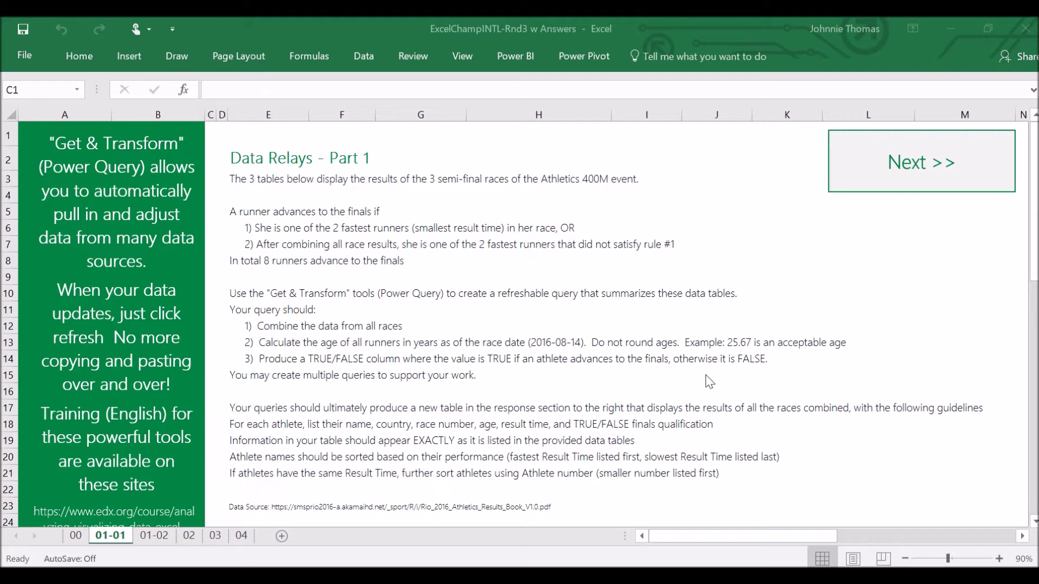
- Review the Data Relays instructions and the three race tables on sheet 01-01, including the finals rules and sorting guidelines
click(421, 354)
scroll(421, 355, down, 9)
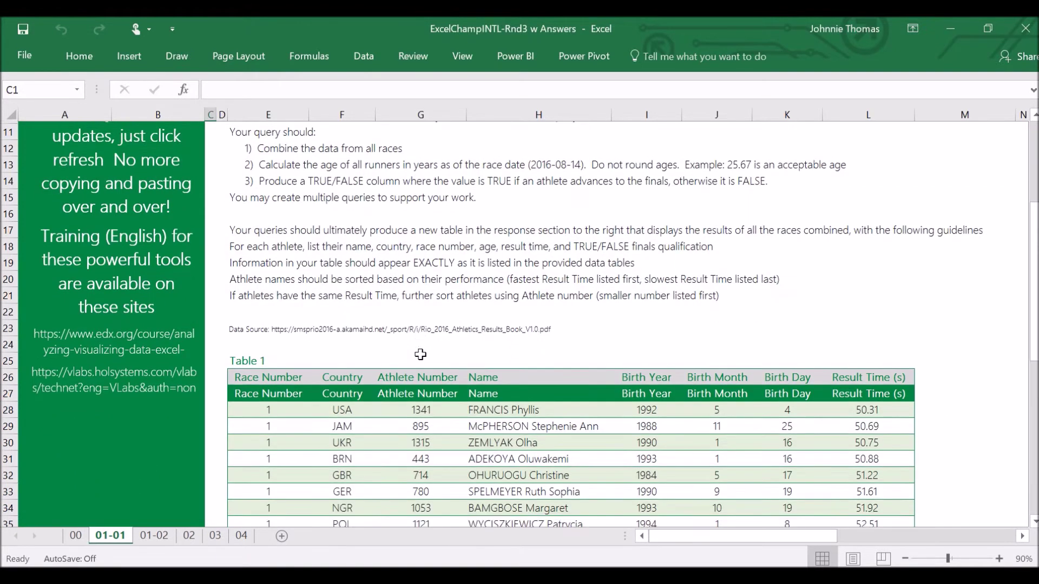
scroll(429, 371, down, 2)
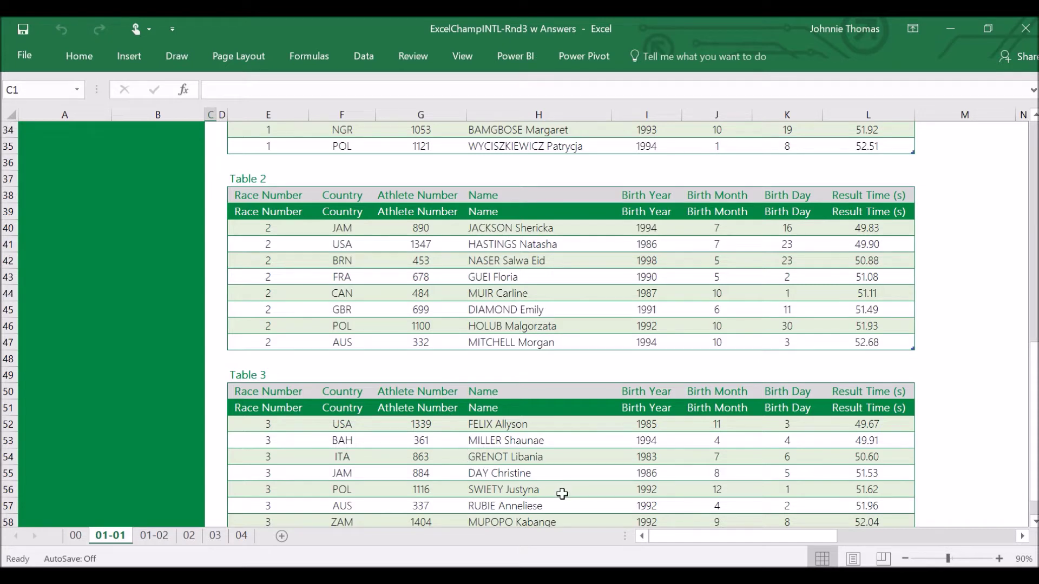
scroll(436, 249, up, 3)
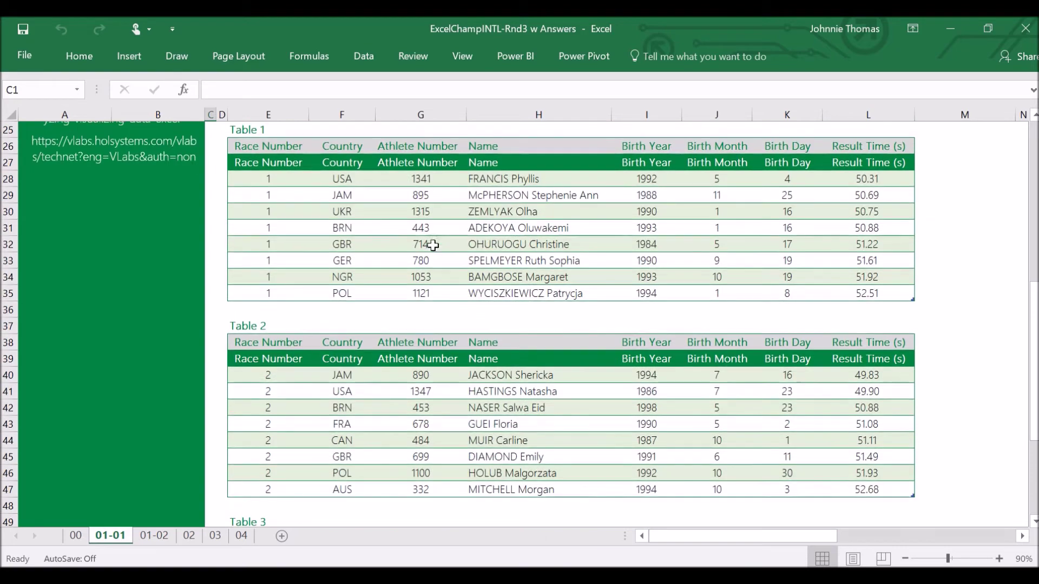
click(370, 211)
click(368, 391)
scroll(492, 387, down, 4)
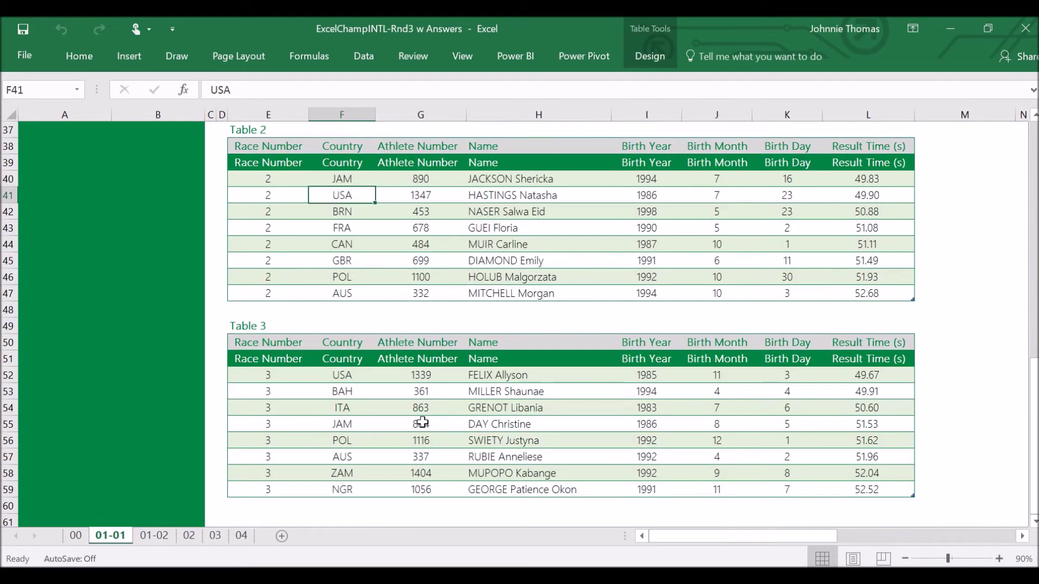
click(420, 423)
scroll(412, 418, up, 7)
scroll(412, 417, up, 4)
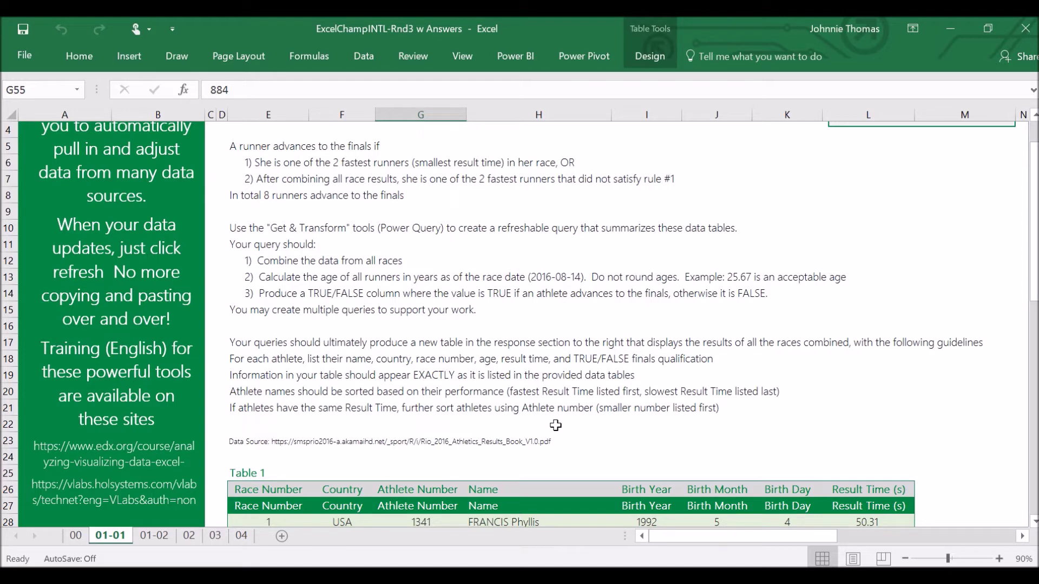
scroll(541, 335, down, 4)
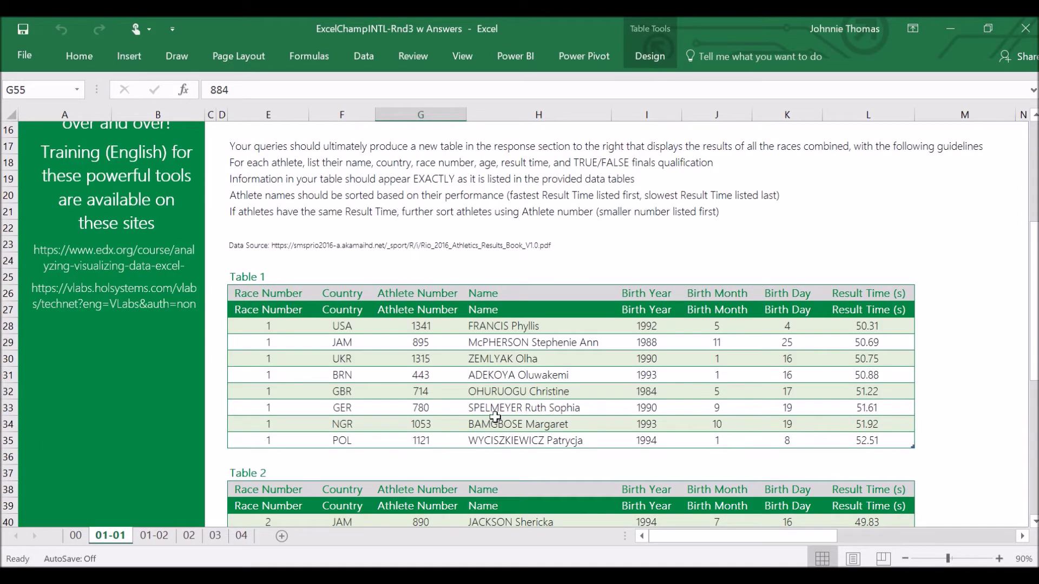
scroll(489, 418, down, 2)
scroll(491, 415, up, 3)
scroll(492, 415, up, 3)
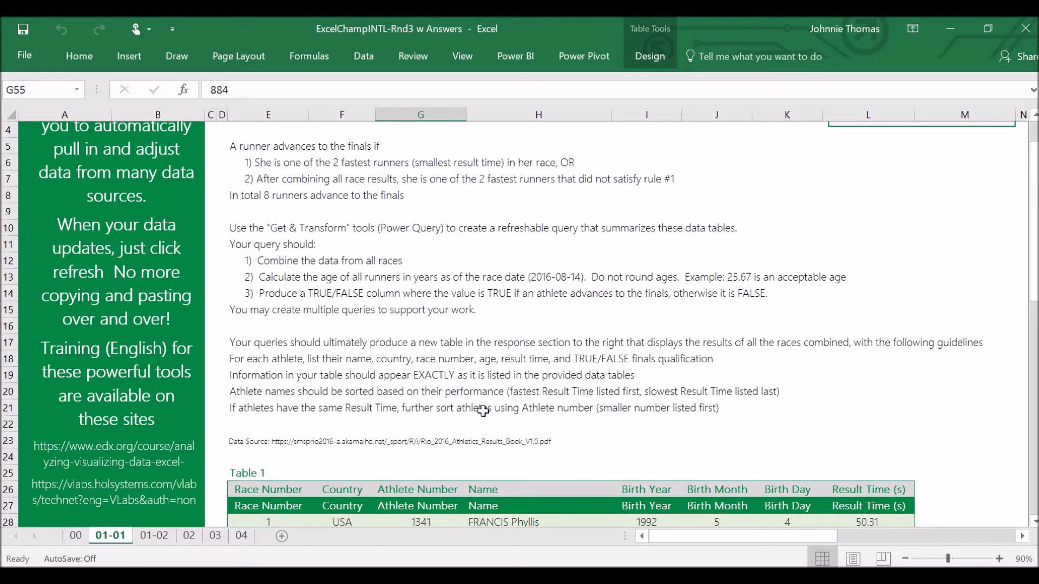
scroll(483, 411, down, 3)
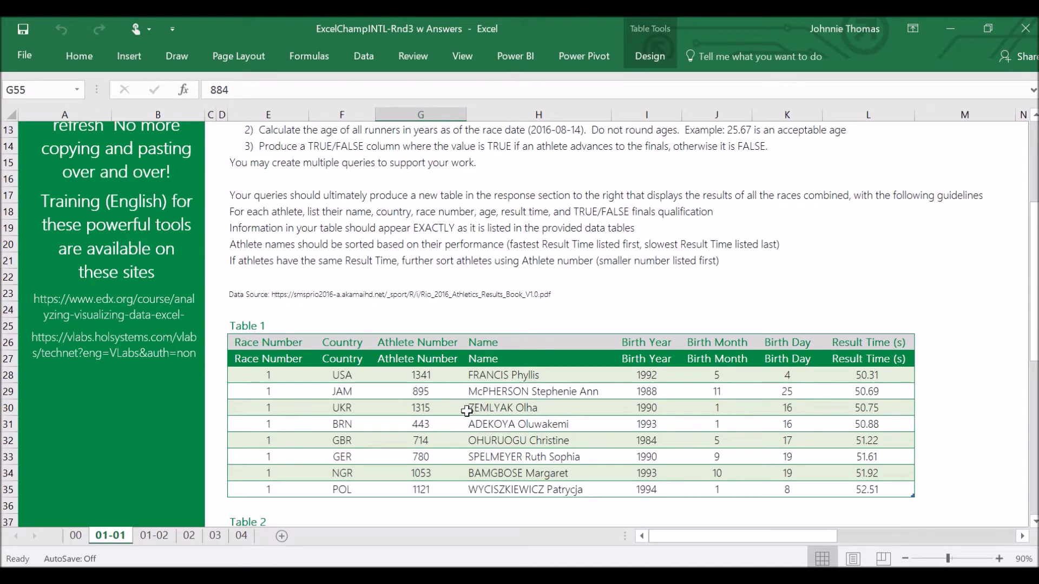
- Create a Power Query query from Table 1 and compare its Source and Changed Type steps
click(410, 404)
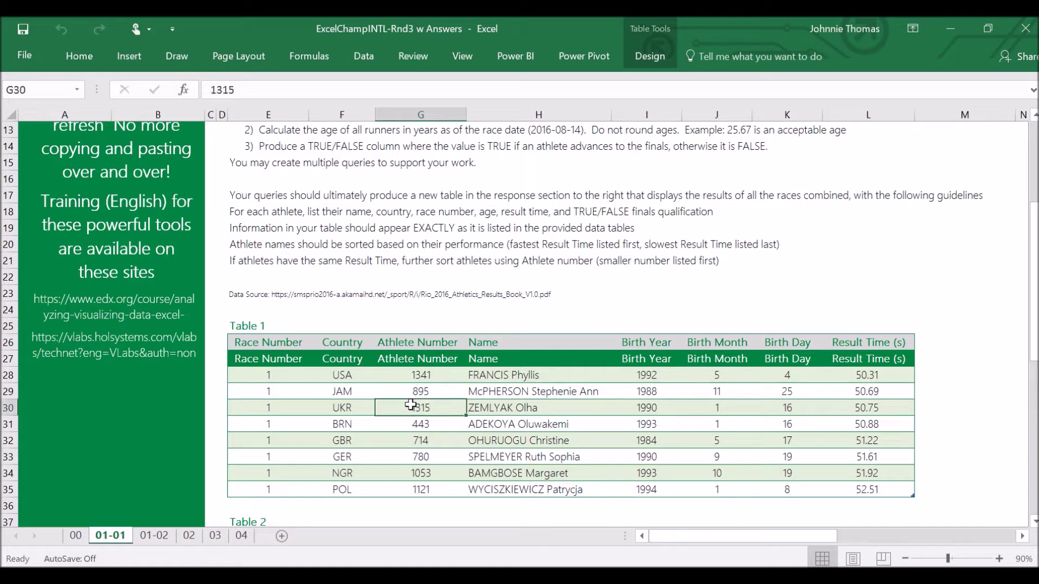
click(357, 56)
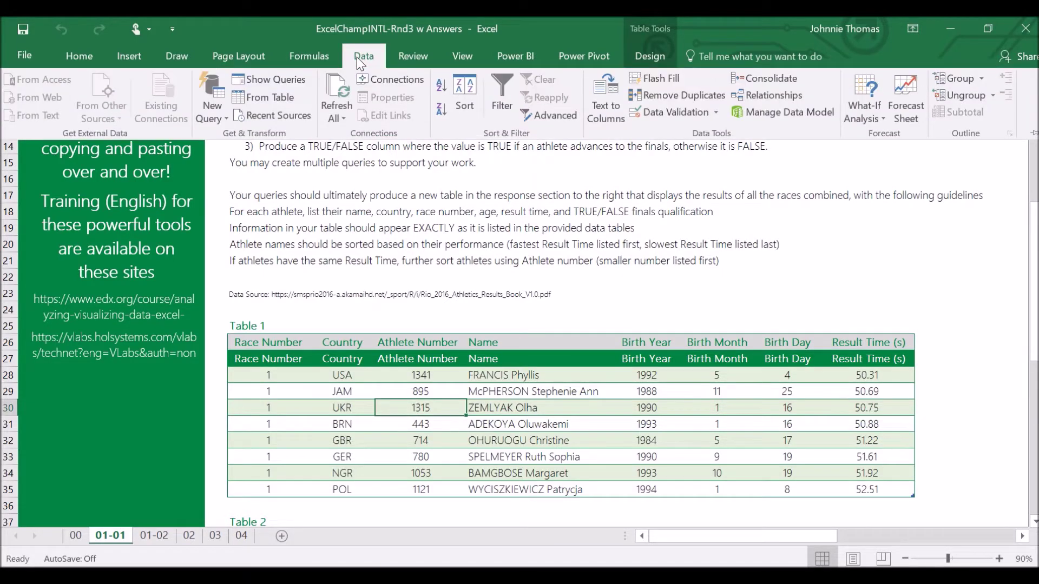
click(246, 101)
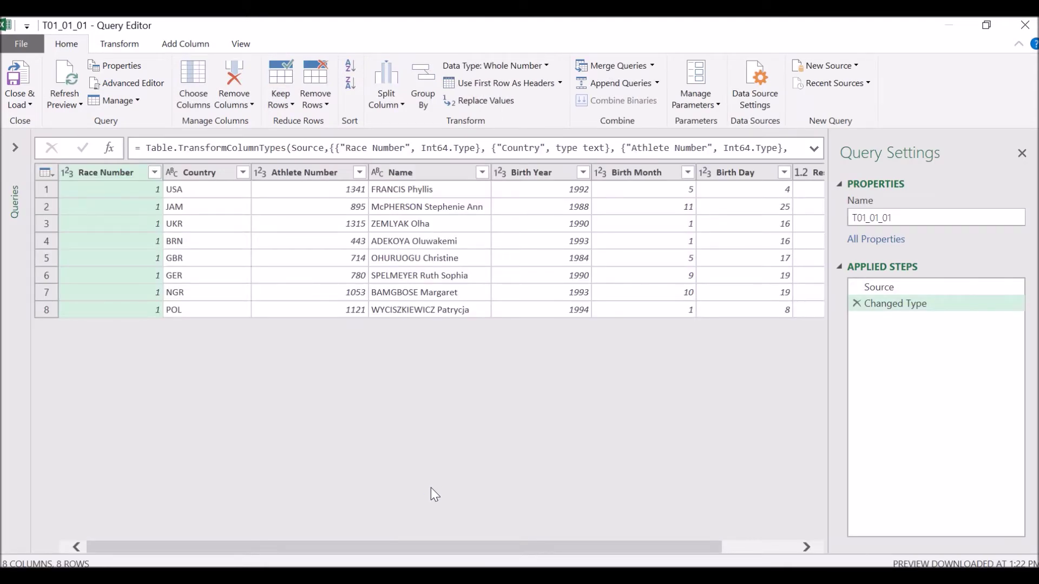
click(884, 285)
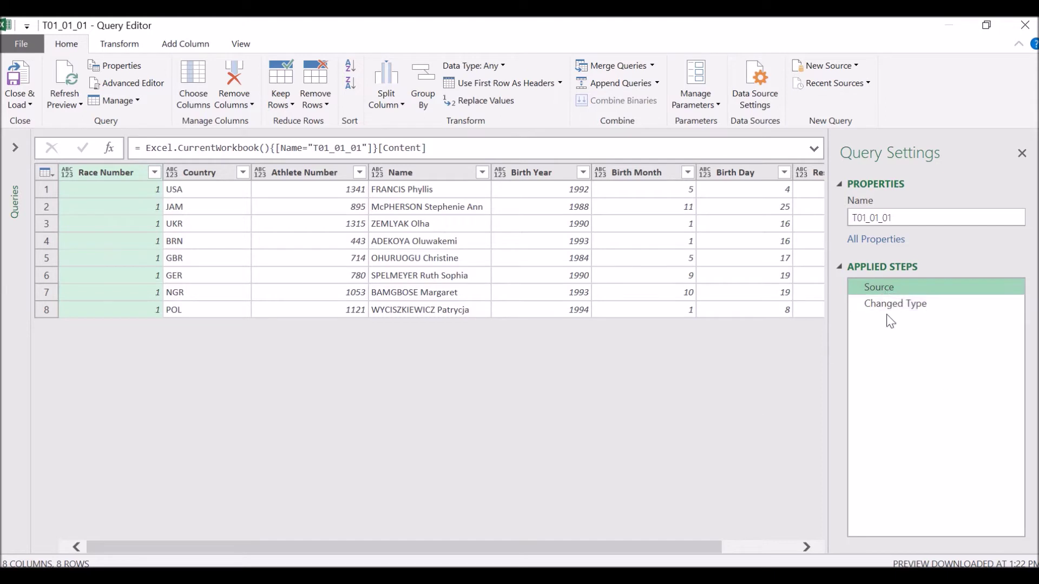
click(897, 306)
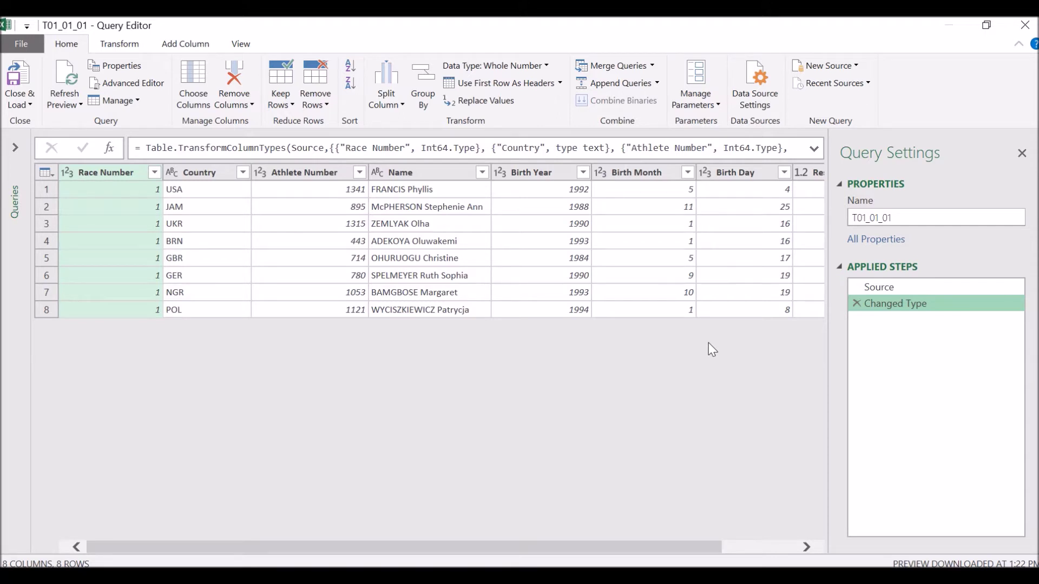
- Start a custom column in the T01_01_01 query and name it Birthday
drag(633, 547, 703, 548)
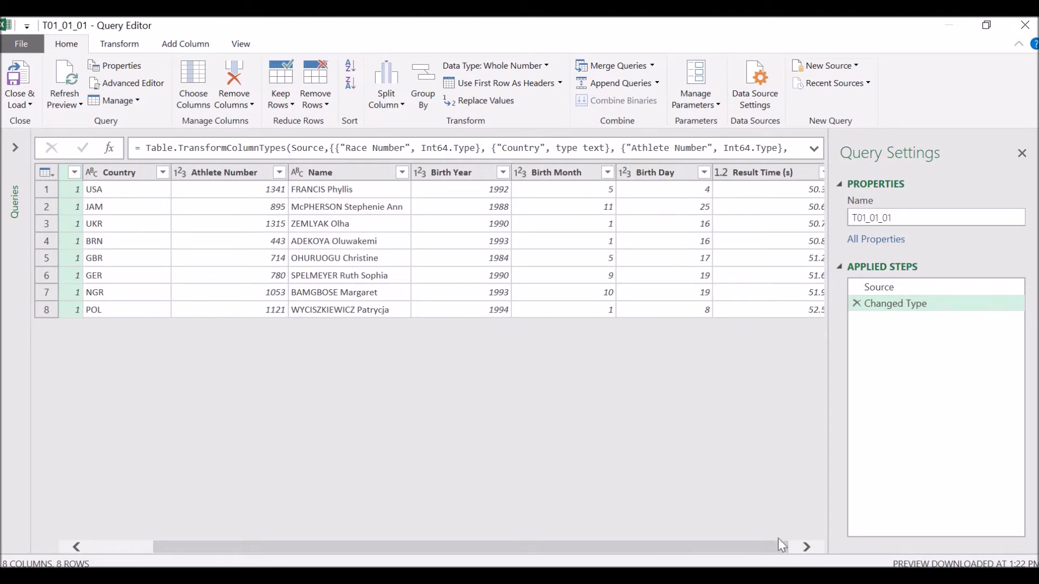
click(807, 547)
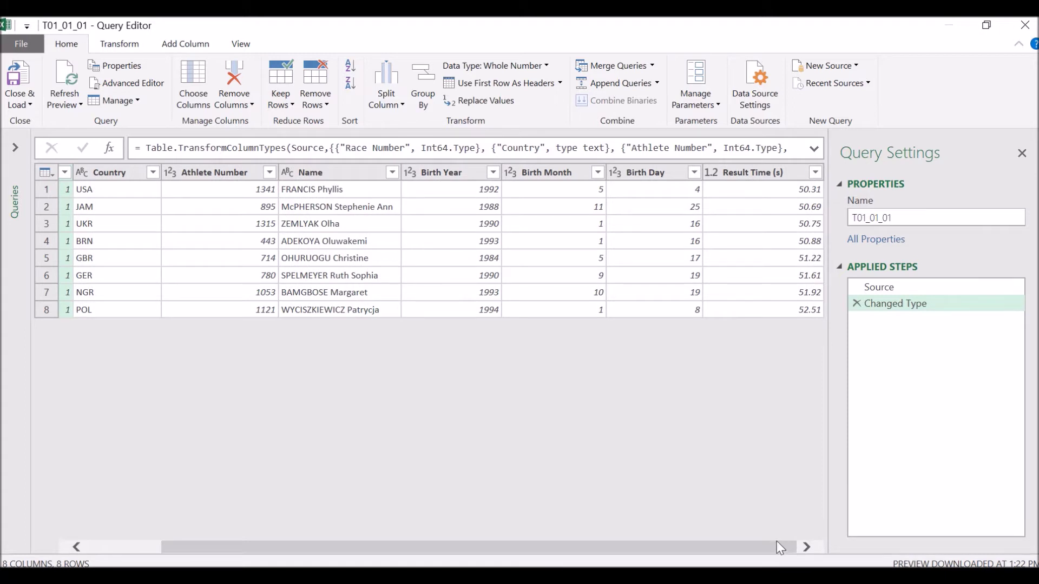
click(180, 48)
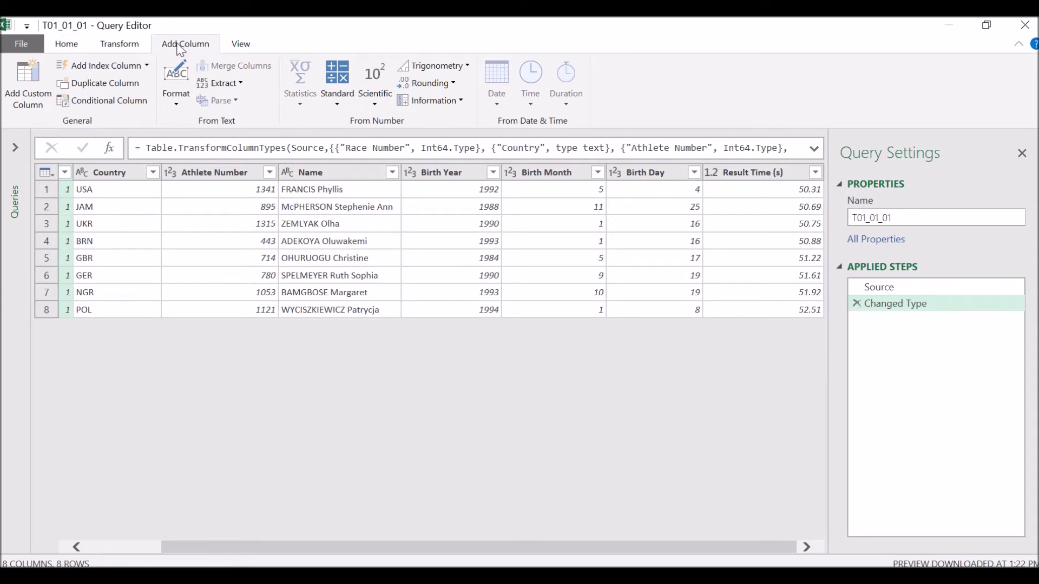
click(26, 81)
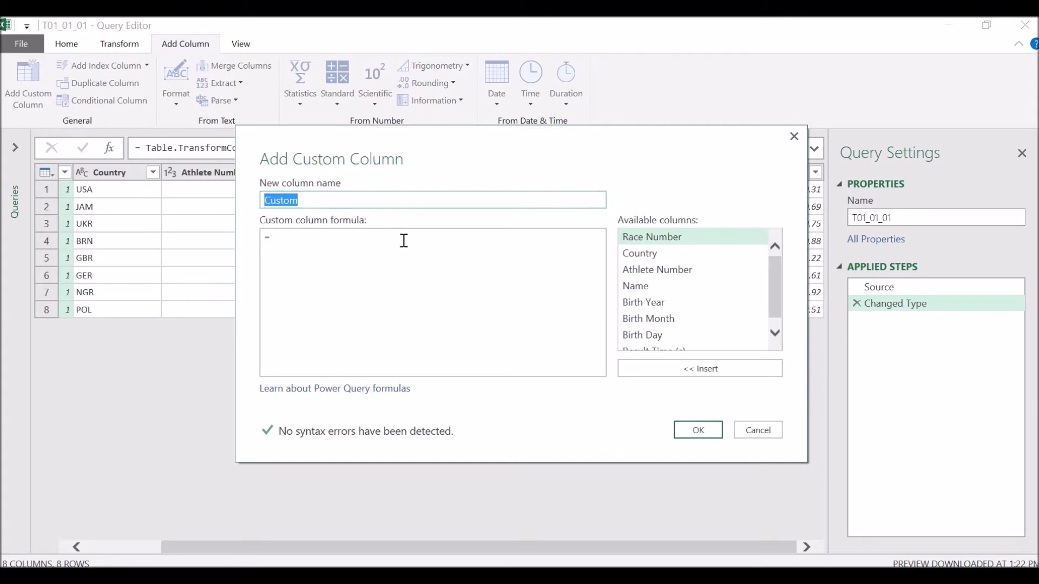
text(Birhtday)
key(BackSpace)
key(BackSpace)
key(BackSpace)
key(BackSpace)
key(BackSpace)
text(thday)
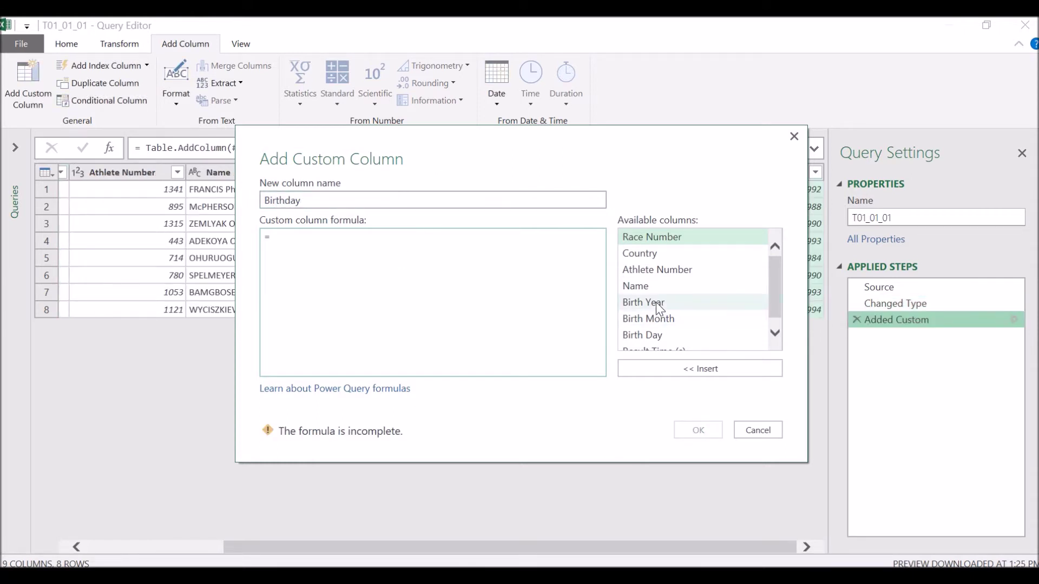
- Give the Birthday column the formula #date([Birth Year],[Birth Month],[Birth Day]) and add it to the query
drag(652, 145, 652, 232)
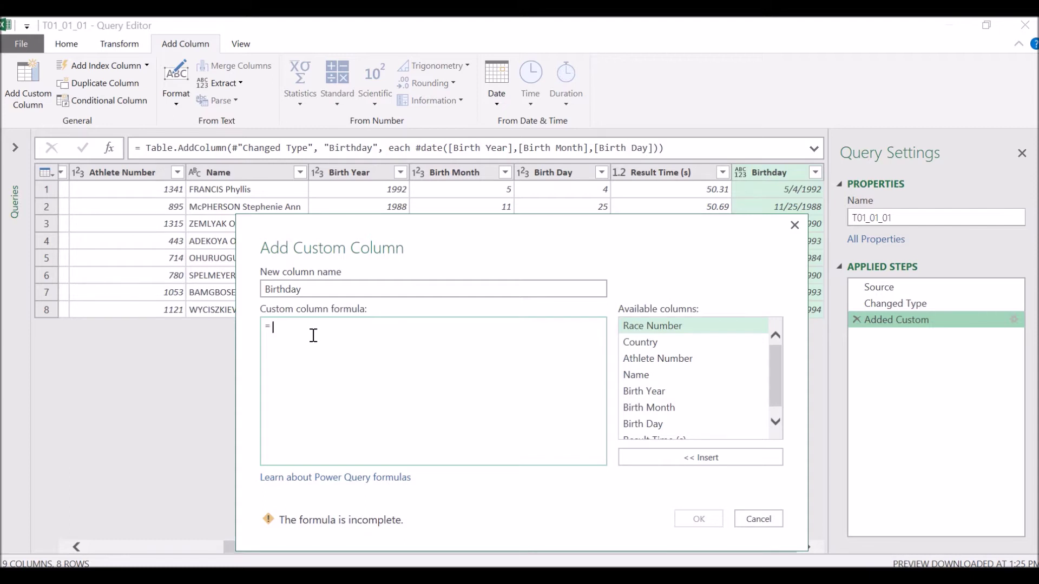
text(#d)
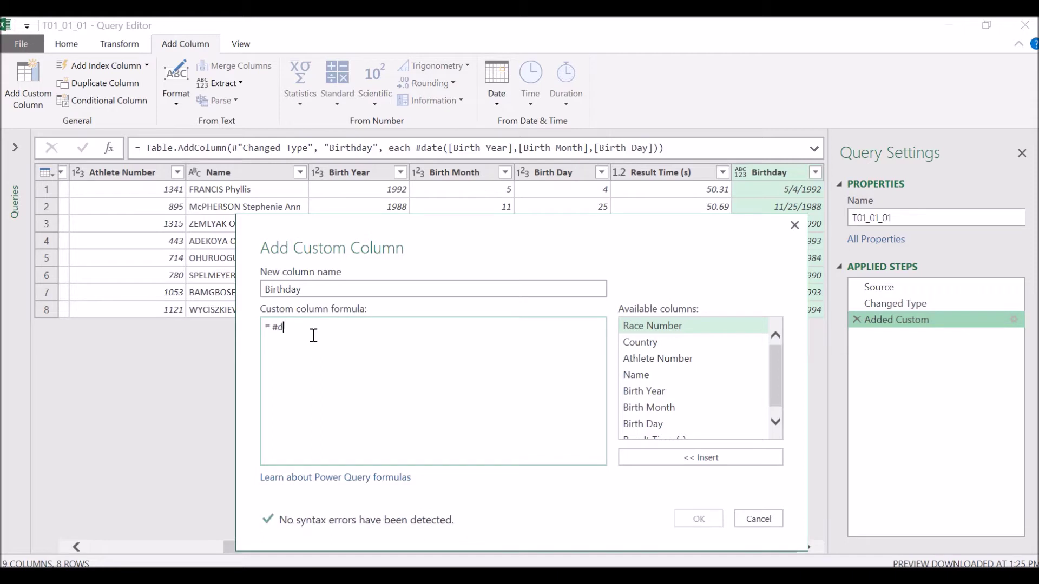
text(ate()
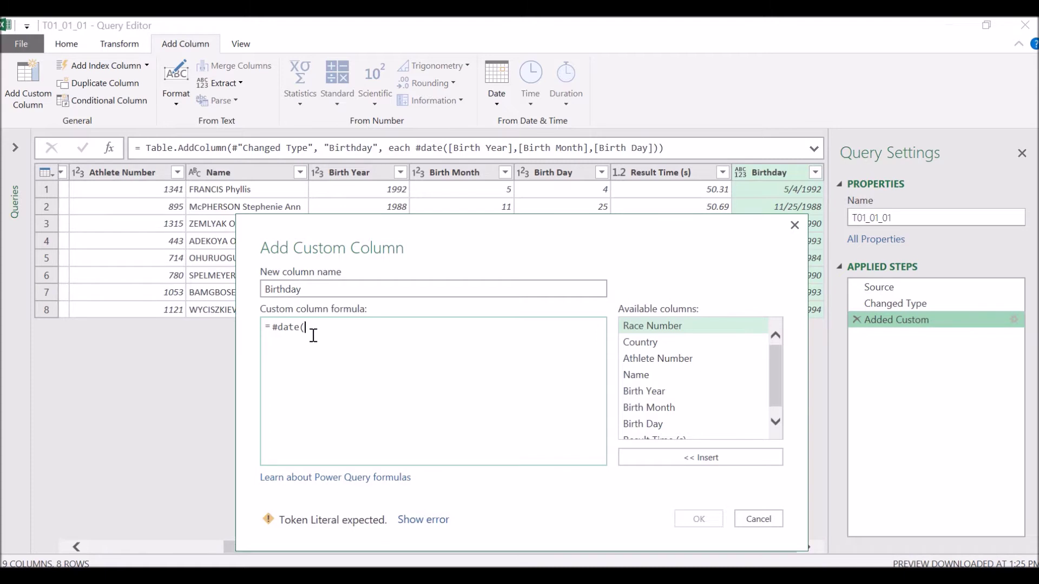
double_click(663, 394)
text(,)
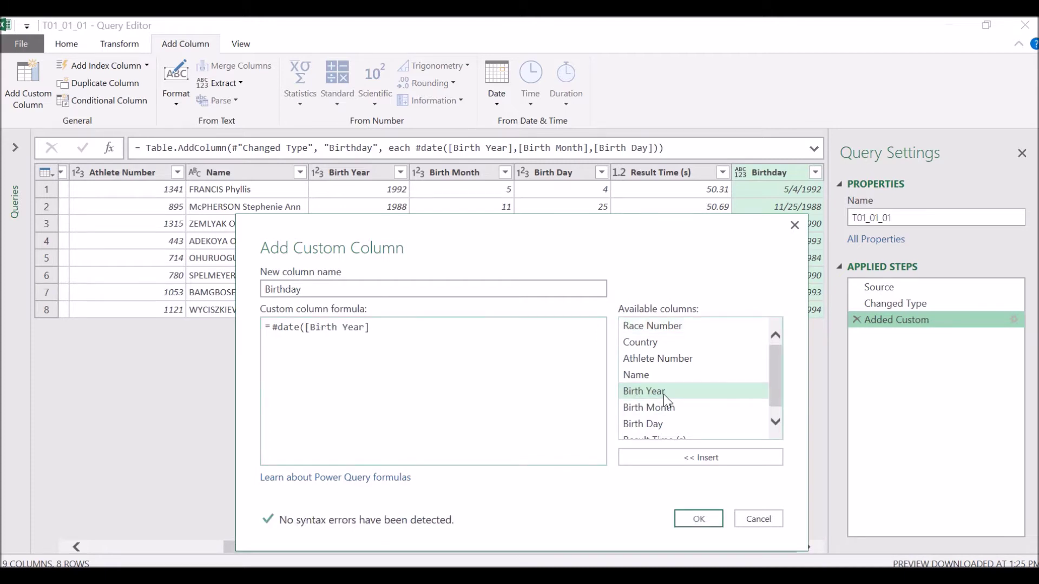
double_click(679, 414)
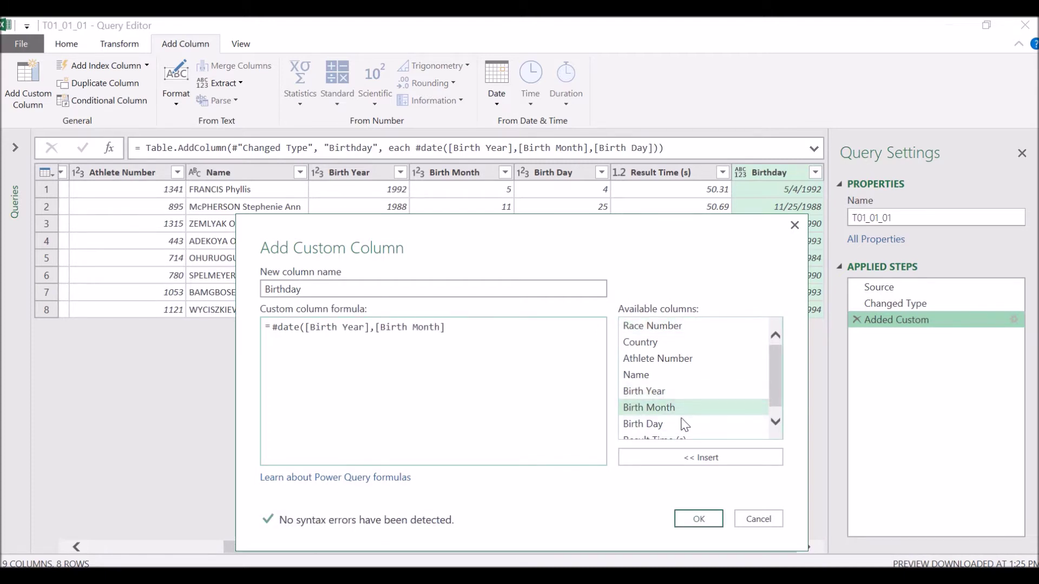
text(,)
double_click(673, 422)
text())
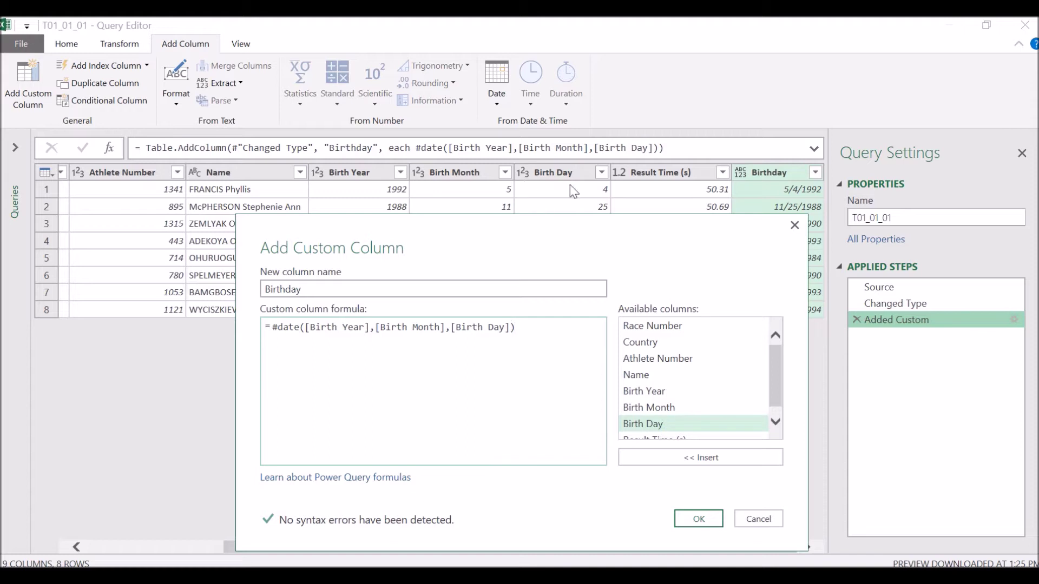
click(699, 520)
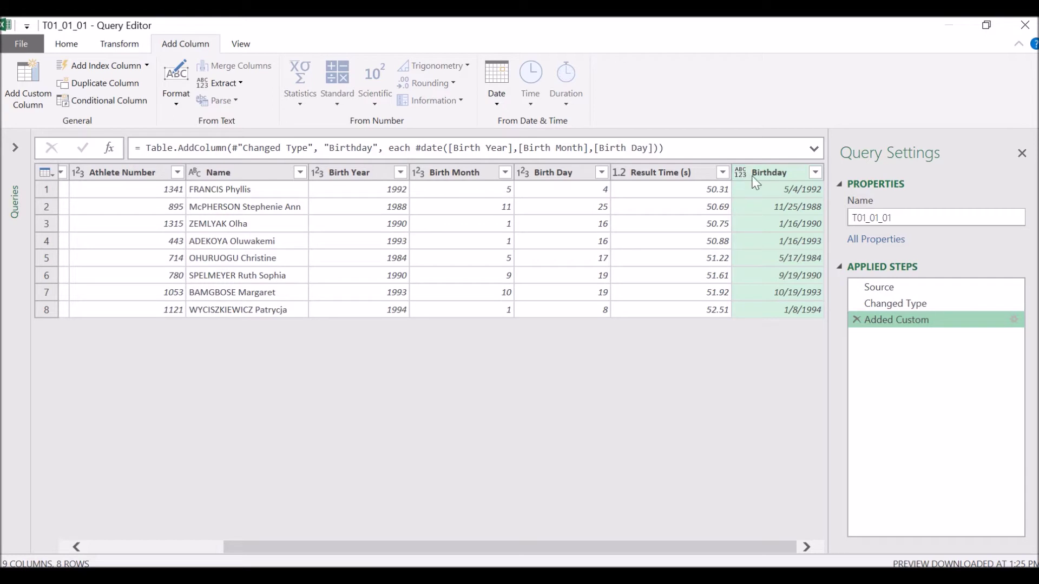
- Set the data type of the Birthday column to Date
click(64, 43)
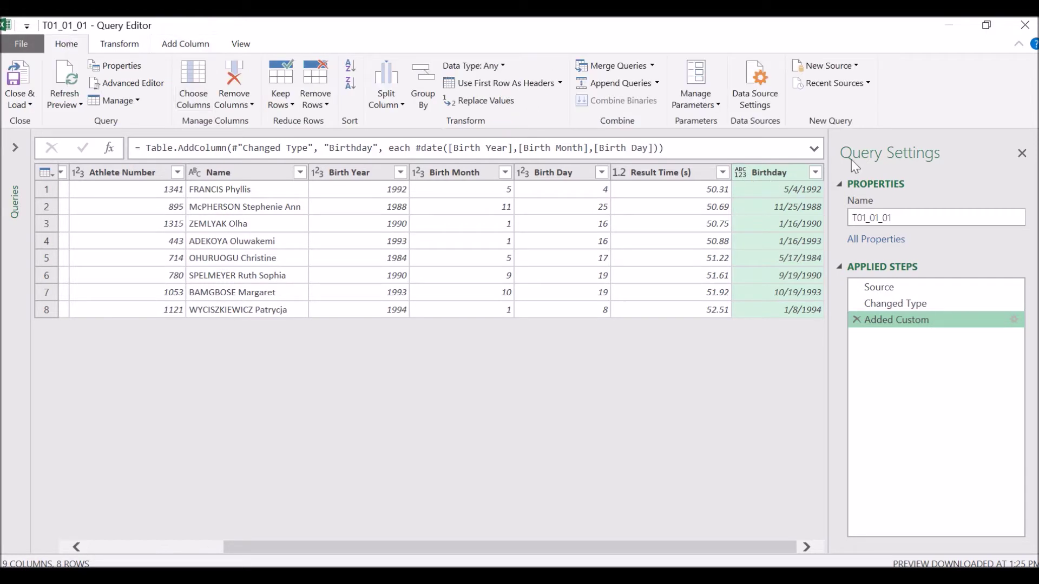
click(501, 65)
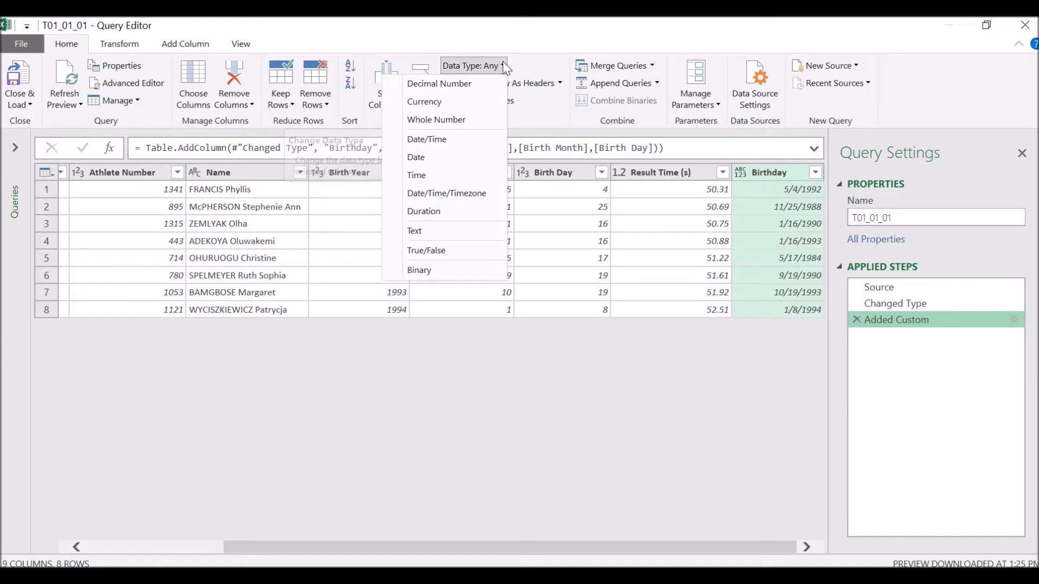
click(432, 163)
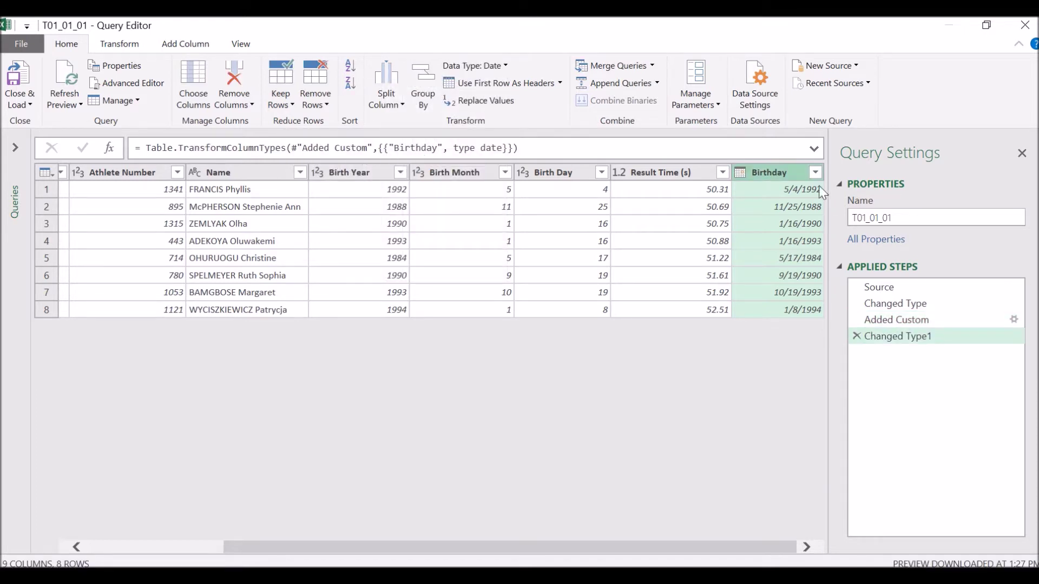
- Rename the applied step Added Custom as Added Birthday
click(895, 318)
right_click(920, 321)
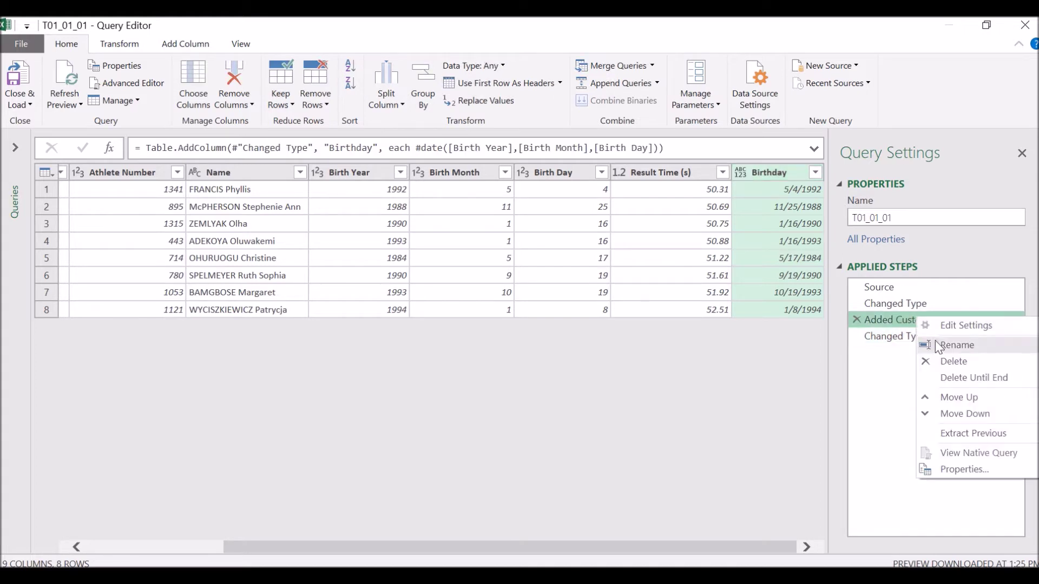
click(955, 345)
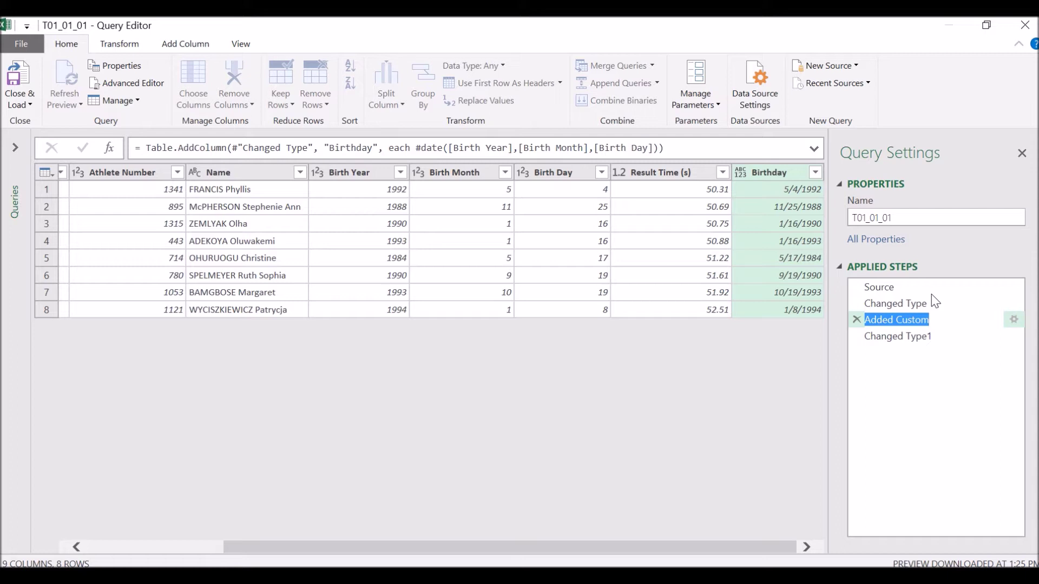
text(Added B)
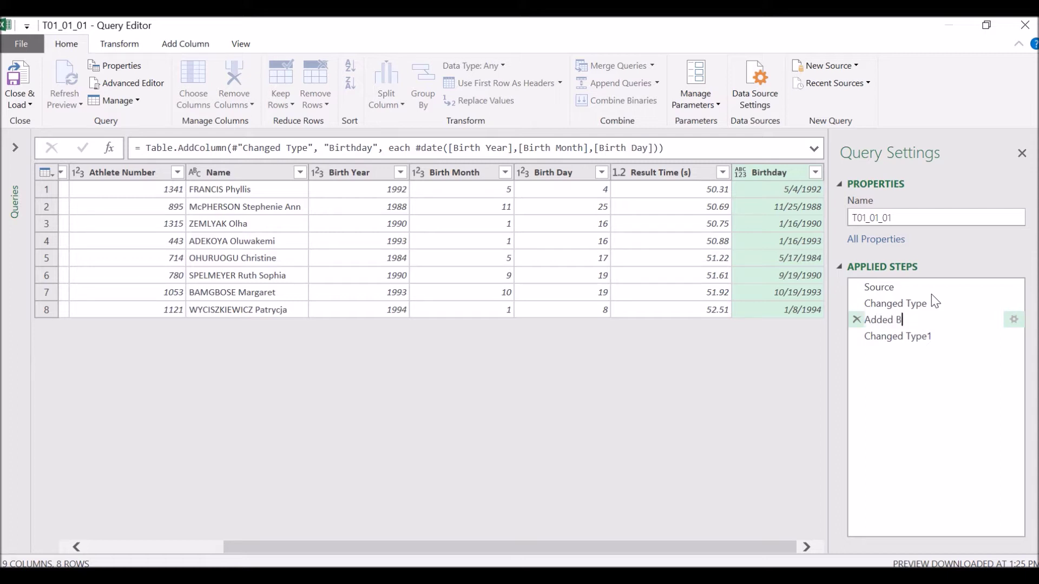
text(irthday)
key(Return)
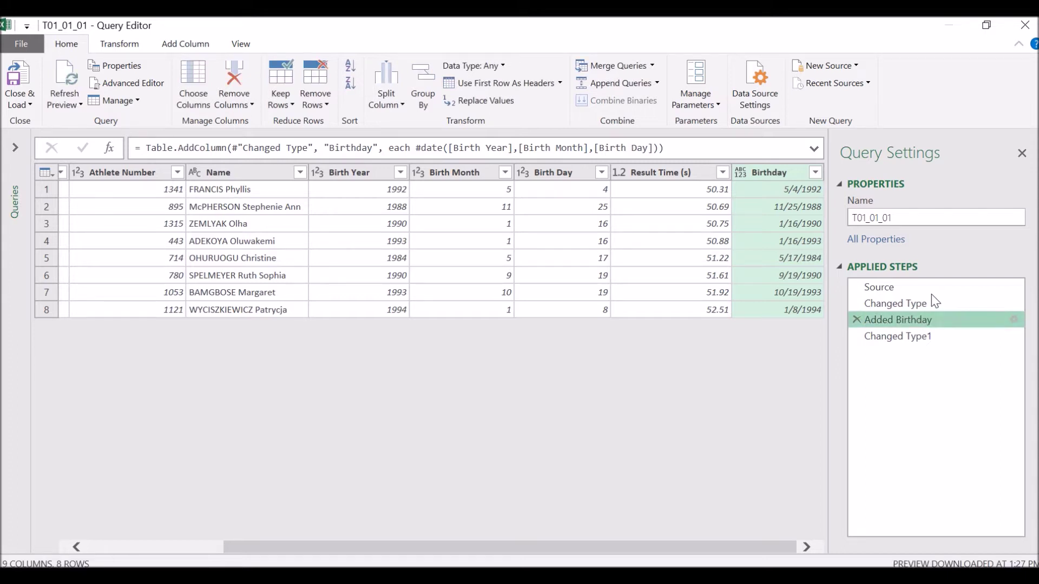
- Rename the applied step Changed Type1 as Changed Birthday Type
click(919, 337)
right_click(921, 339)
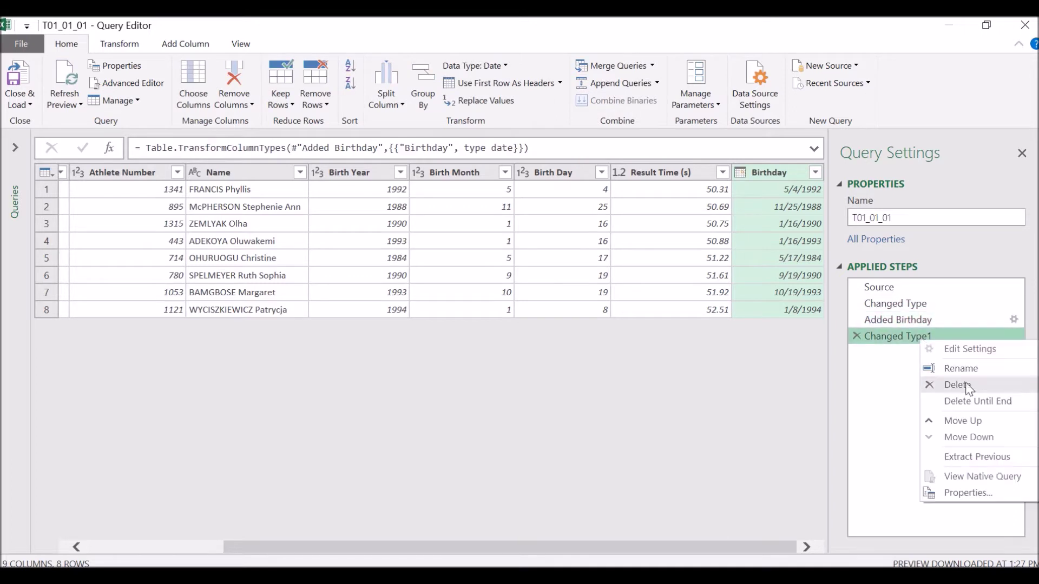
click(963, 368)
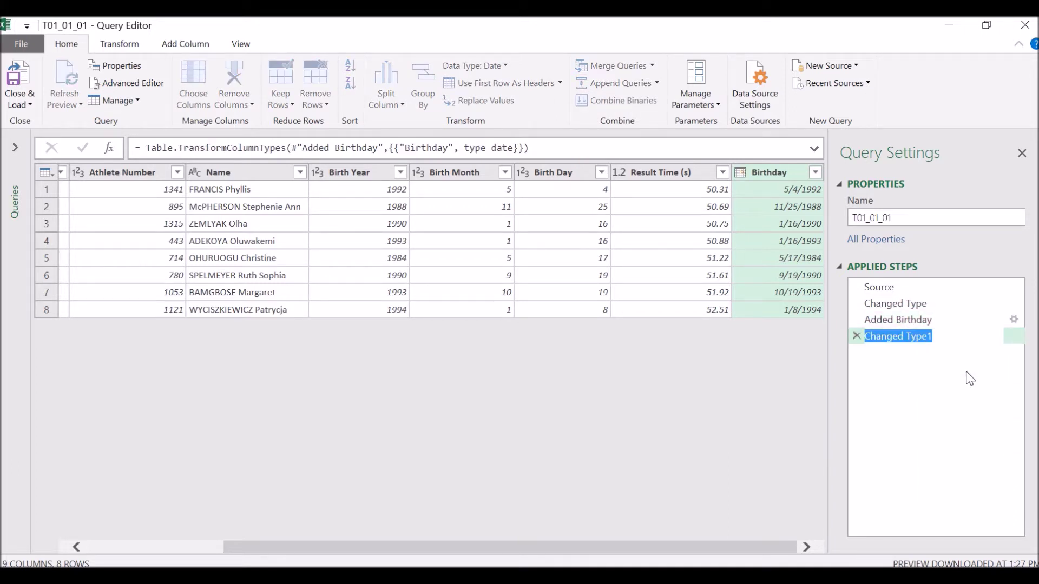
text(Changed Bi)
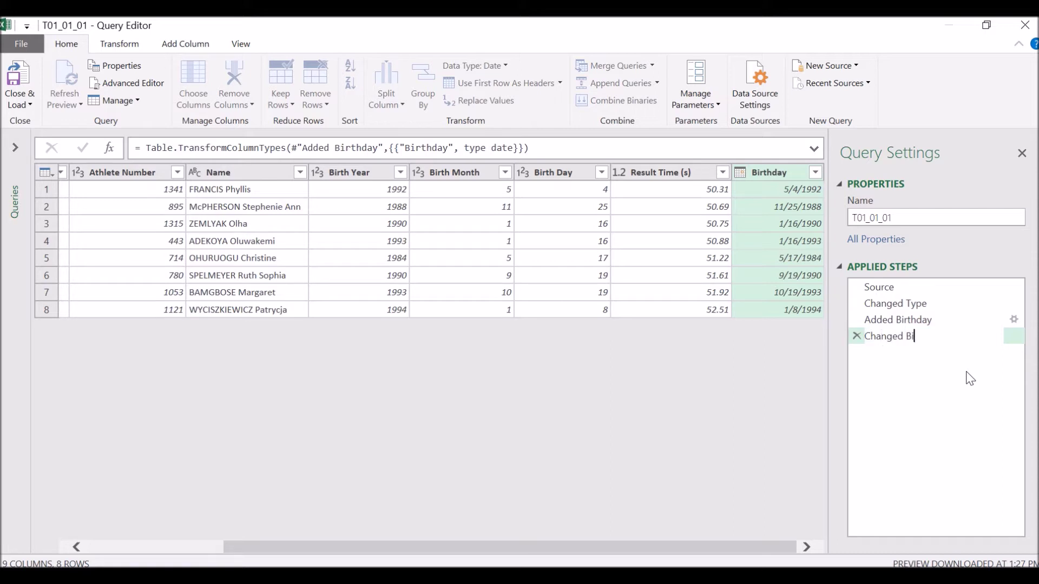
text(rthday Type)
key(Return)
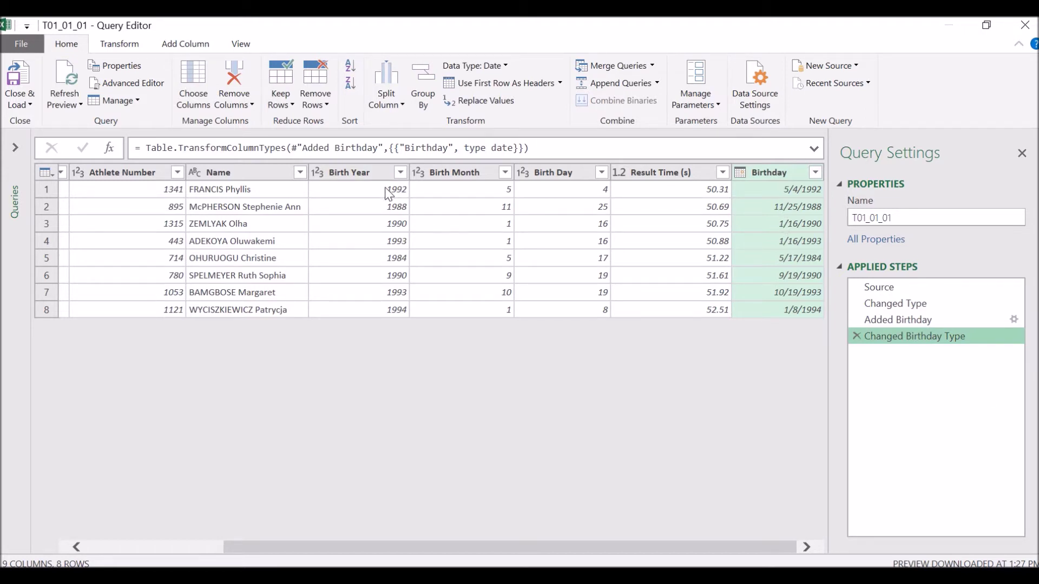
- Start another custom column in the T01_01_01 query and name it Age
click(183, 47)
click(18, 79)
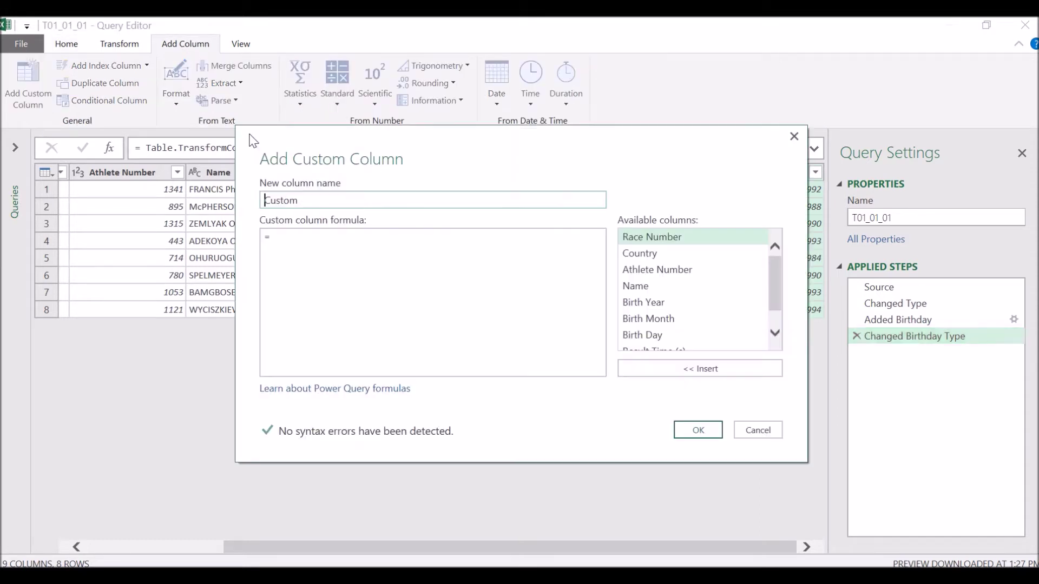
double_click(333, 198)
text(Age)
click(351, 244)
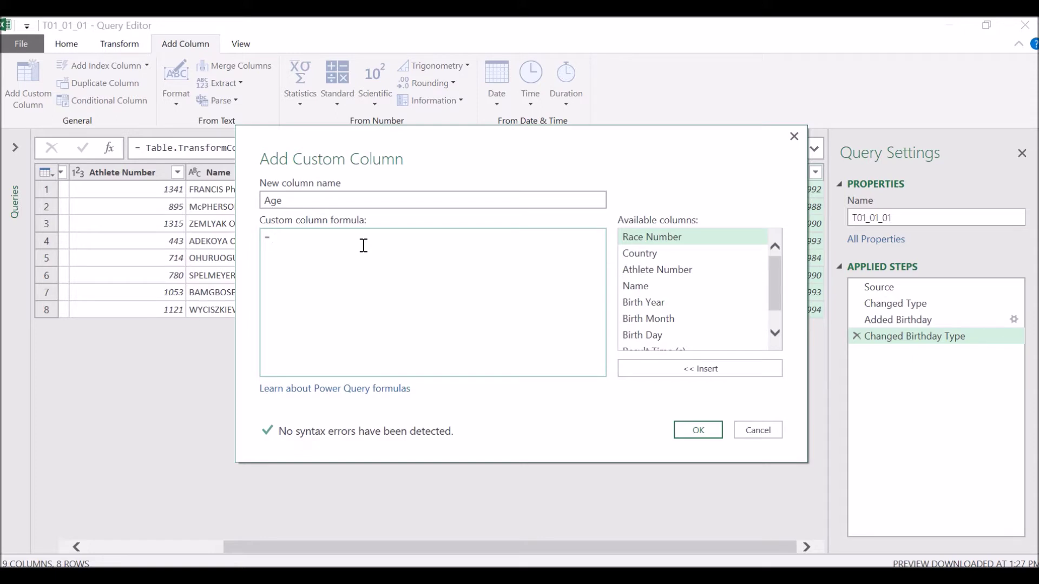
- Give the Age column the formula #date(2016,8,14)-[Birthday] and add it to the query
text(#date()
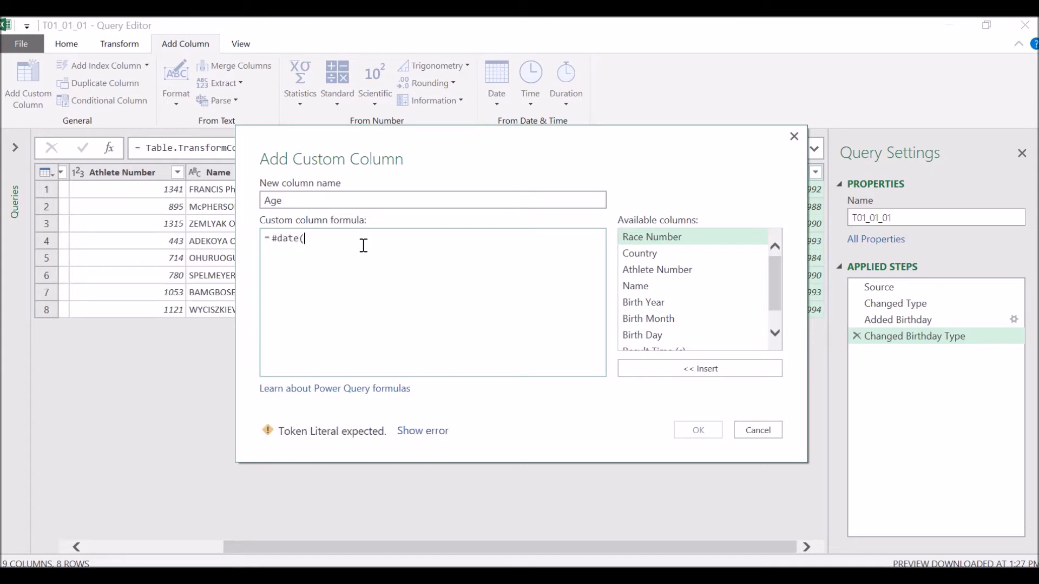
text(2016,)
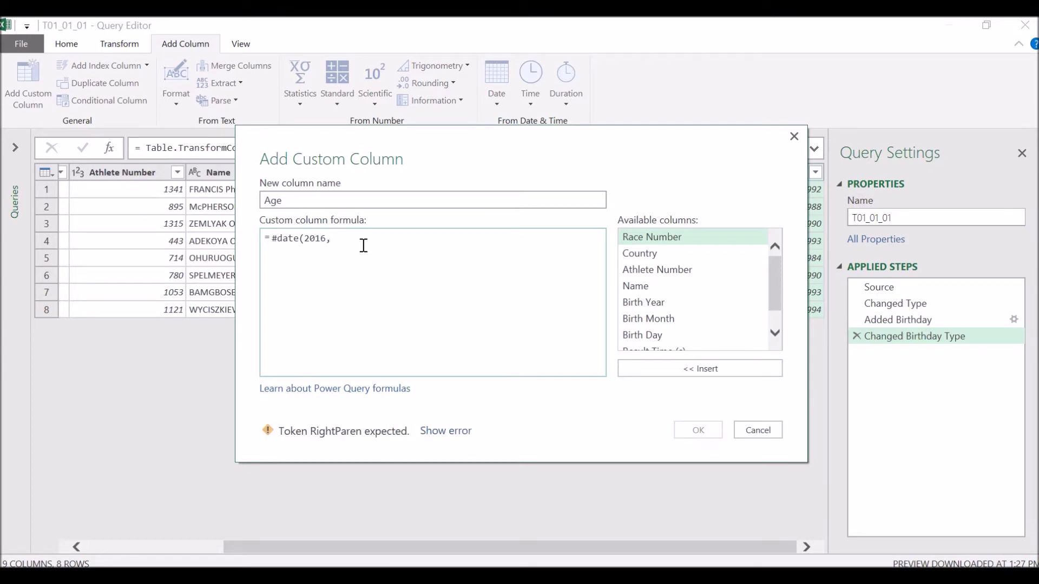
text(8,14))
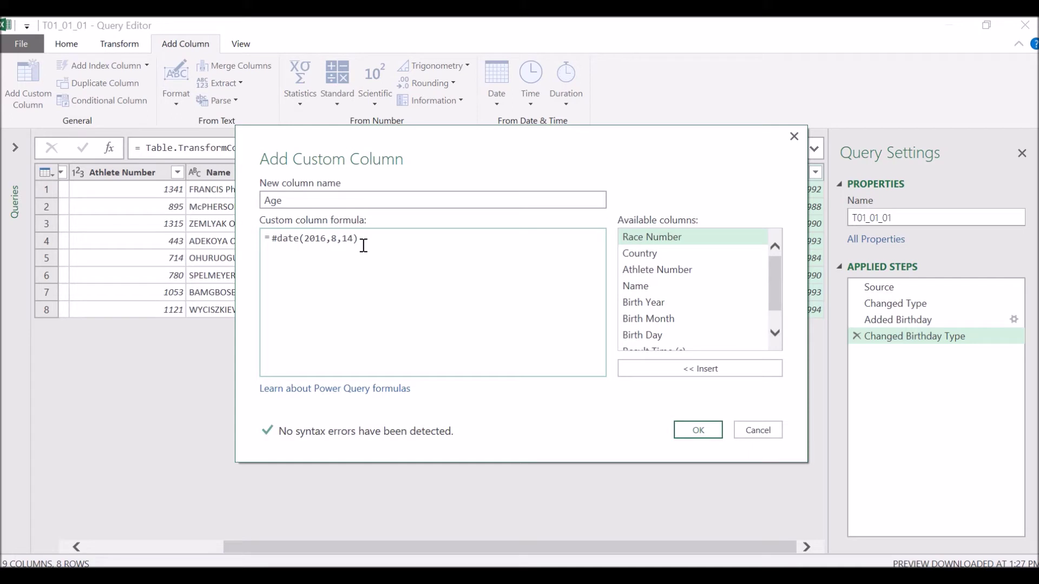
text(-)
drag(774, 297, 775, 333)
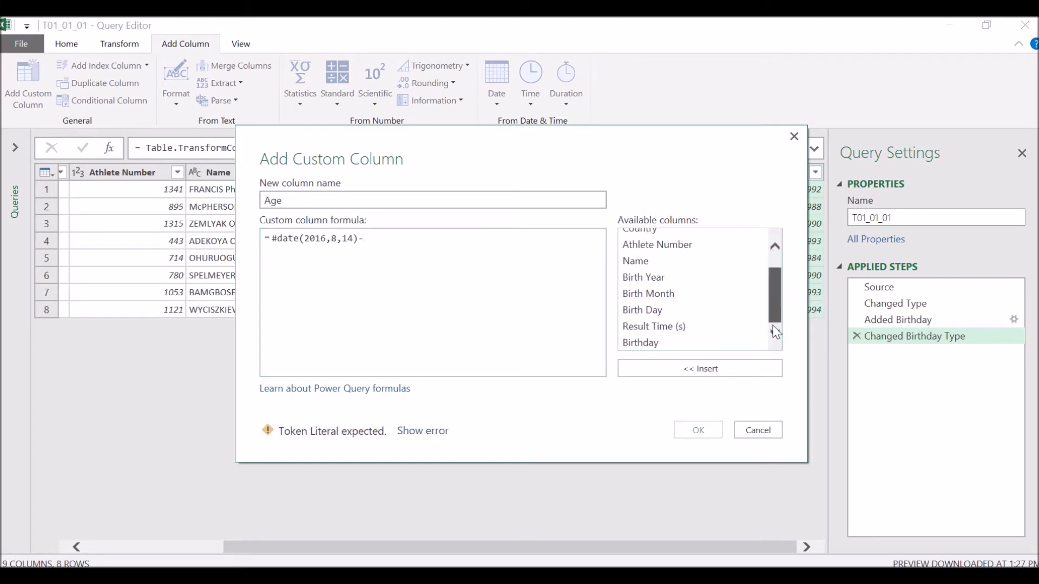
double_click(655, 346)
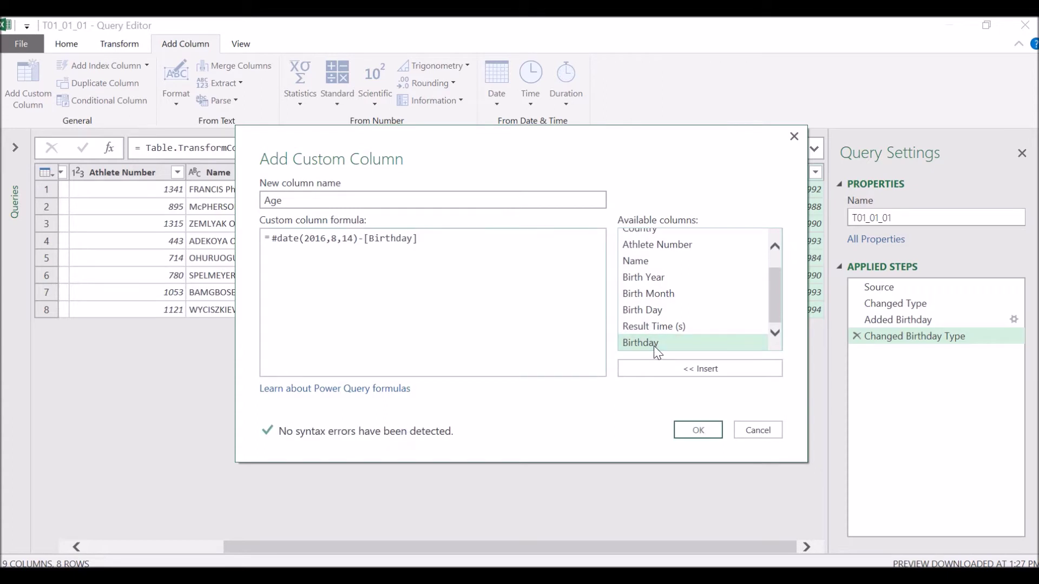
click(707, 436)
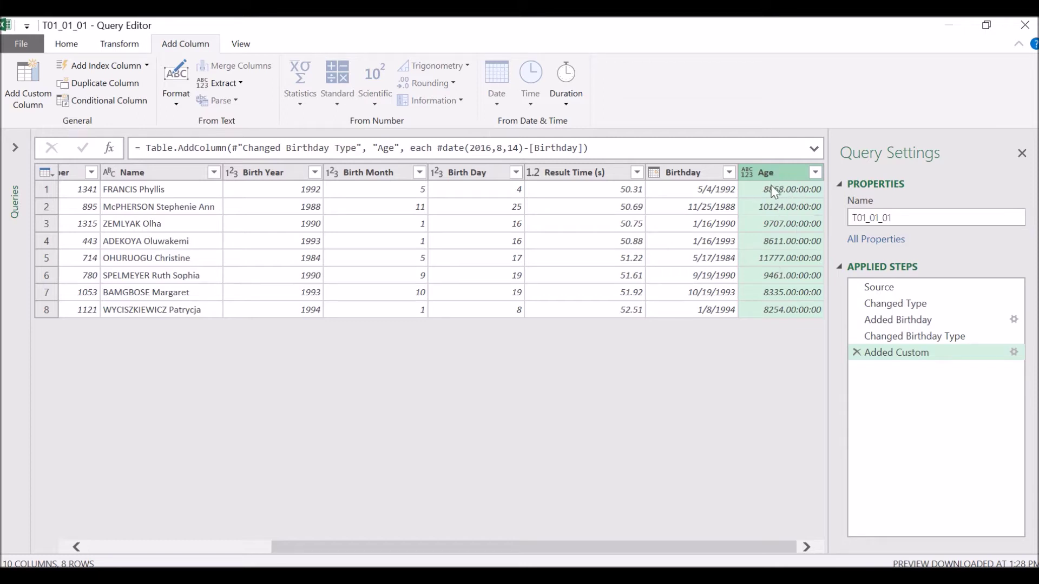
- Edit the Age column's formula to (#date(2016,8,14)-[Birthday])/365 so it is expressed in years
right_click(907, 353)
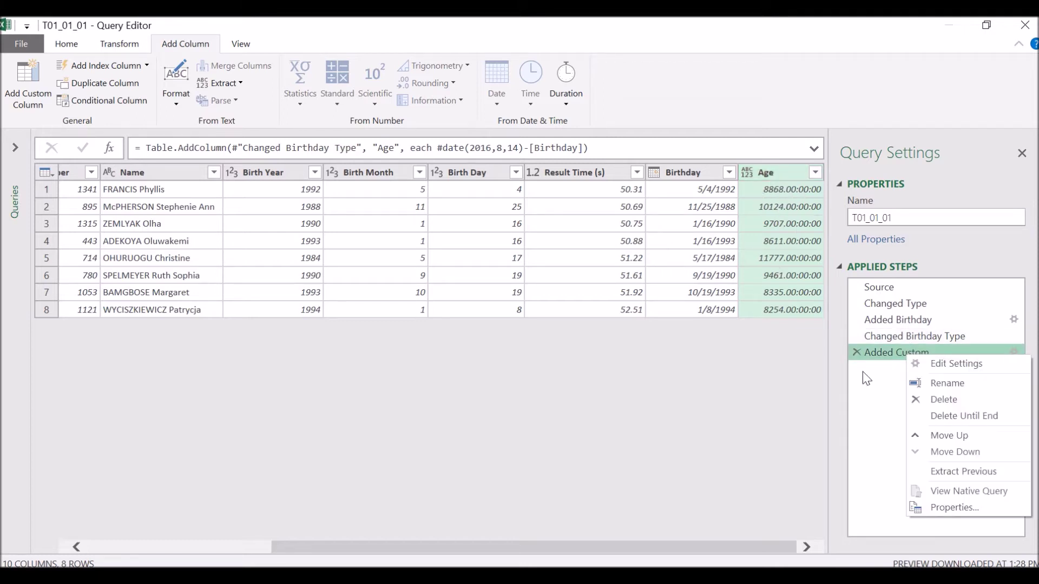
key(Escape)
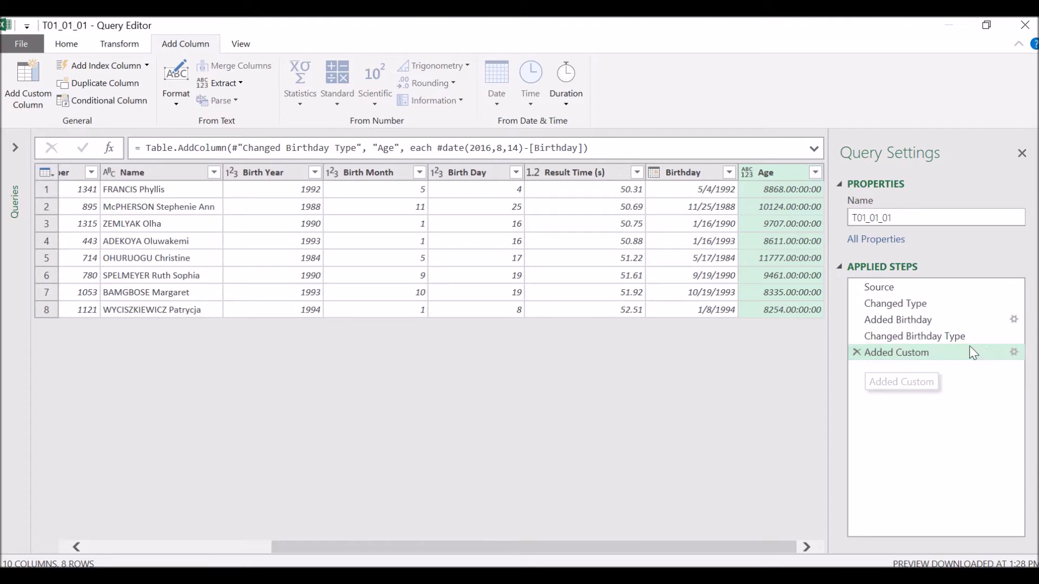
click(1014, 352)
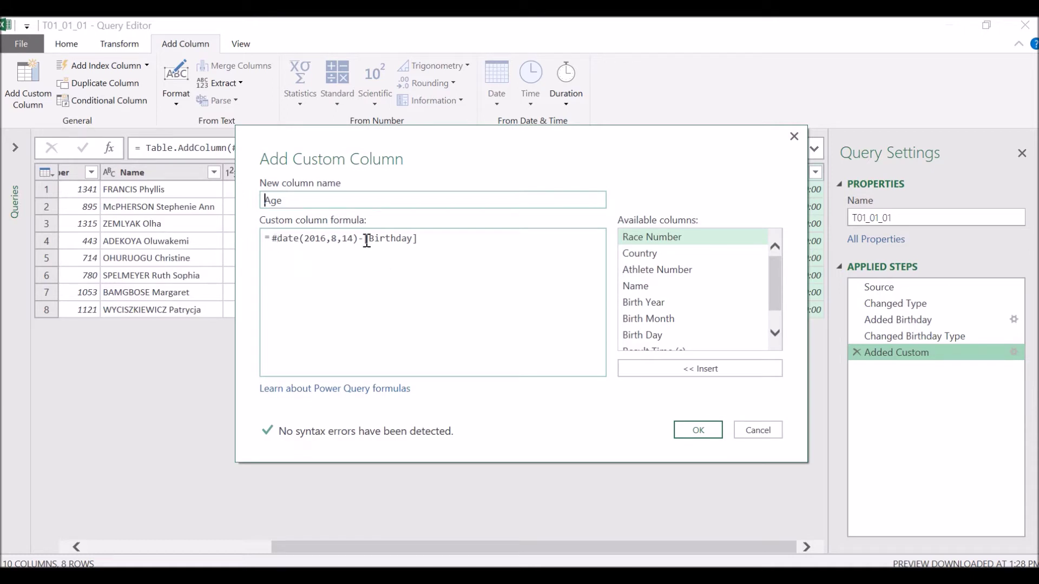
click(273, 240)
text(()
click(454, 239)
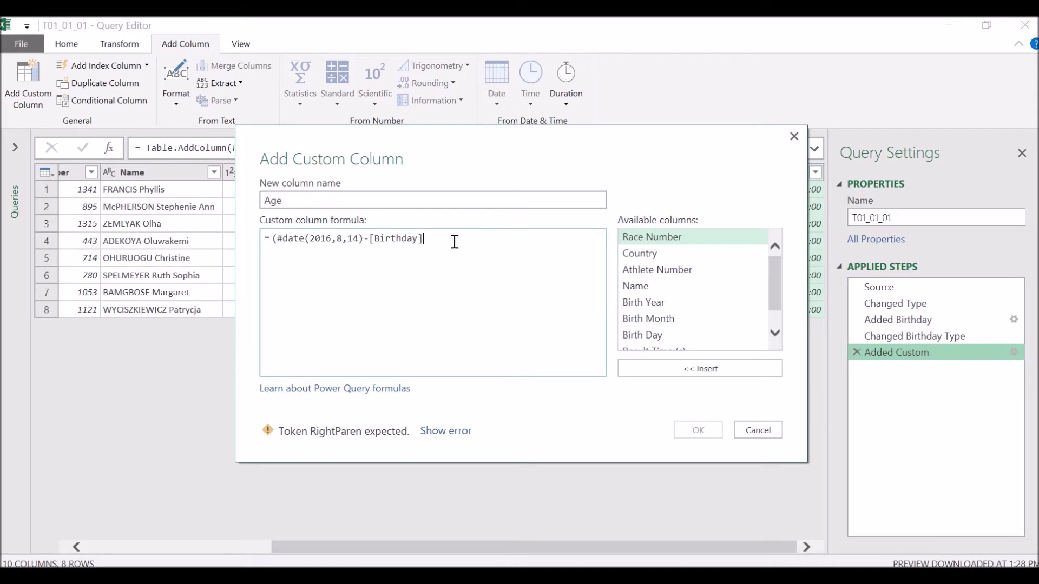
text()/365)
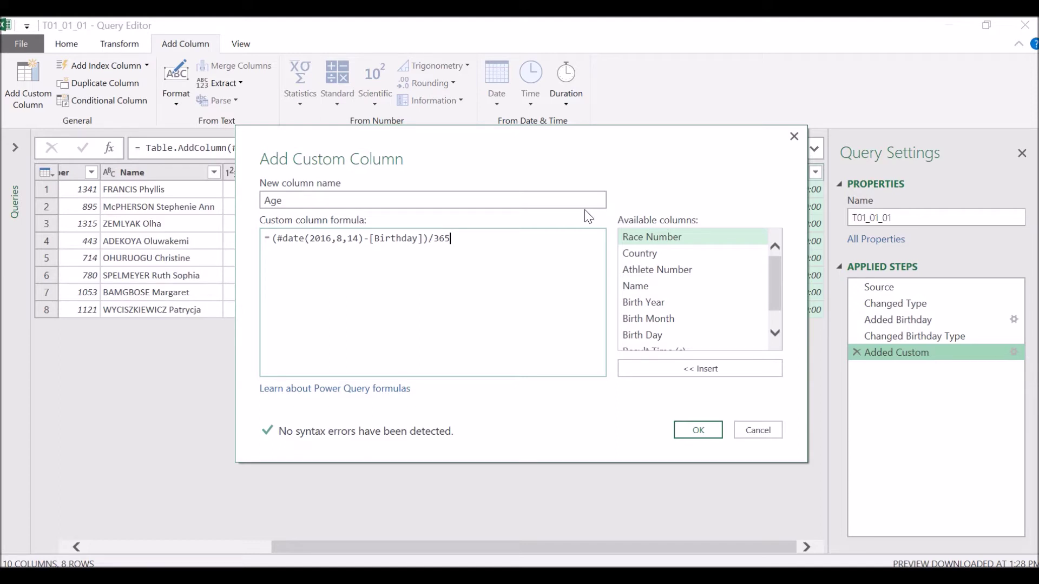
click(479, 202)
click(697, 434)
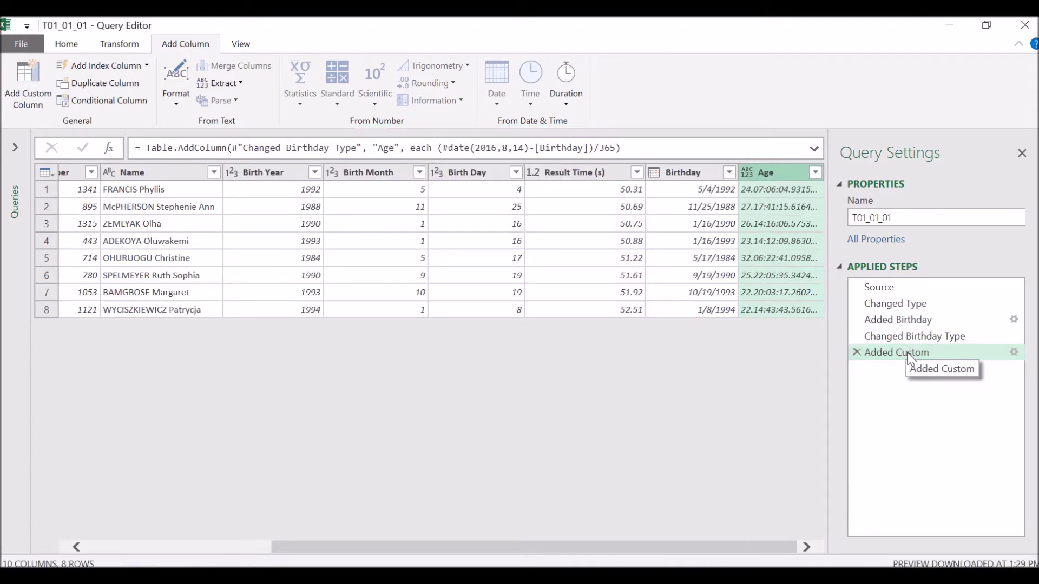
- Set the data type of the Age column to Decimal Number
click(69, 47)
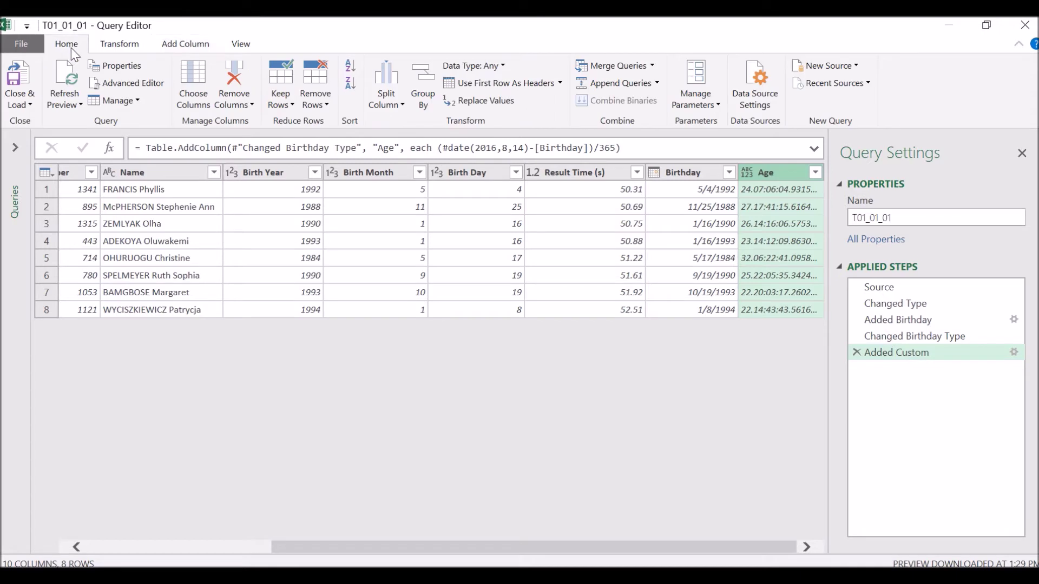
click(500, 67)
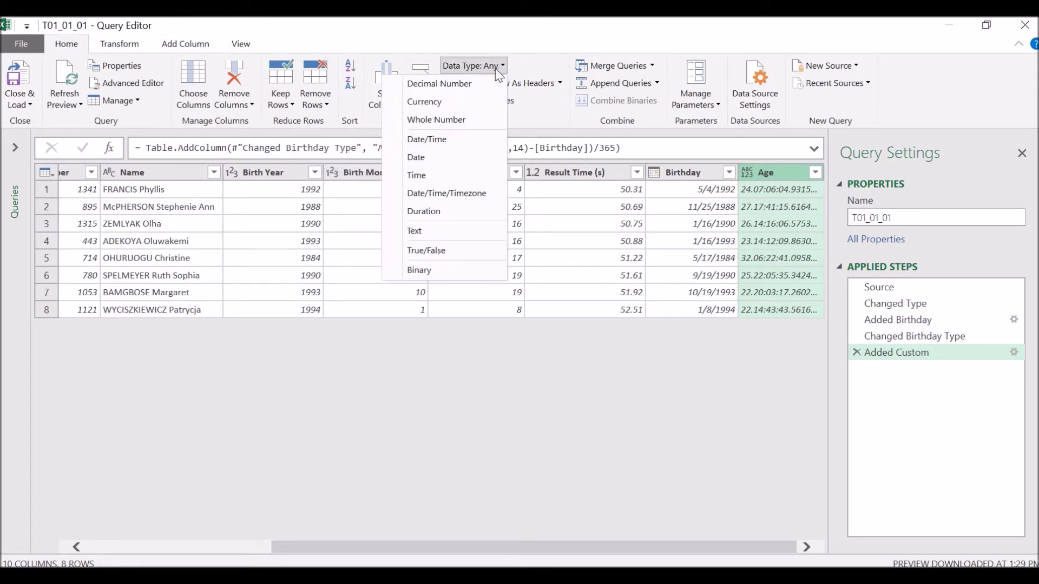
click(473, 89)
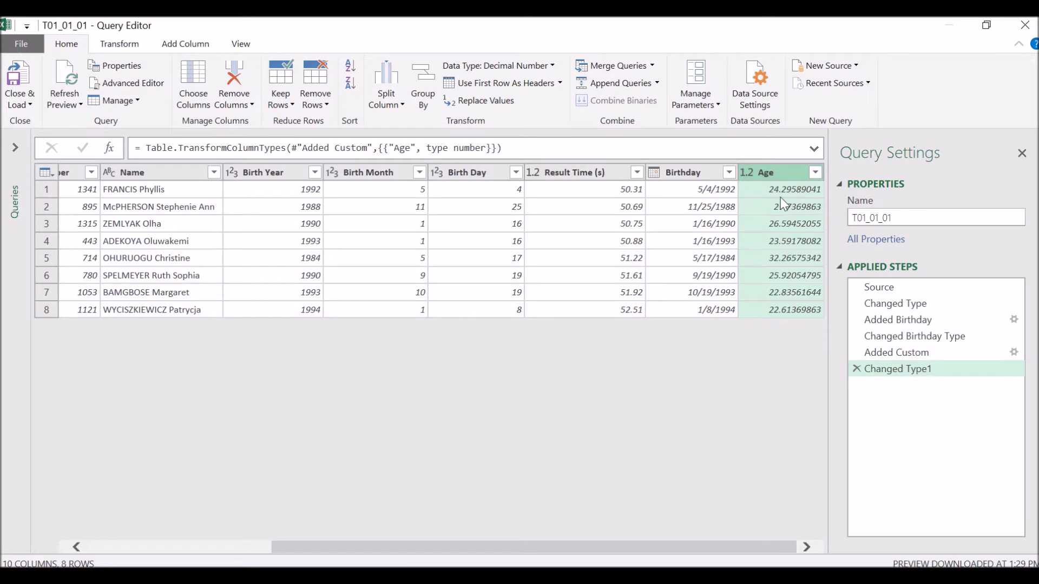
- Rename the applied step Added Custom as Added Age
click(860, 352)
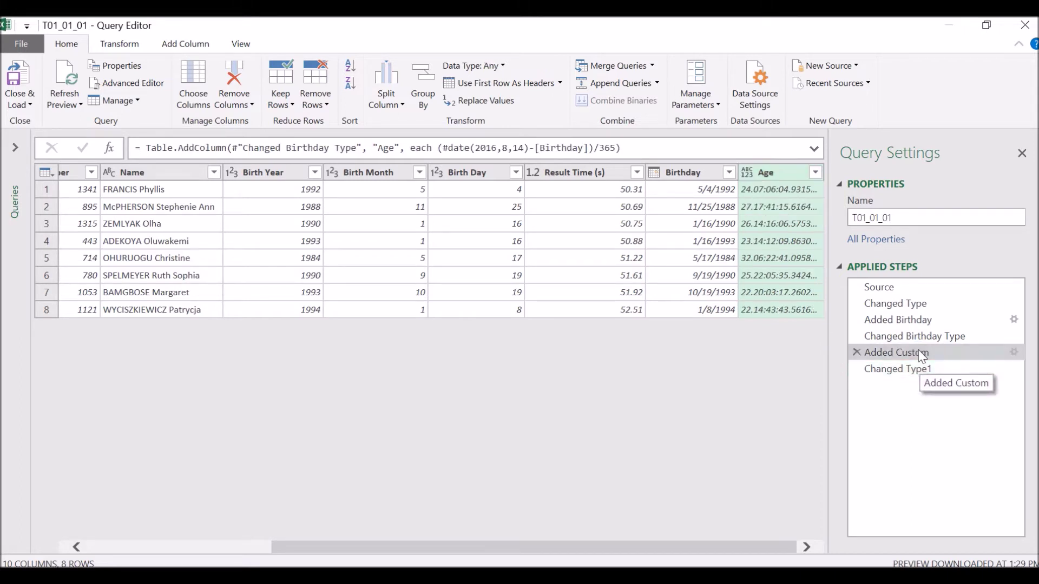
right_click(918, 352)
click(957, 378)
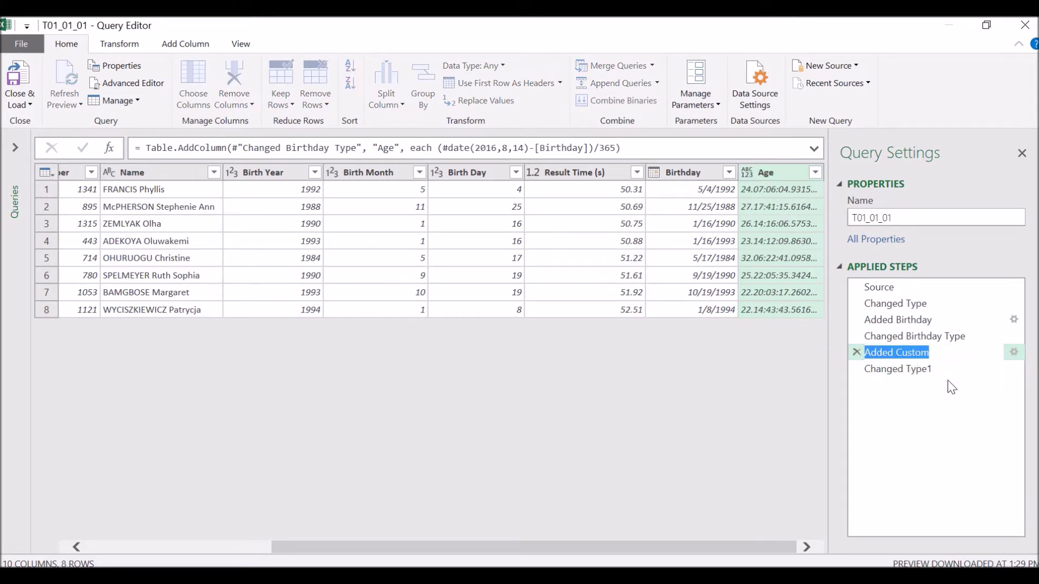
text(Added Age)
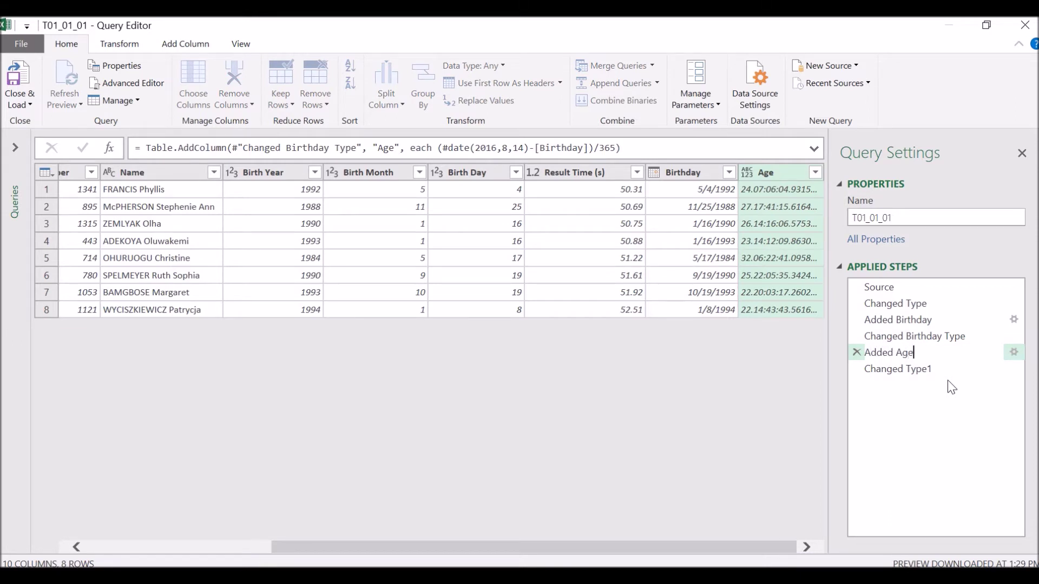
key(Return)
- Rename the applied step Changed Type1 as Changed Age Type
click(939, 367)
right_click(939, 365)
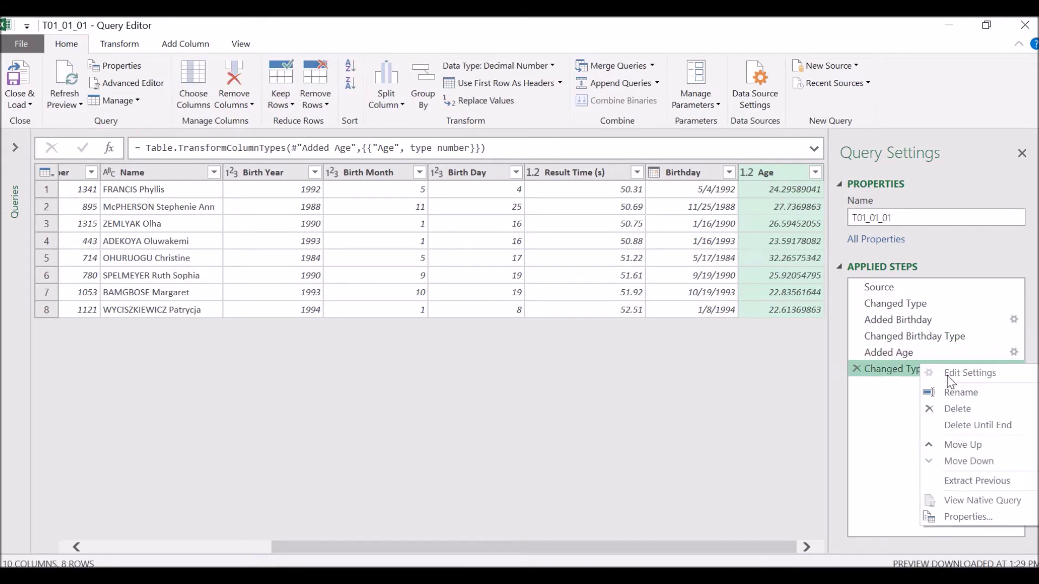
text(C)
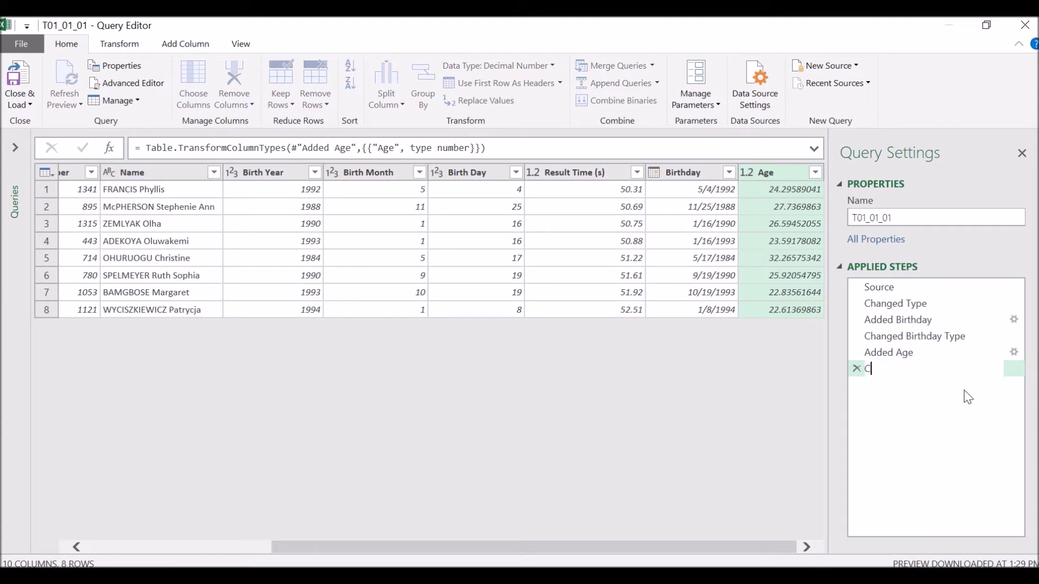
text(hanged Age Type)
key(Return)
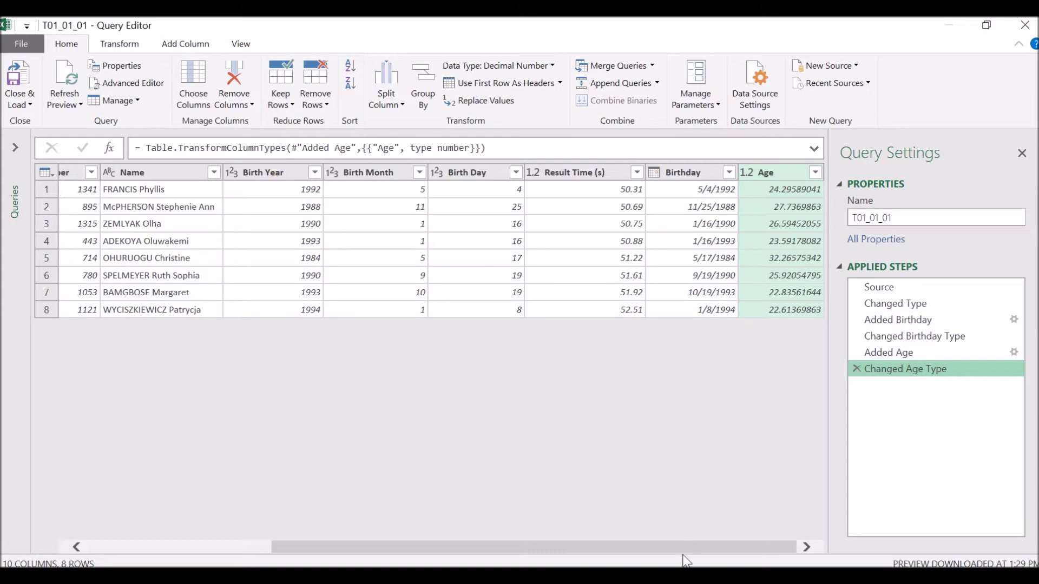
- Sort the query rows by Result Time (s) in ascending order
drag(601, 550, 660, 547)
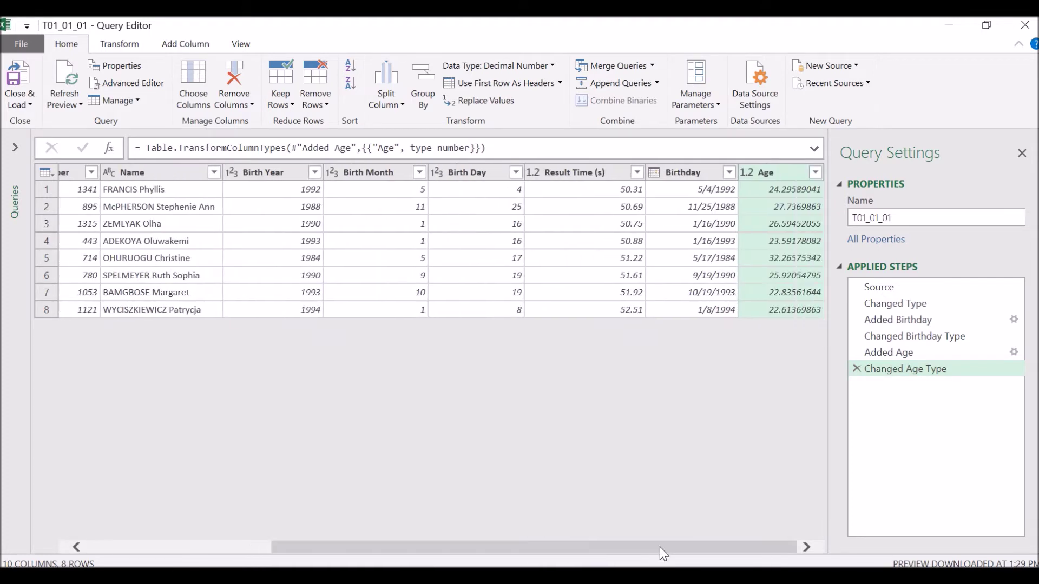
click(637, 172)
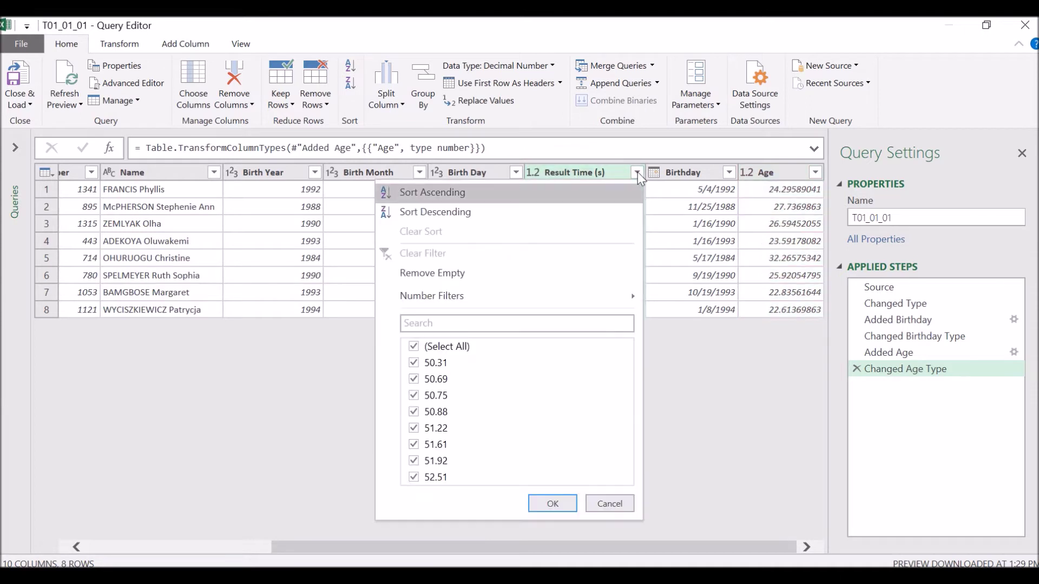
click(611, 193)
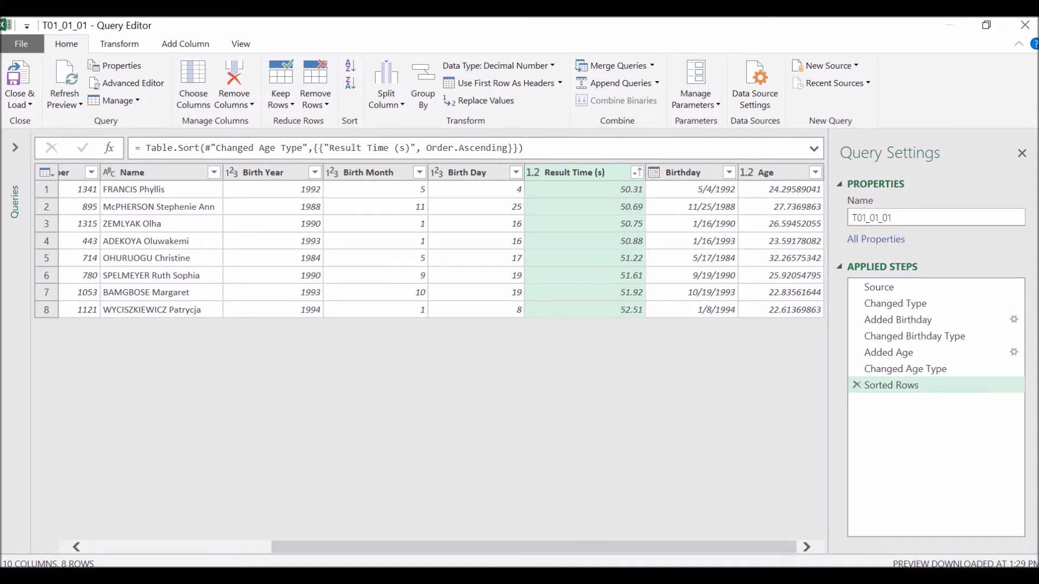
- Add an index column that starts from 1 to number the sorted runners
drag(592, 549, 385, 551)
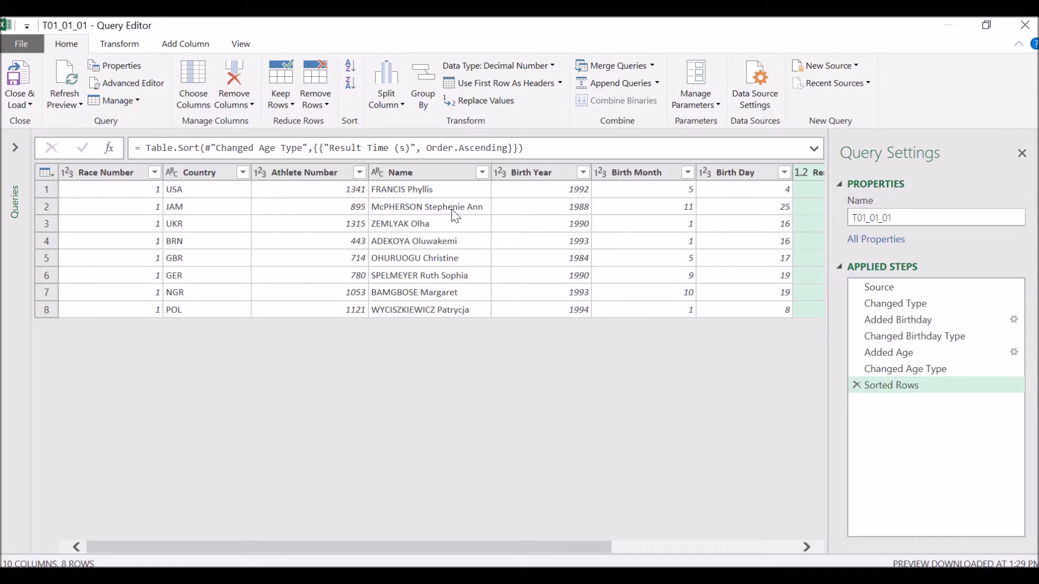
click(176, 44)
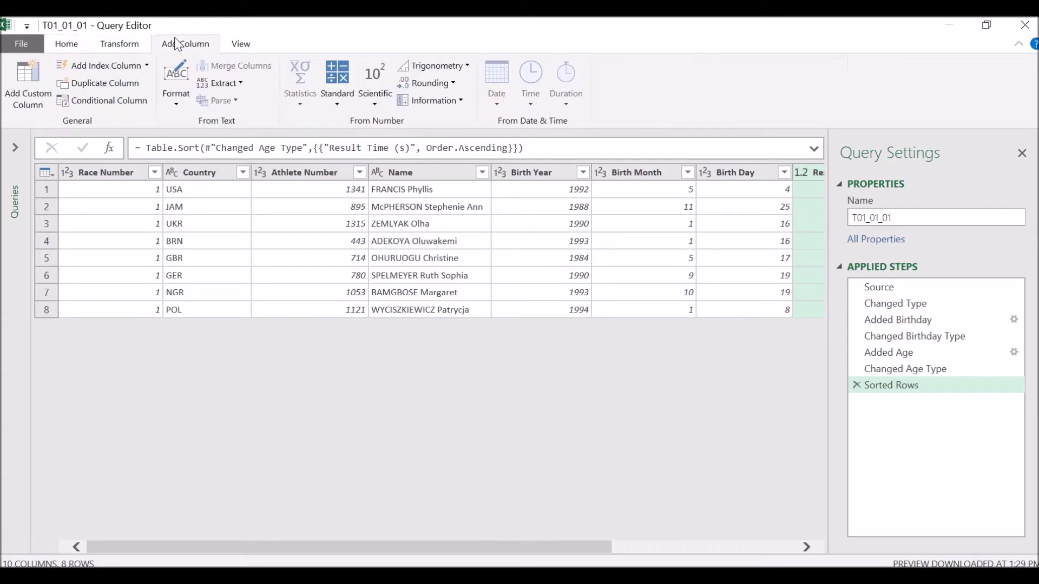
click(146, 66)
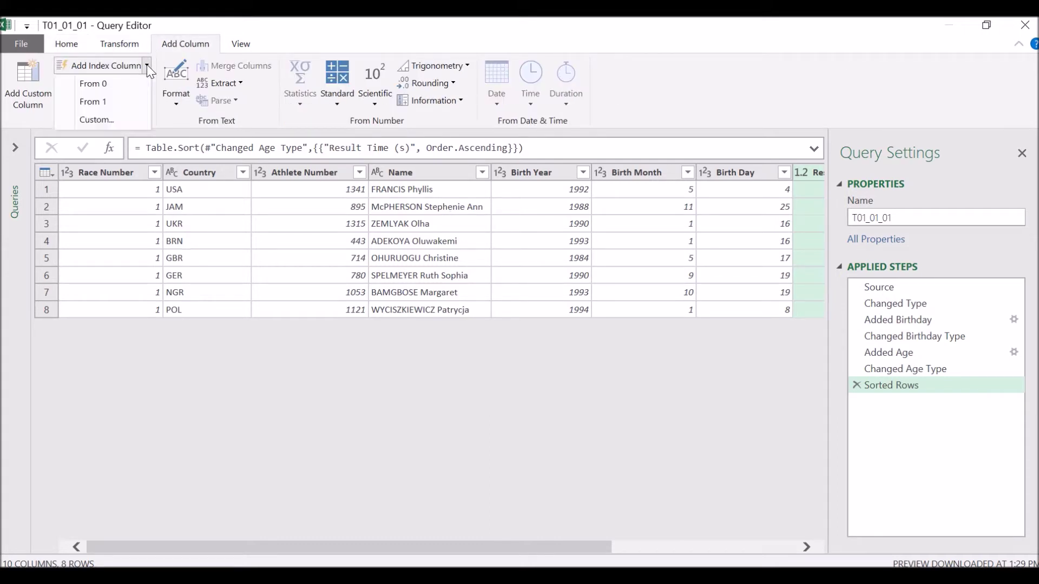
click(121, 103)
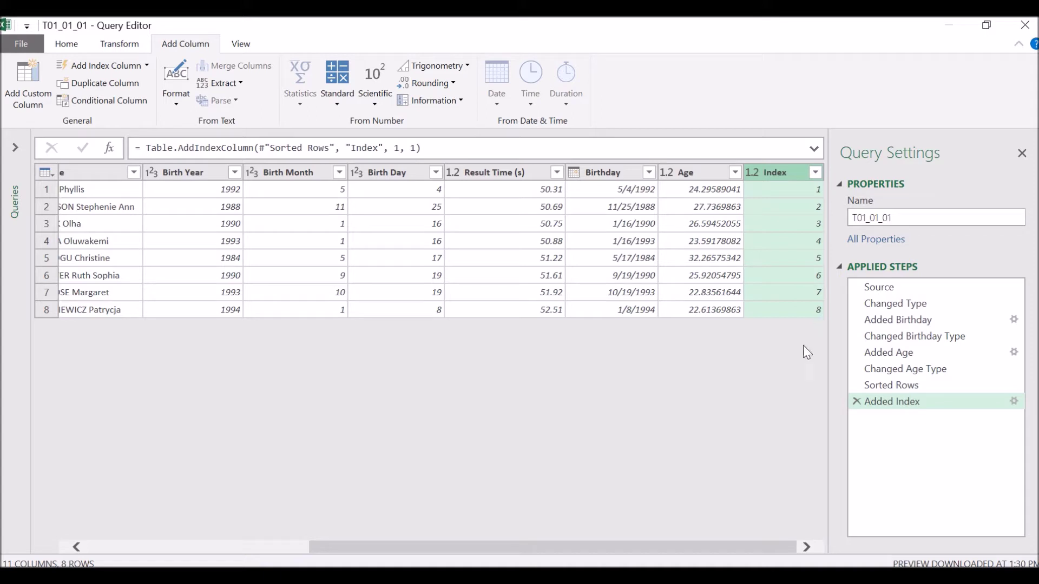
click(147, 65)
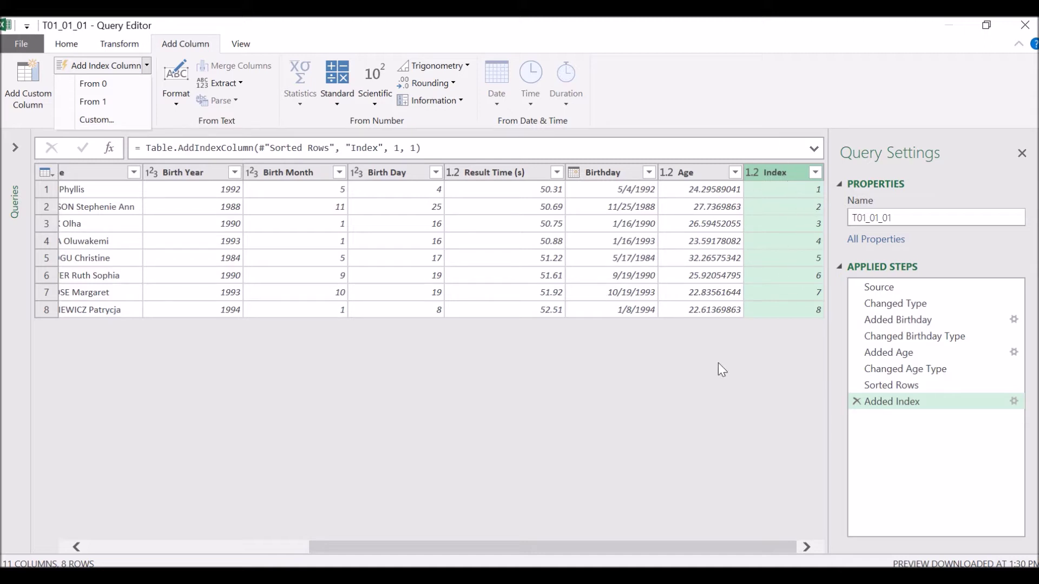
- Rename the new index column as Race Rank by editing its name in the Added Index step's formula
click(729, 441)
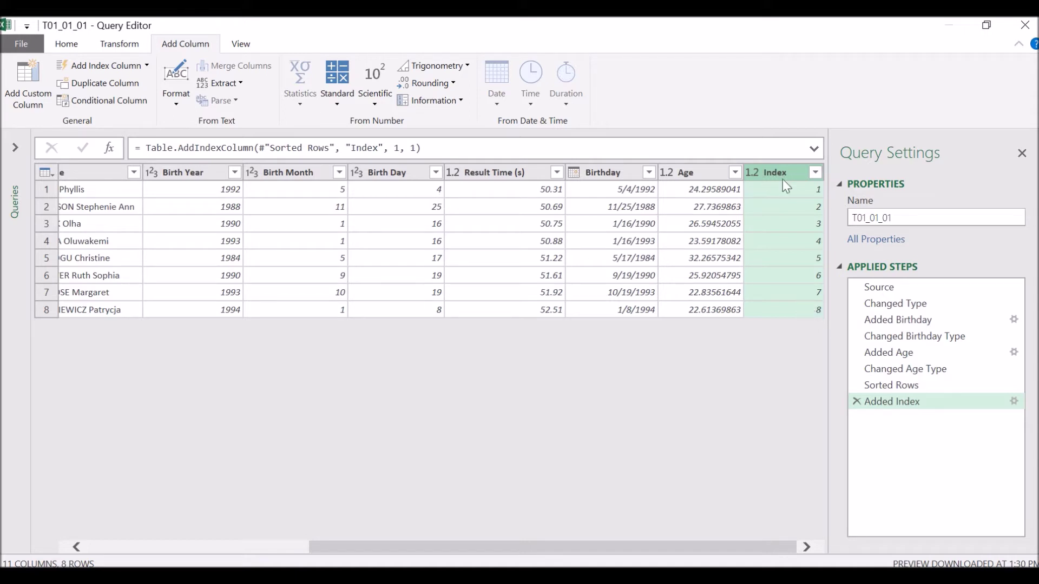
click(378, 147)
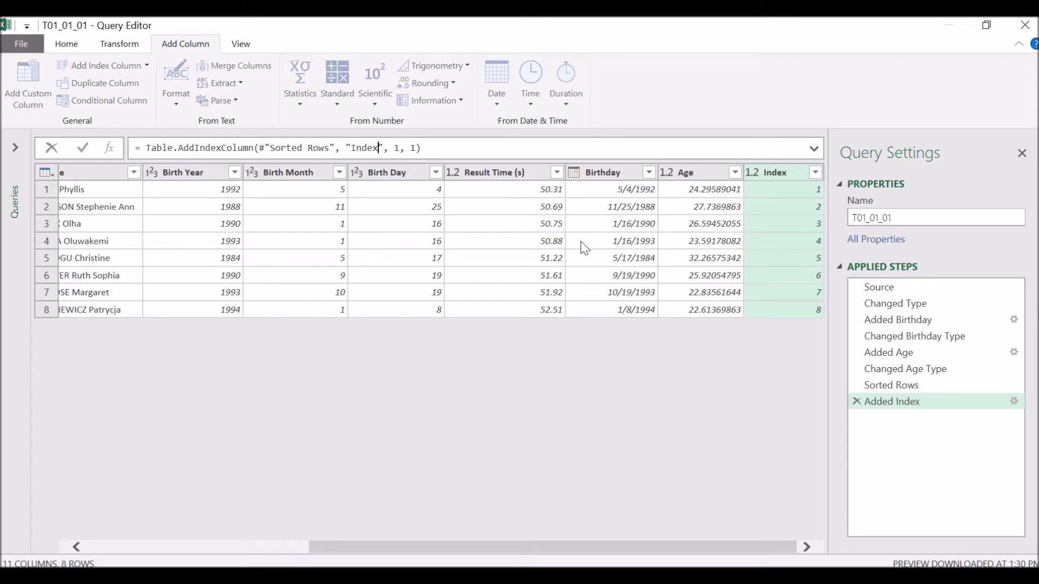
key(shift+Left)
key(shift+Left)
key(shift+Left)
key(shift+Left)
key(shift+Left)
text(Race Rank)
key(Return)
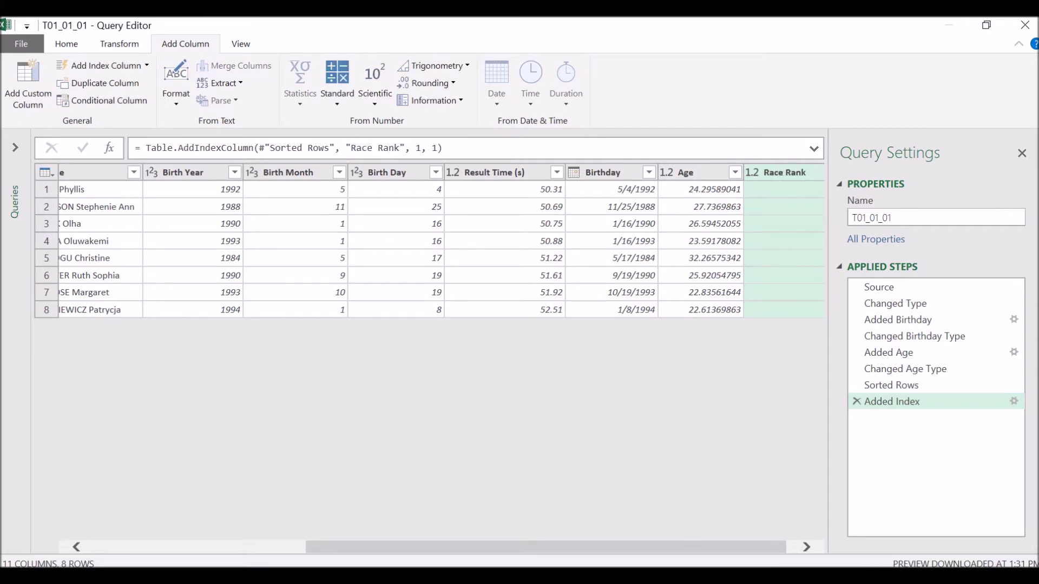
drag(725, 548, 734, 549)
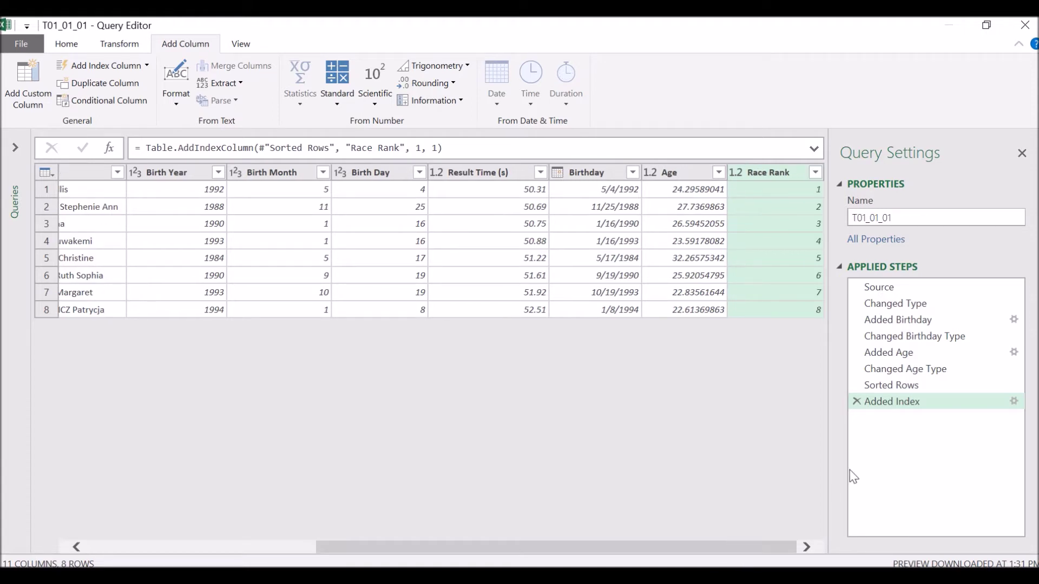
- Rename the applied step Added Index as Added Race Rank
right_click(896, 414)
click(910, 431)
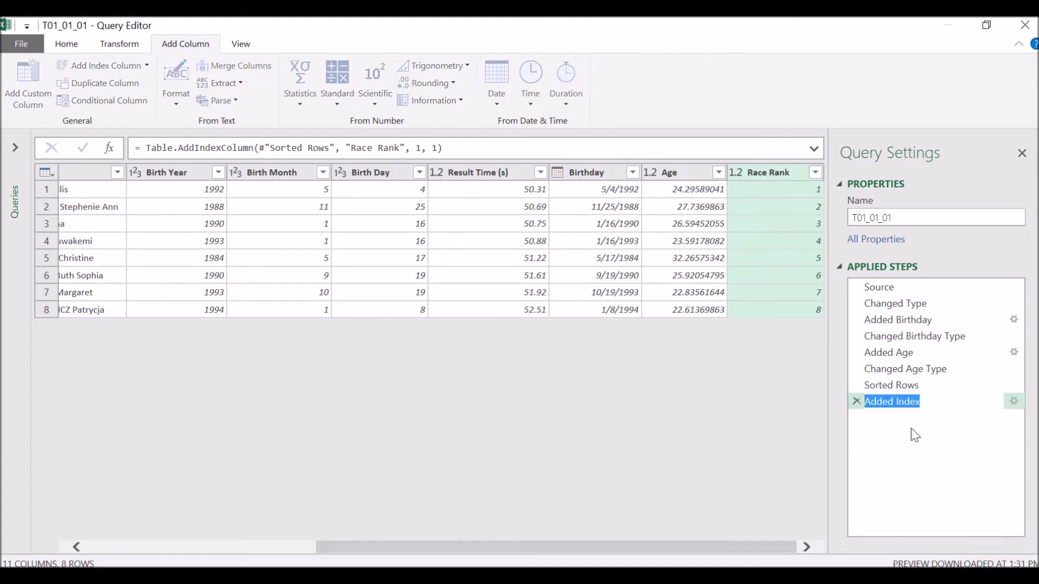
text(Added)
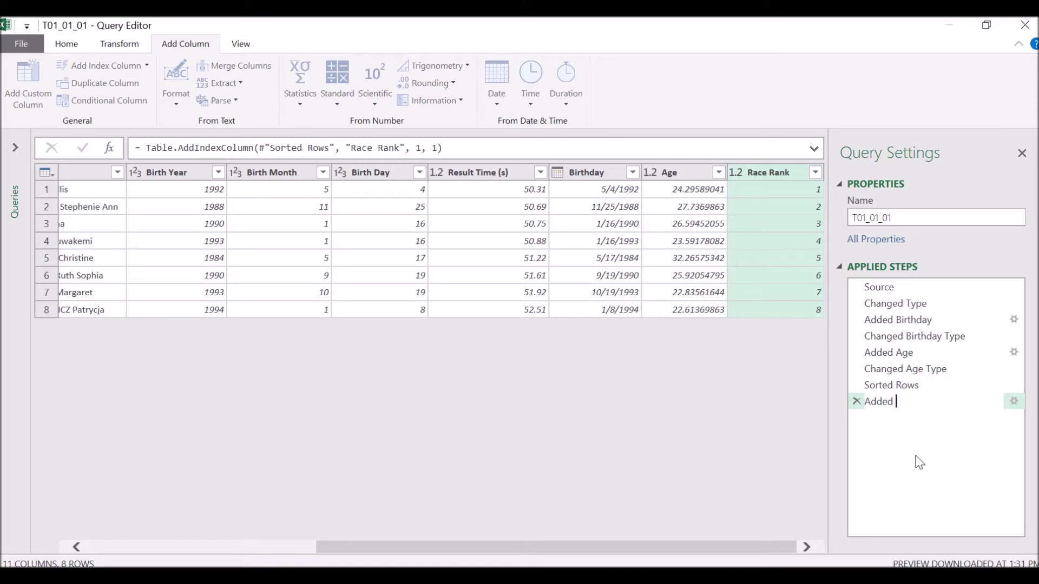
text( Race Rank)
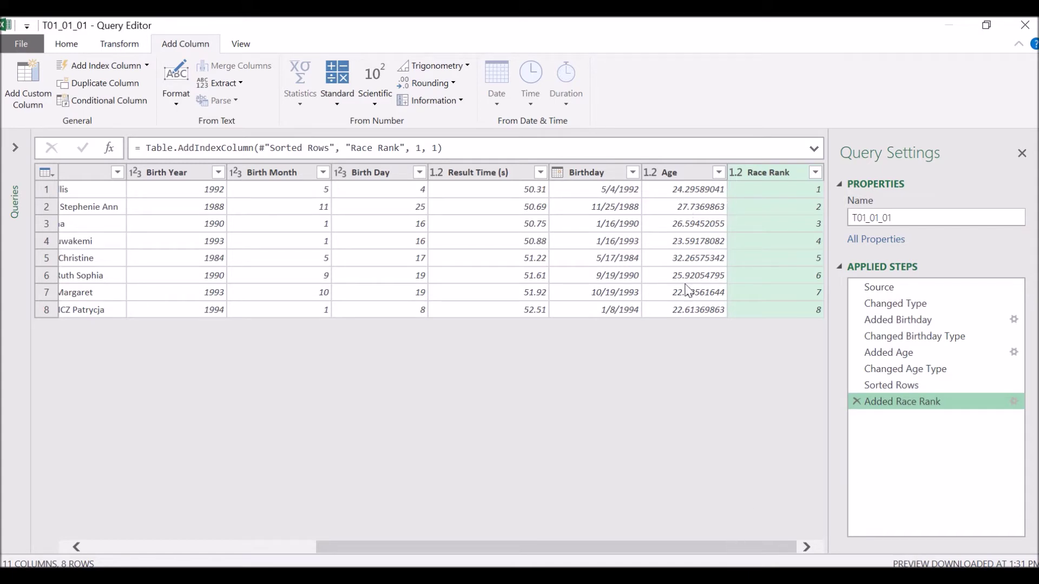
- Rename the query T01_01_01 as Race 1
drag(691, 547, 584, 540)
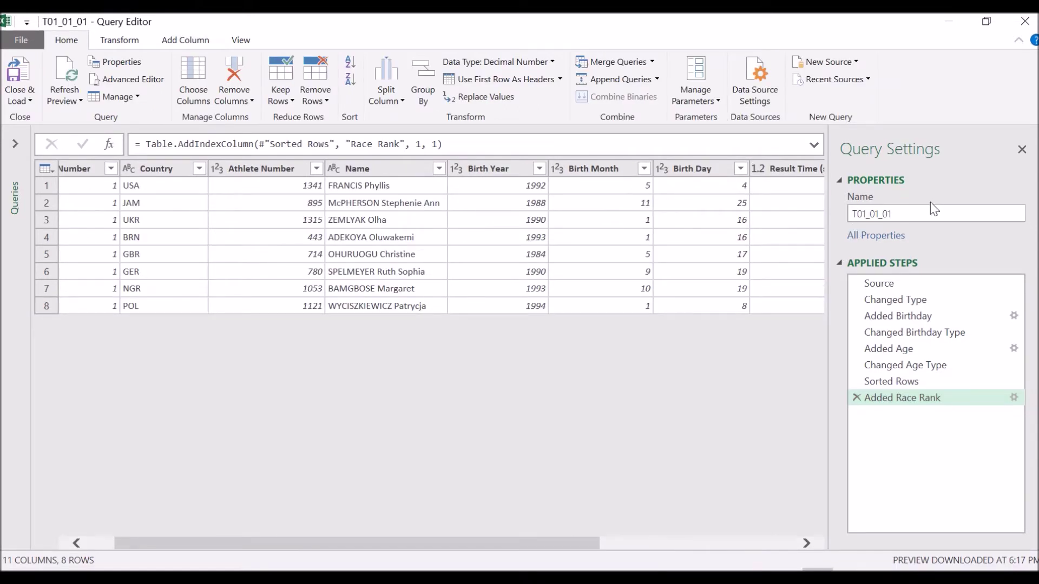
click(916, 214)
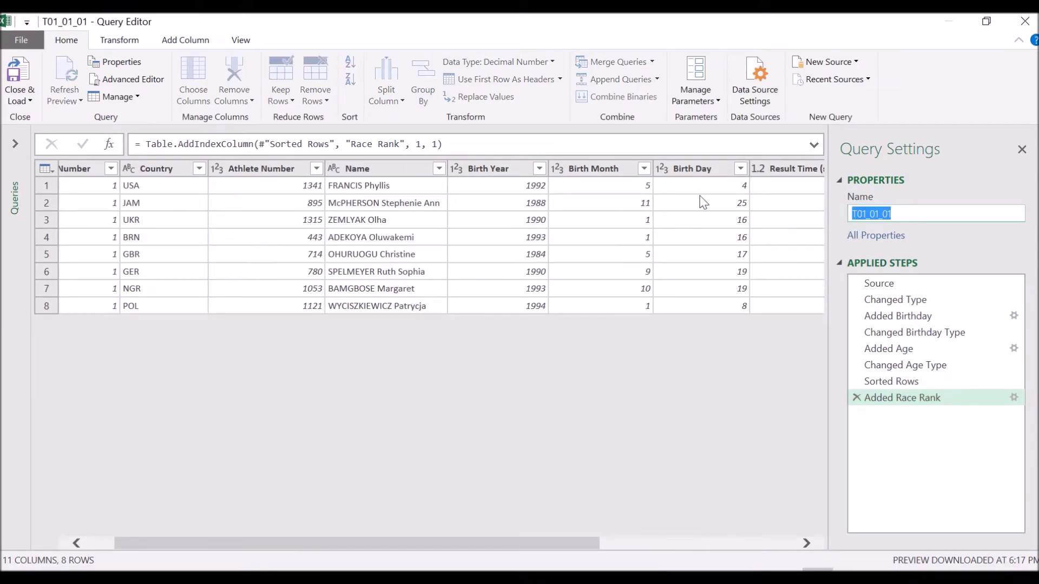
text(Race 1)
- Close the query editor and load Race 1 with the Only Create Connection option
click(28, 101)
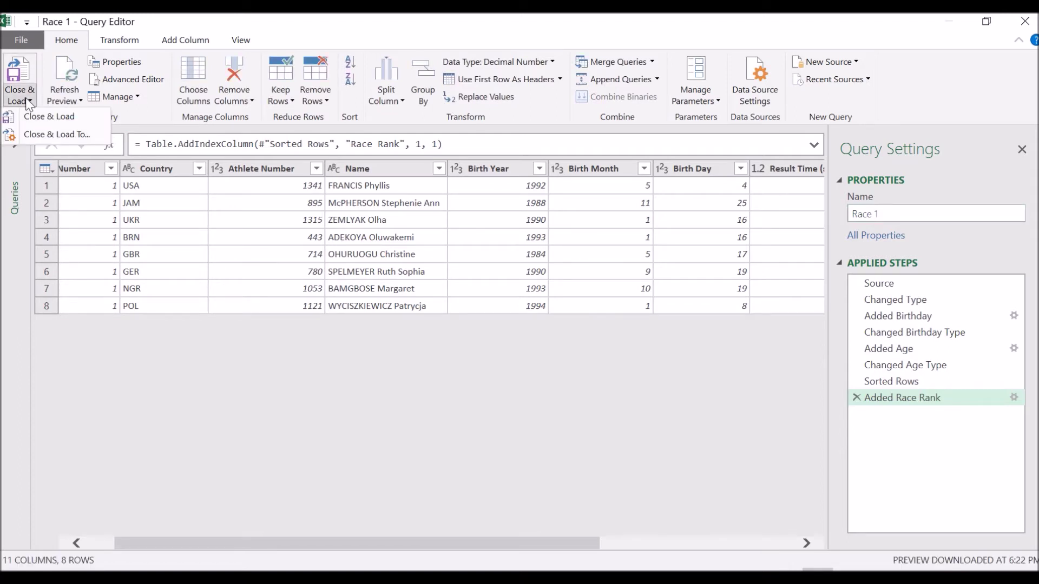
click(41, 132)
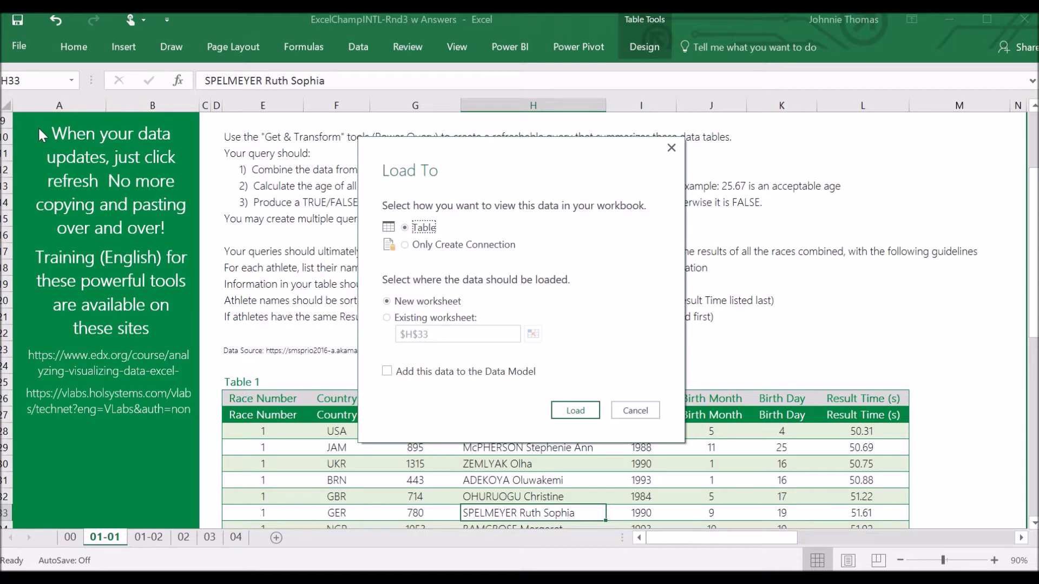
click(431, 250)
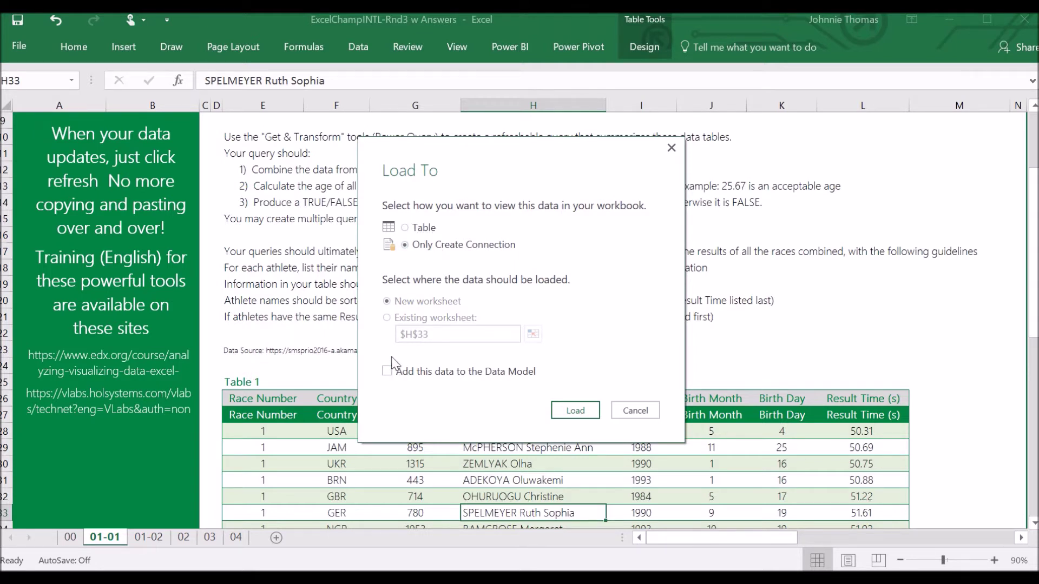
click(575, 410)
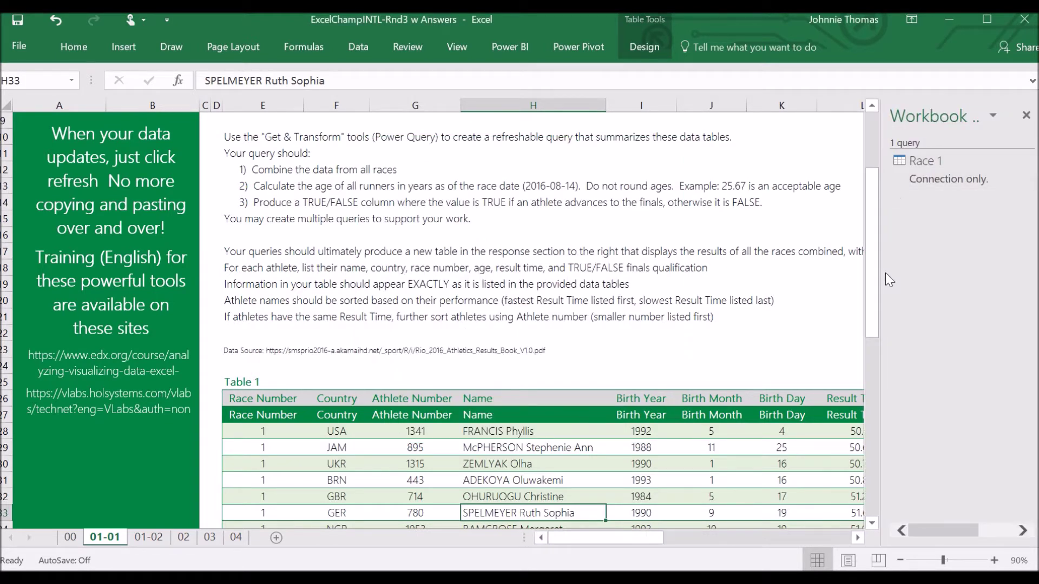
- Widen the list of workbook queries and move the Race 1 query into a new group named Ans 01-01
drag(883, 275, 804, 274)
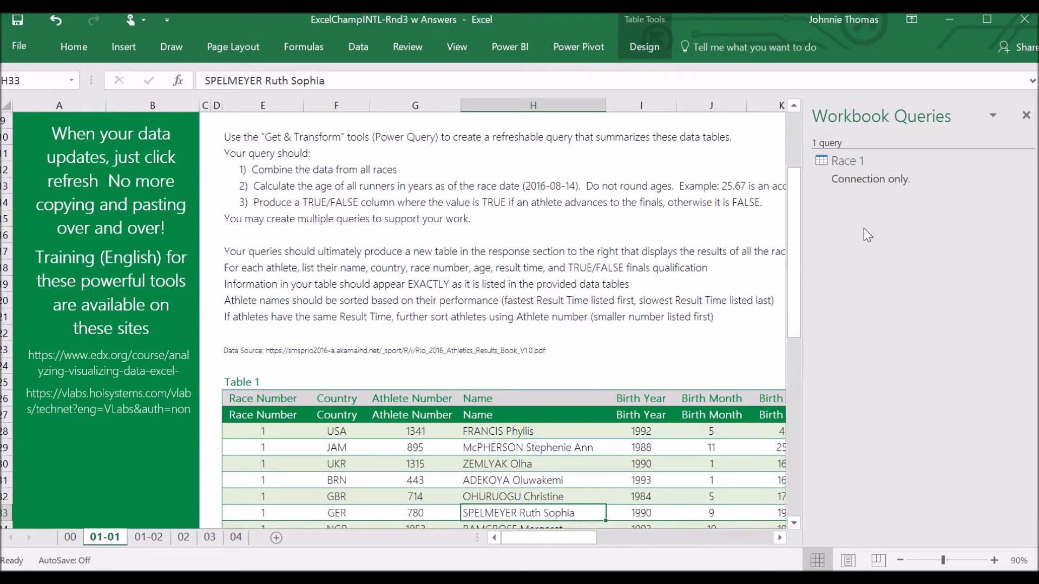
right_click(867, 180)
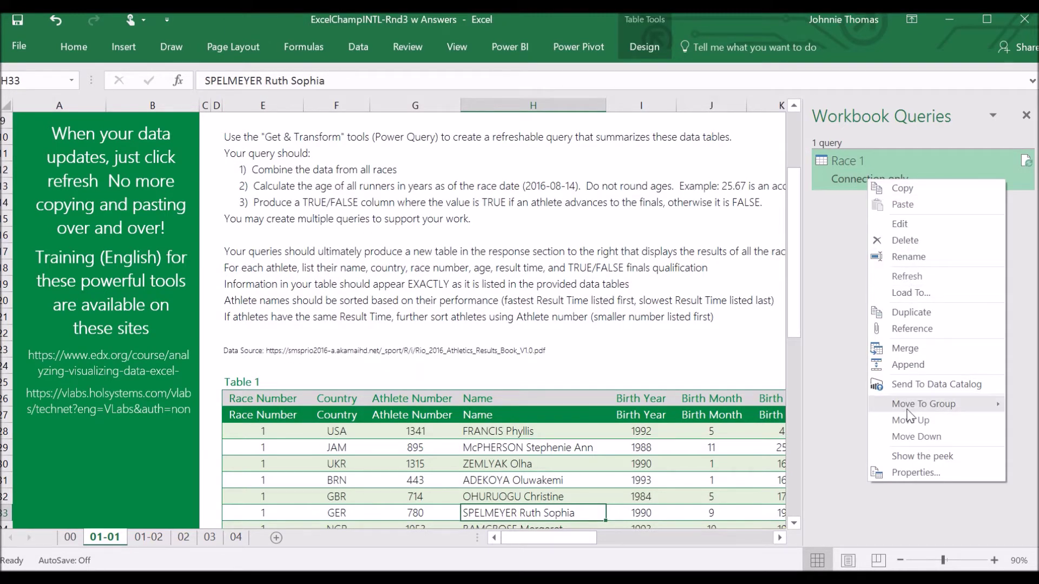
mouse_move(914, 406)
click(847, 410)
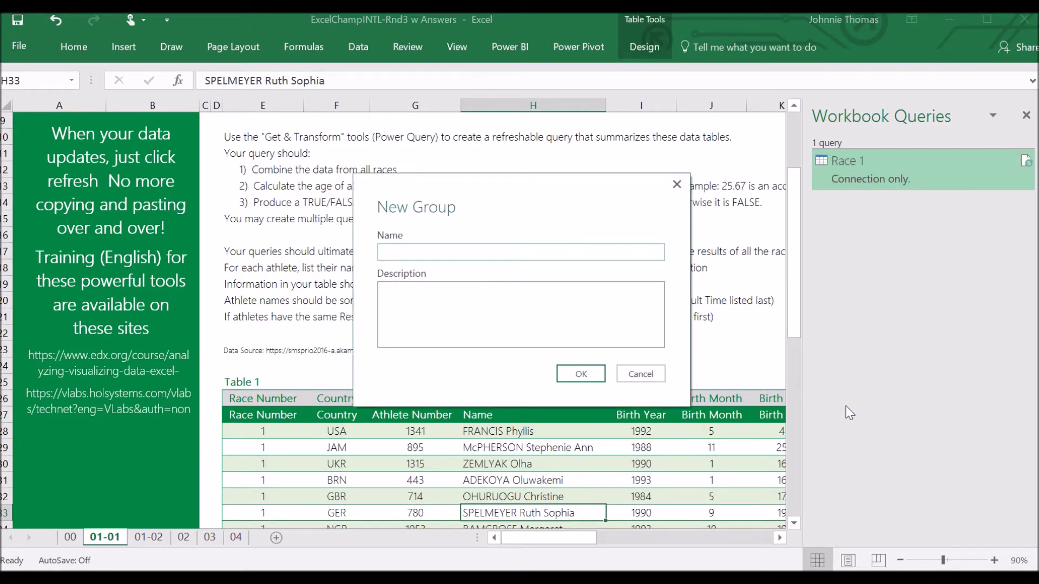
text(Ans 01-01)
click(573, 372)
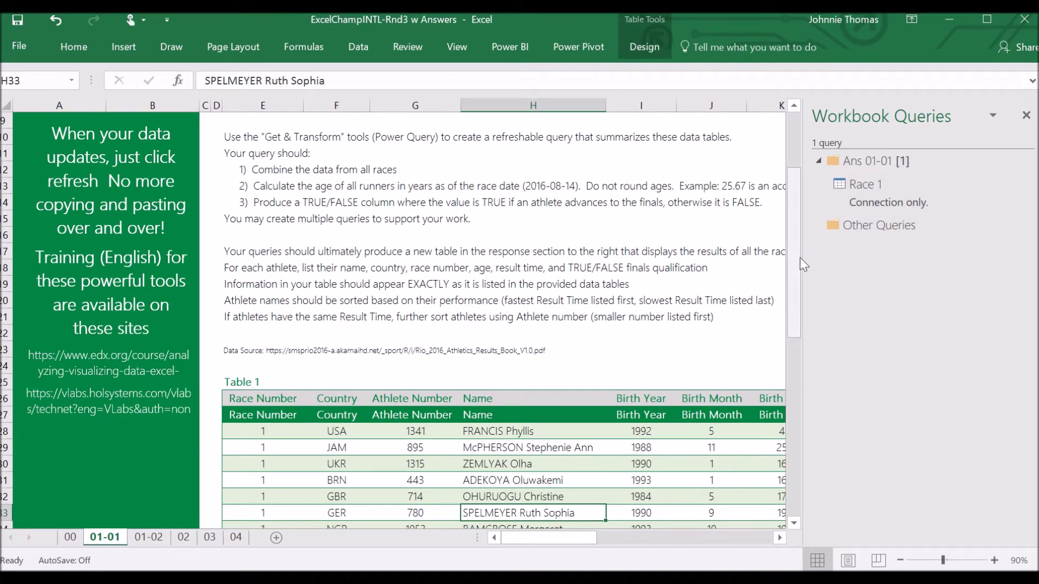
- Review the task rules on the worksheet and duplicate the Race 1 query
drag(796, 257, 814, 21)
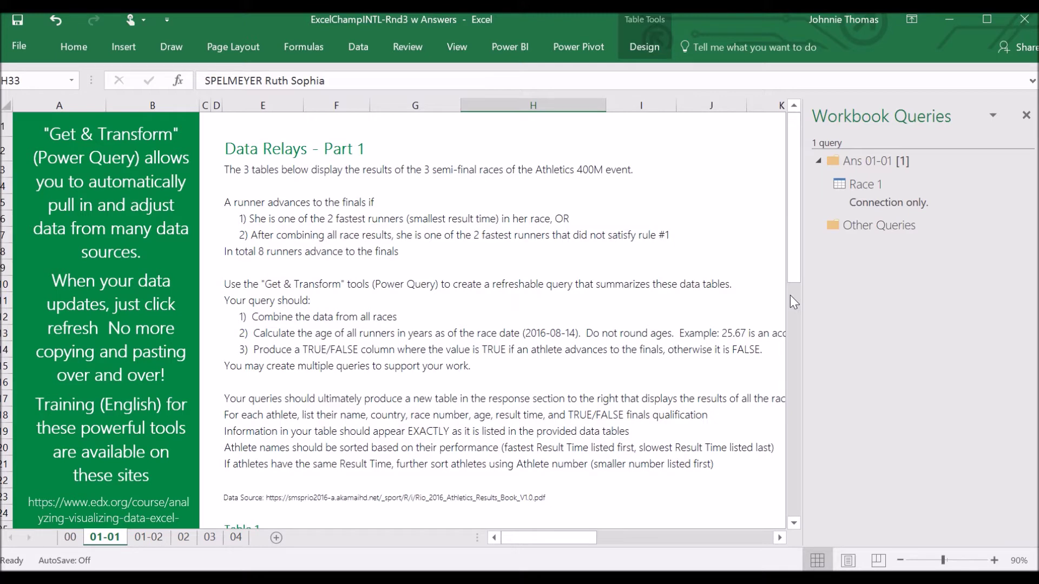
drag(794, 315, 795, 319)
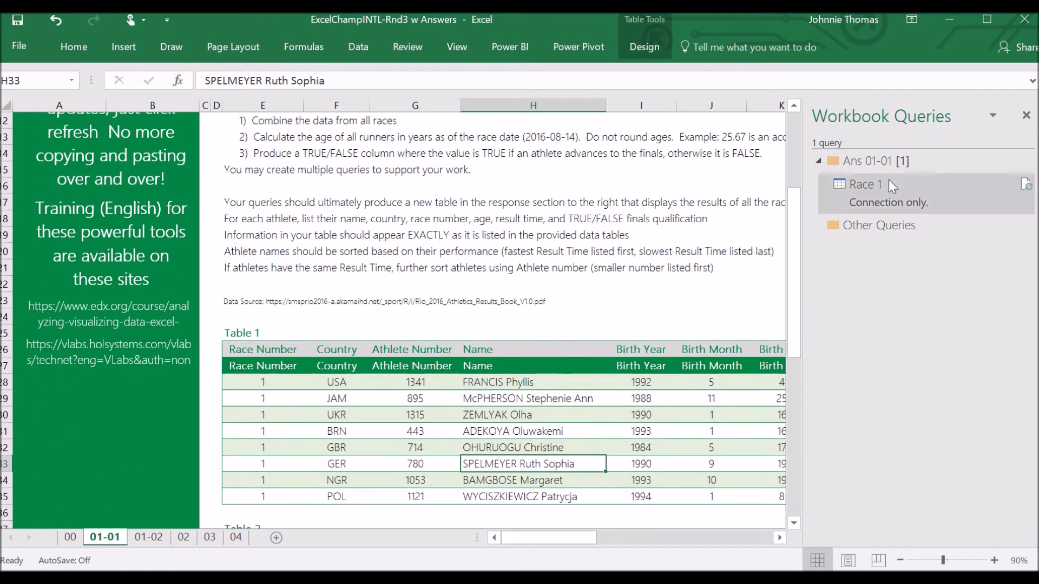
right_click(885, 185)
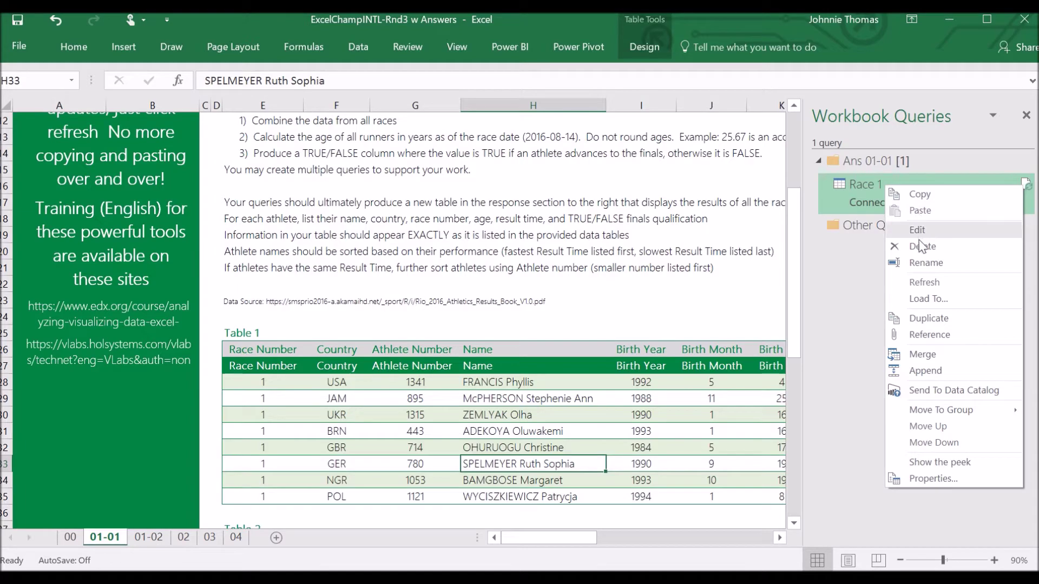
click(921, 320)
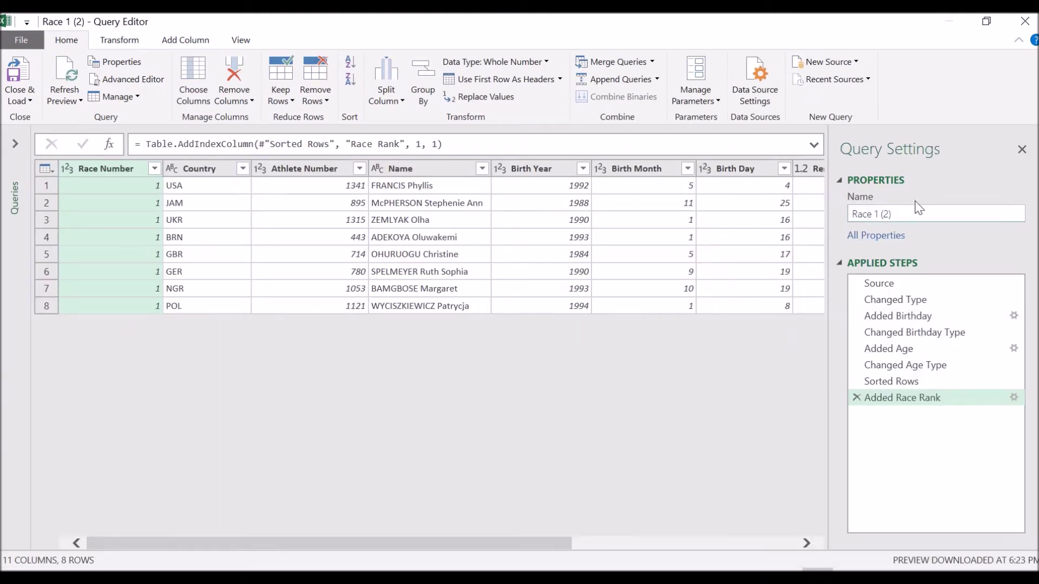
- Rename the duplicated query as Race 2
click(912, 218)
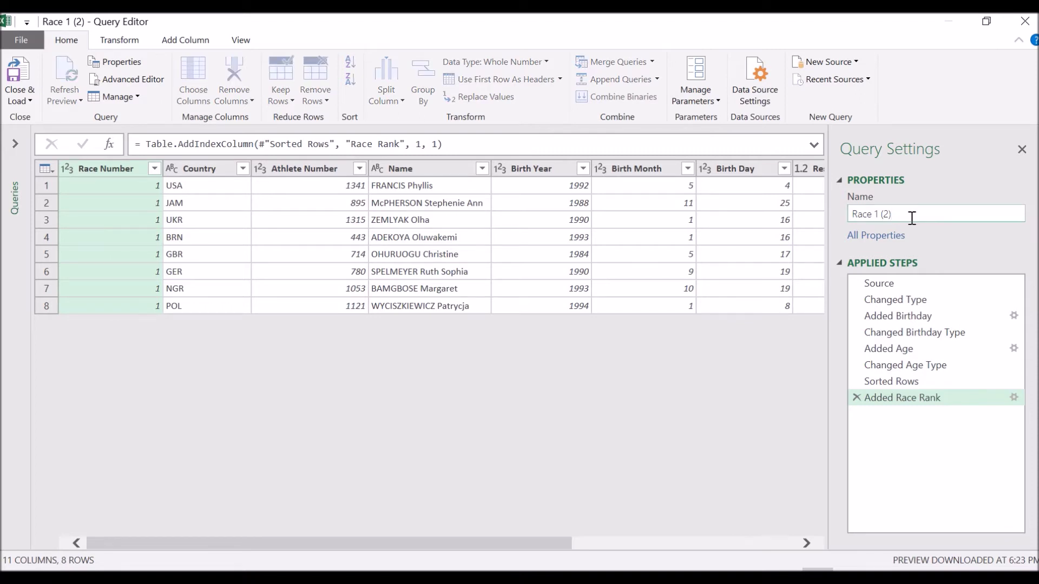
key(BackSpace)
key(BackSpace)
key(BackSpace)
key(BackSpace)
key(BackSpace)
text(2)
key(Return)
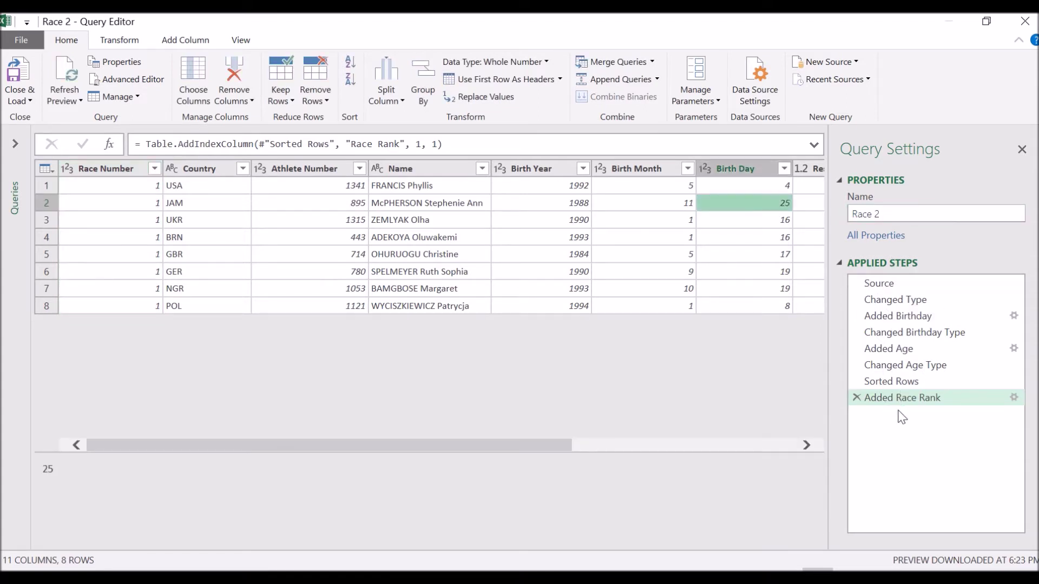
- Change the table name in the Race 2 query's Source step to T01_01_02
click(887, 282)
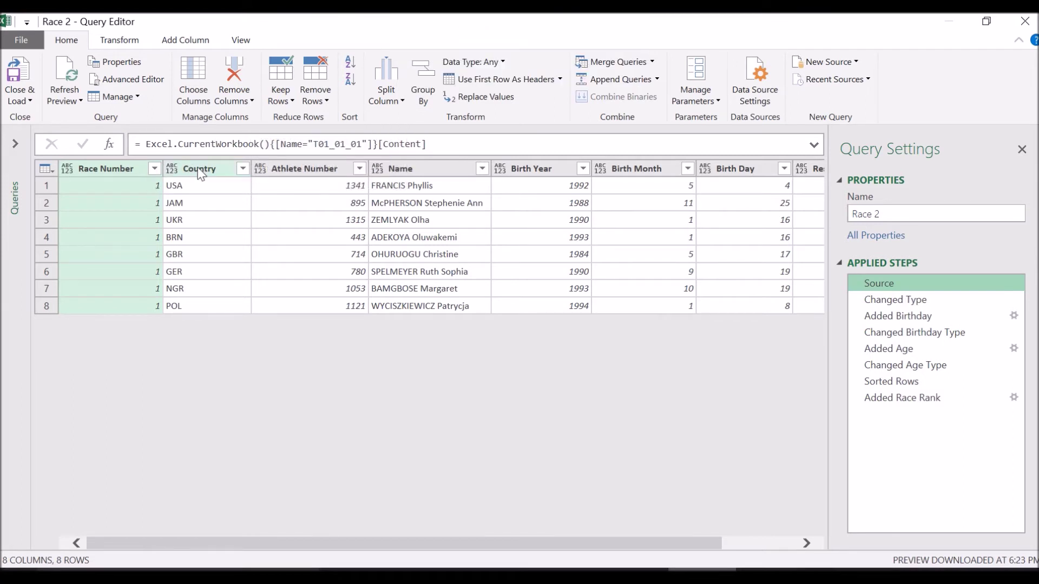
click(359, 144)
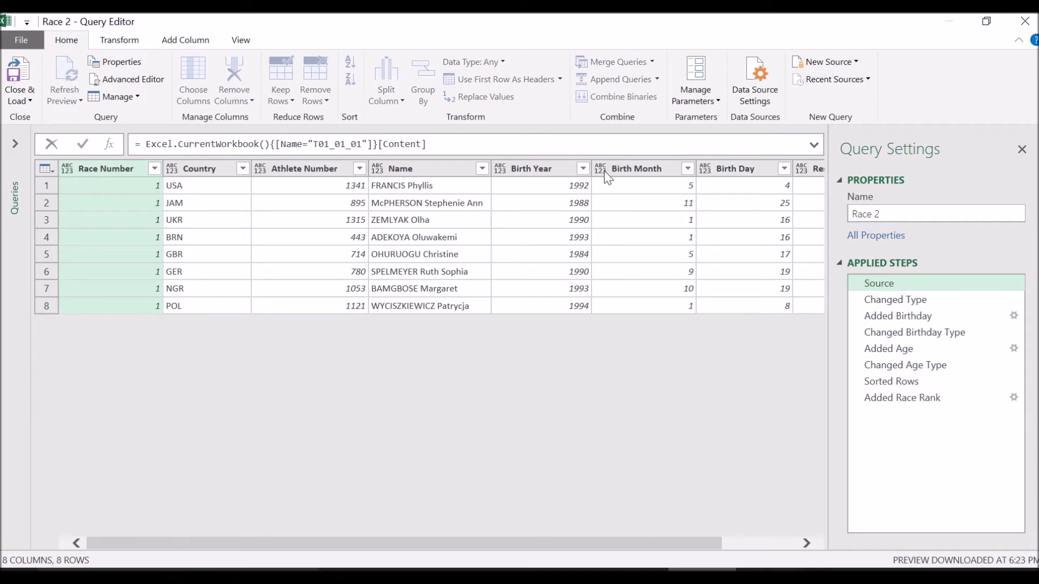
key(BackSpace)
text(2)
key(Return)
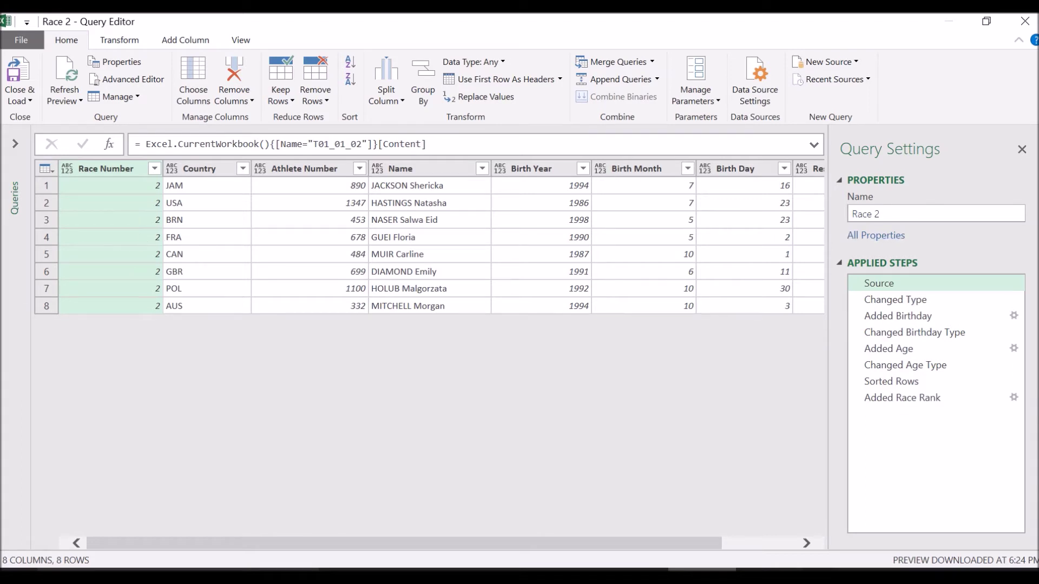
- Check Race 2's applied steps from Changed Type through Added Race Rank, and close and load the query
click(908, 299)
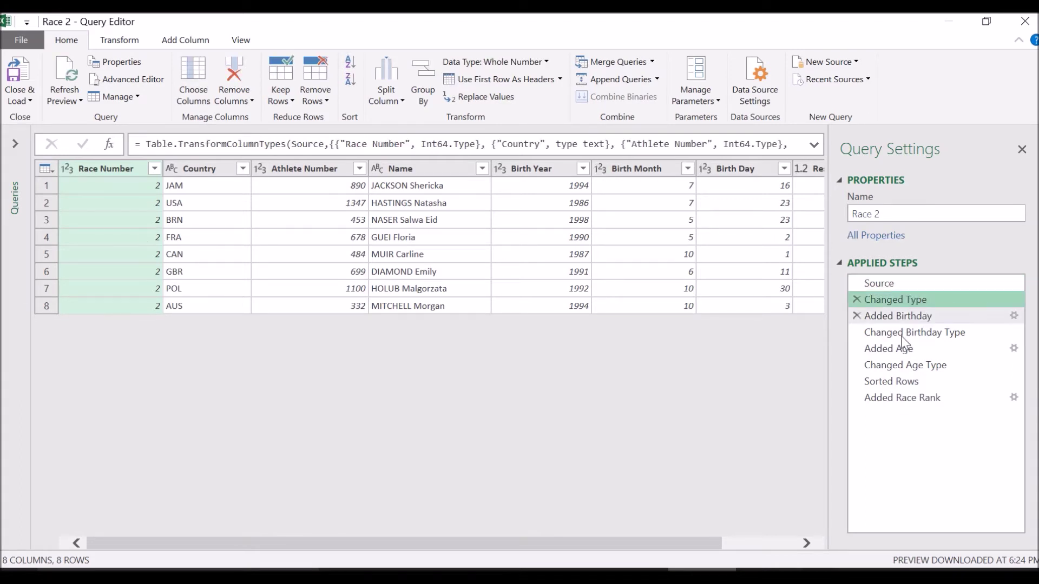
drag(904, 348, 900, 379)
click(897, 403)
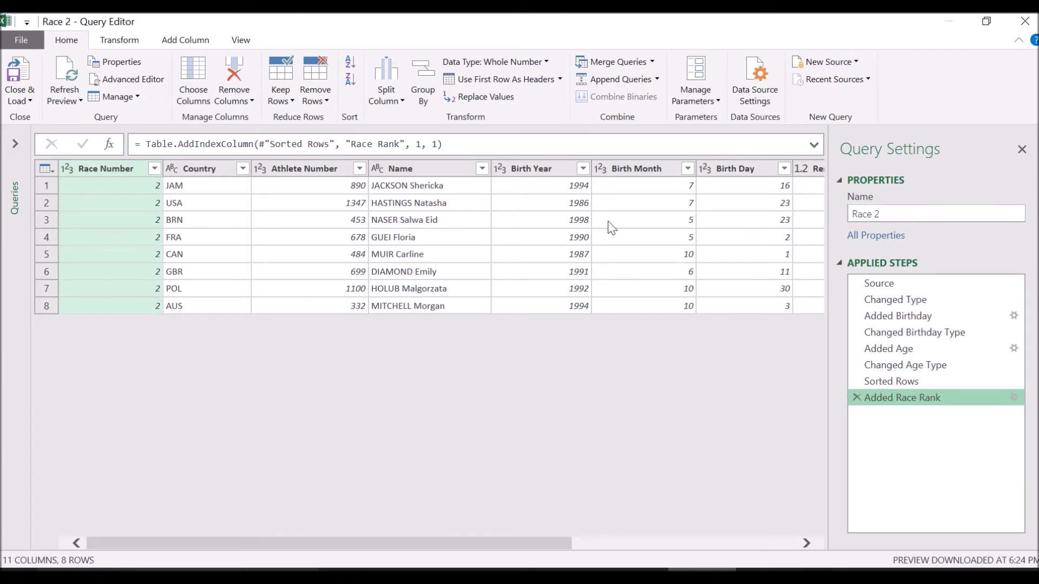
click(23, 101)
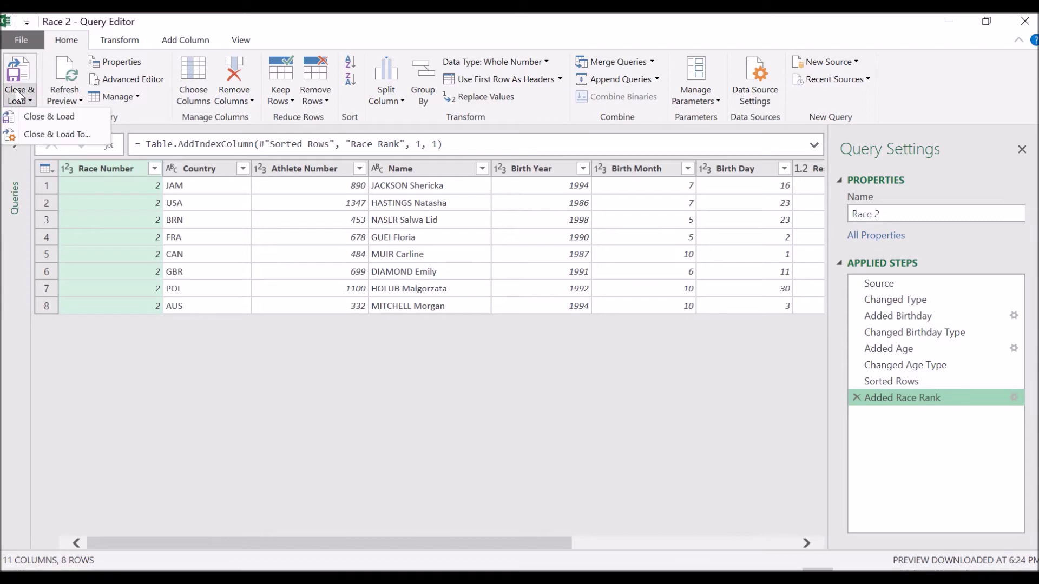
click(24, 114)
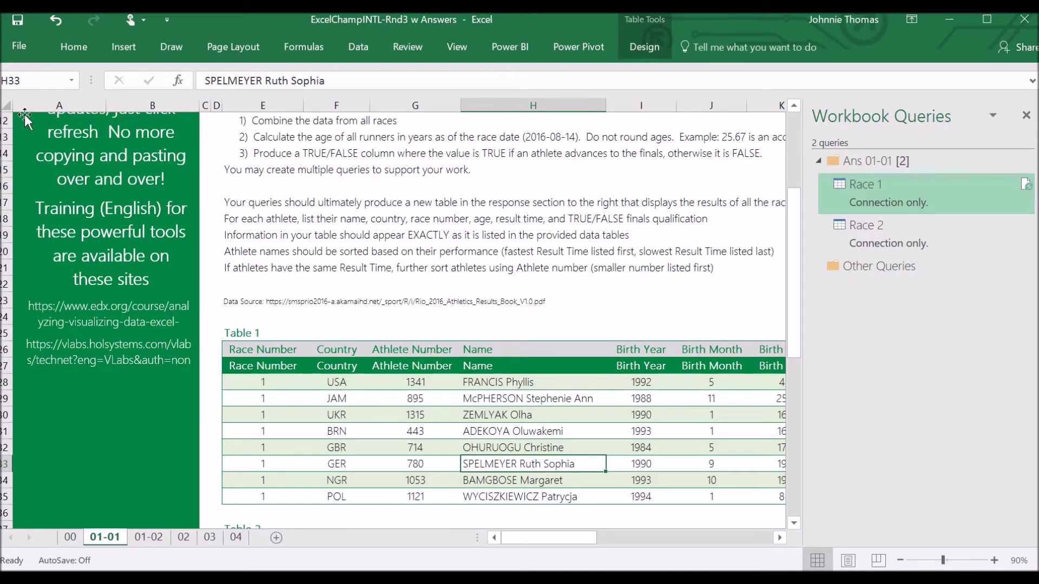
- Duplicate the Race 1 query from the workbook queries
mouse_move(900, 238)
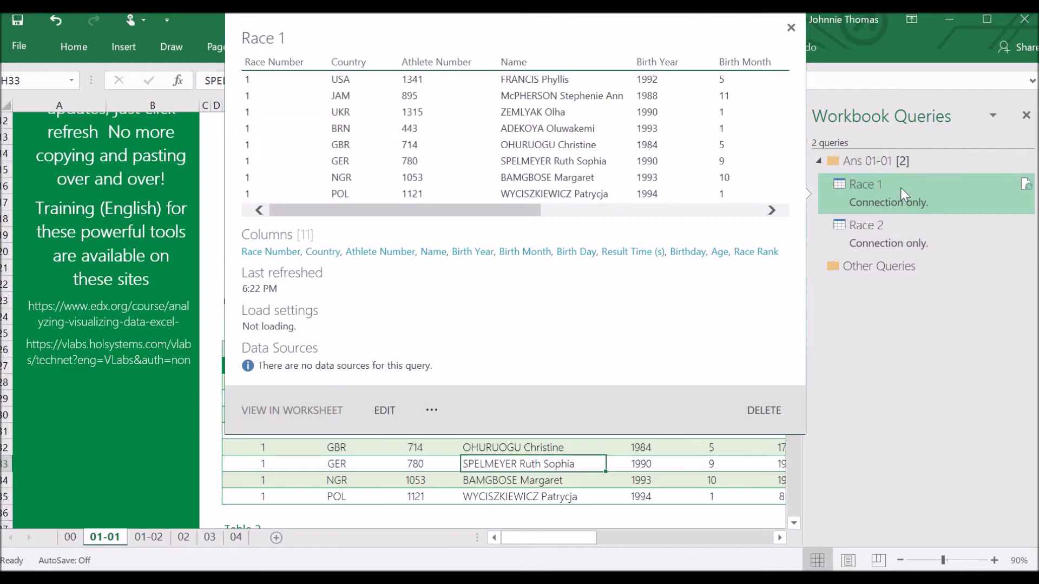
right_click(900, 187)
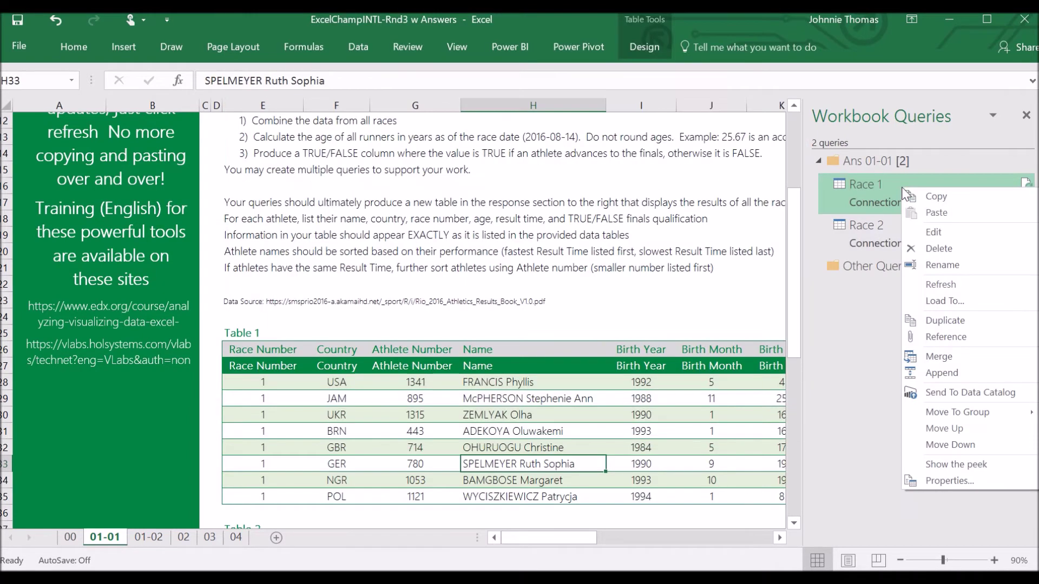
click(969, 320)
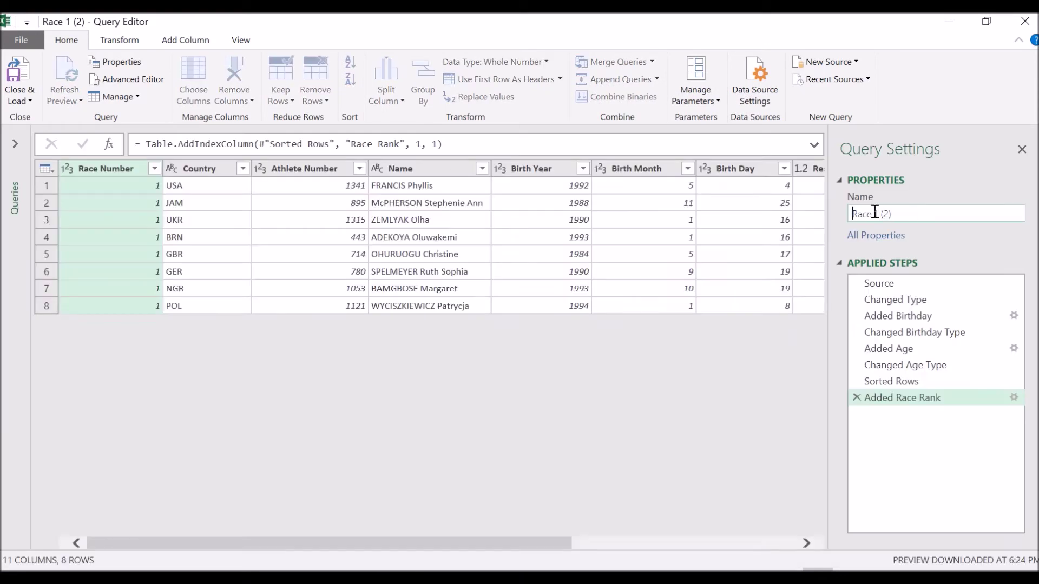
- Rename the new copy of the Race 1 query as Race 3
right_click(873, 212)
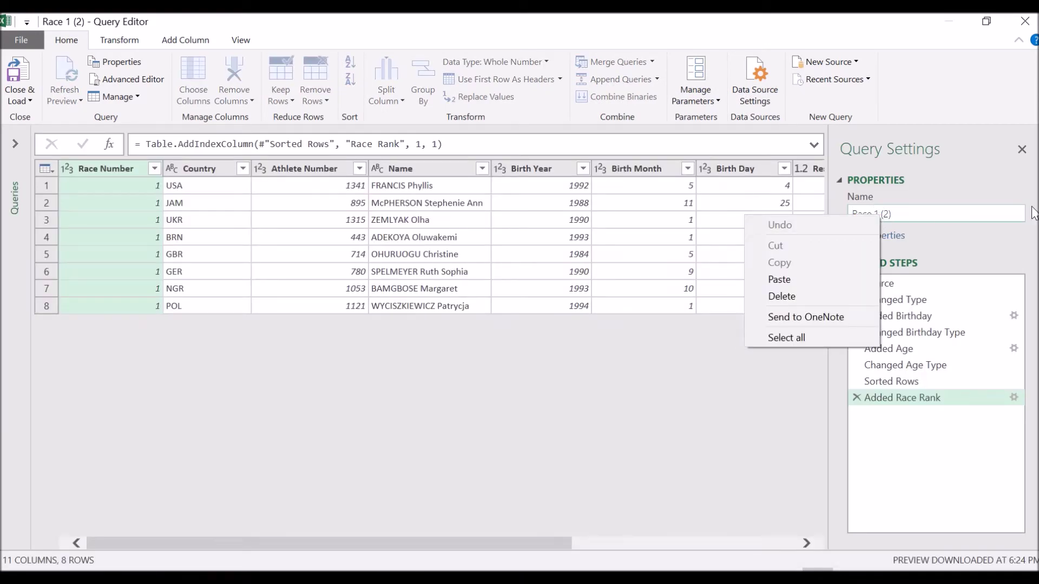
key(Escape)
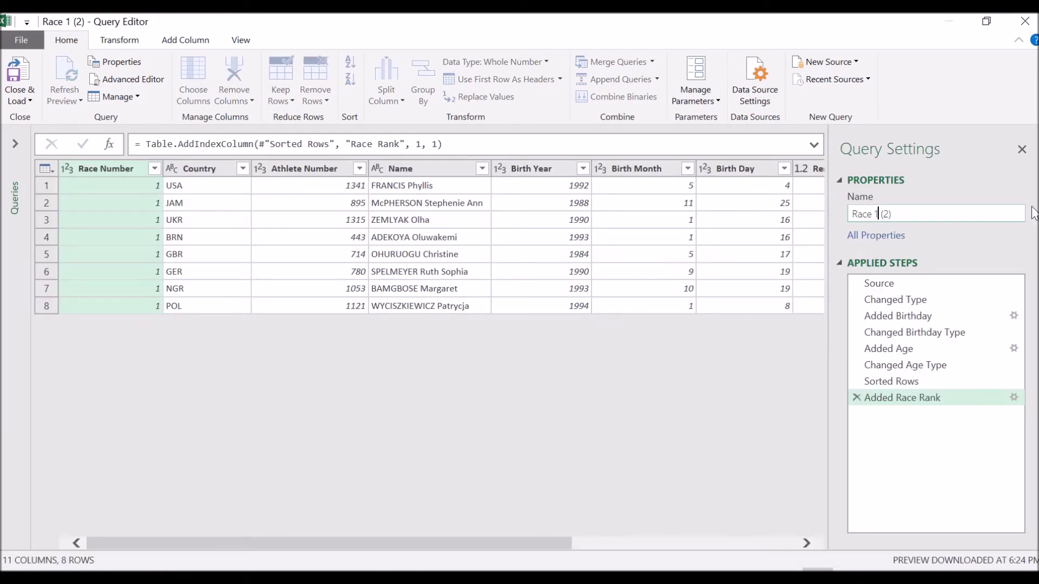
key(Delete)
key(Delete)
text(3)
key(Delete)
key(Delete)
key(Delete)
key(Return)
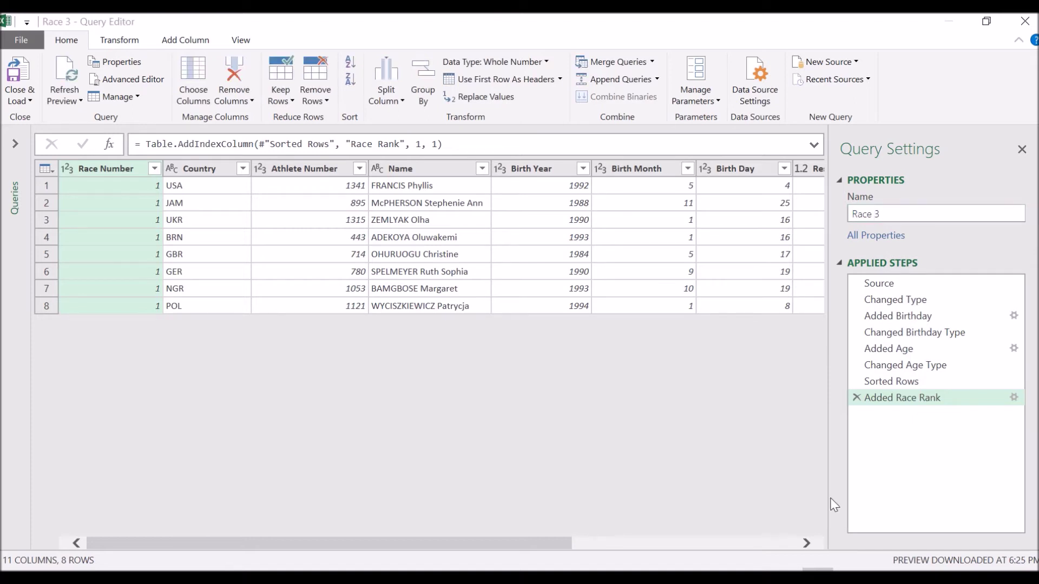
- Change the table name in the Race 3 query's Source step to T01_01_03, and close and load the query
drag(875, 315, 871, 281)
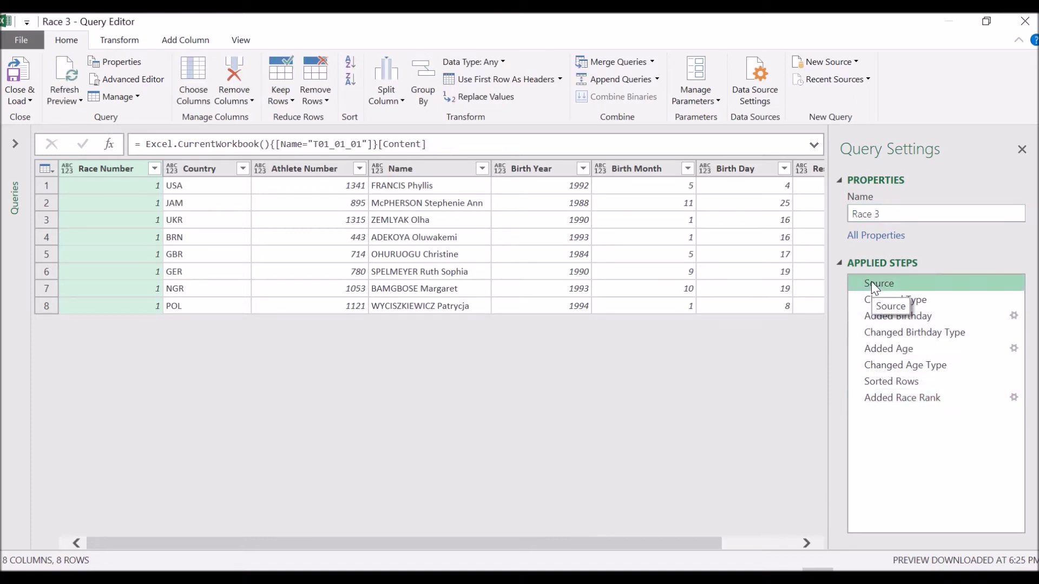
click(363, 143)
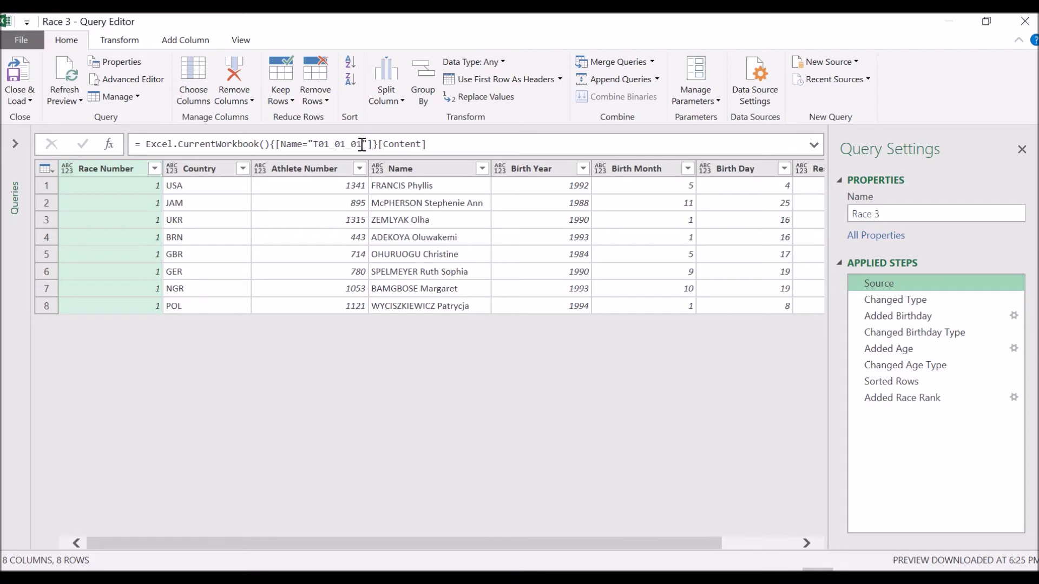
key(BackSpace)
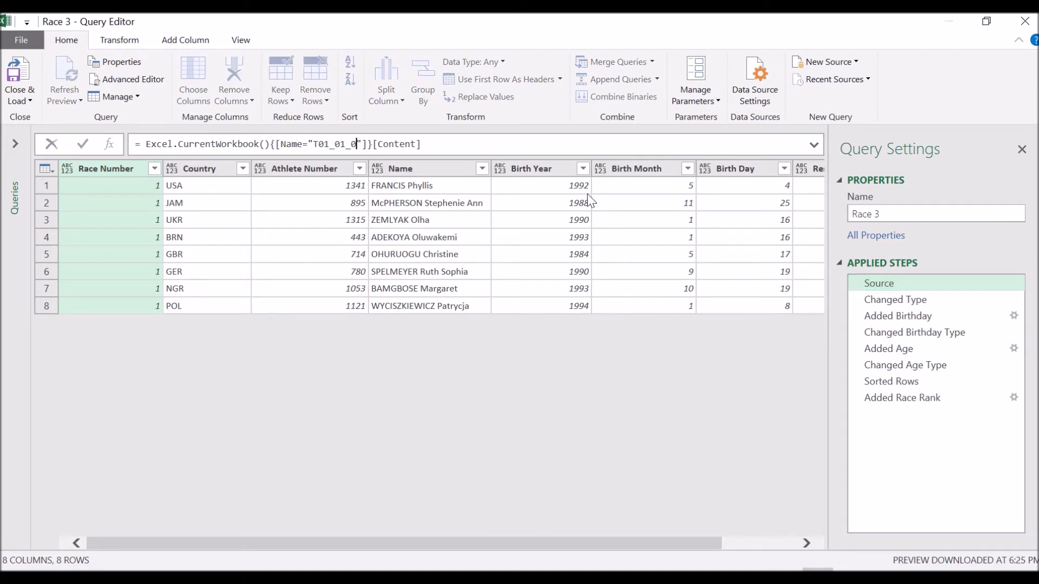
text(3)
key(Return)
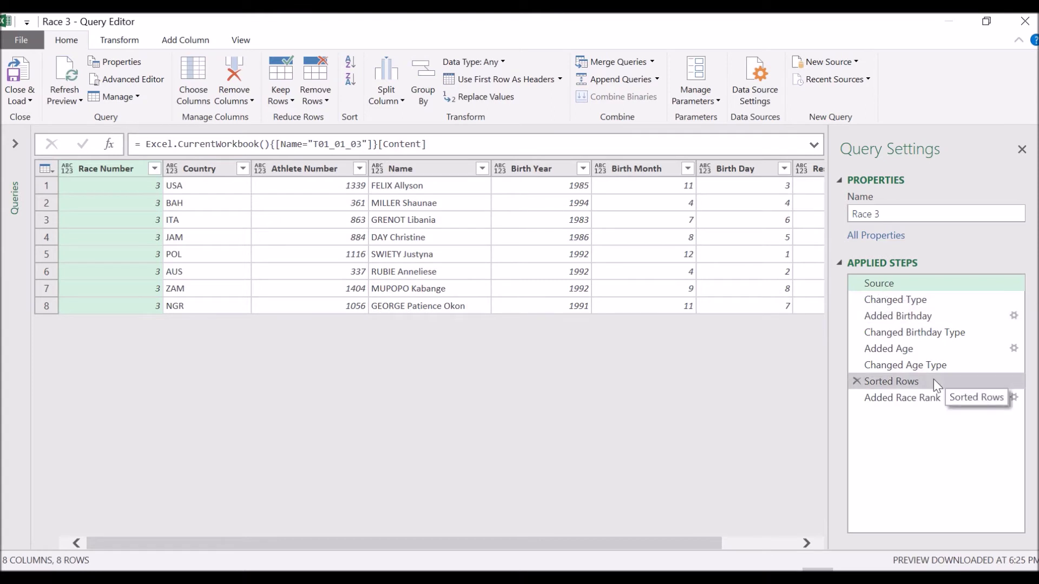
click(925, 402)
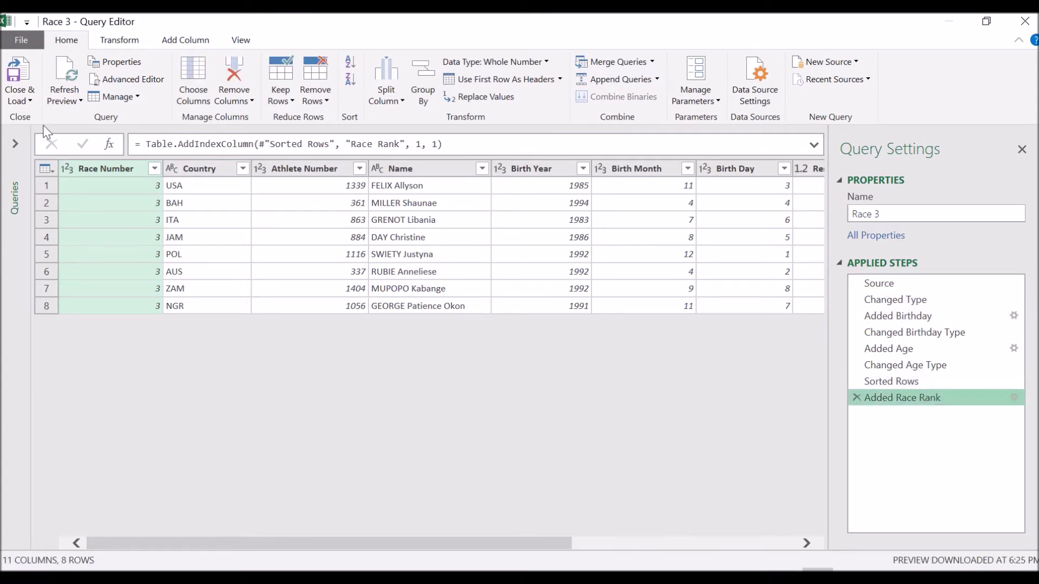
click(15, 80)
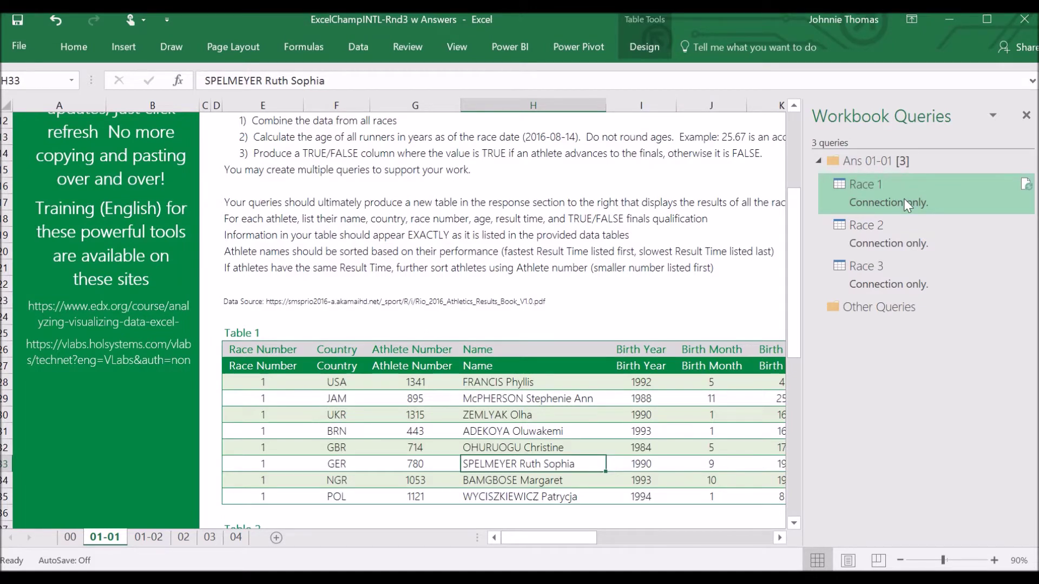
- Start a new Append query set to combine three or more tables
mouse_move(905, 203)
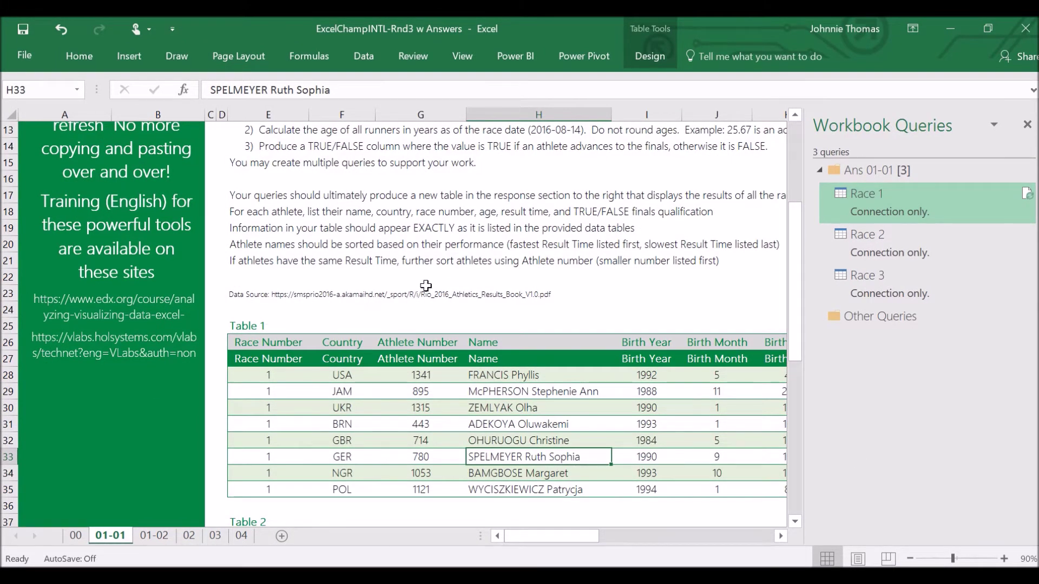
click(794, 114)
click(795, 114)
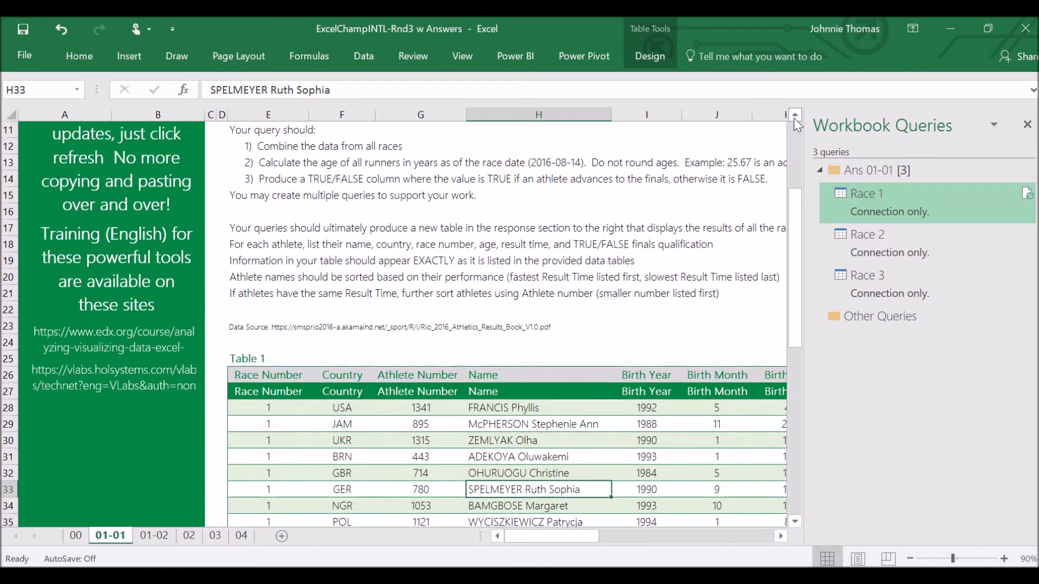
click(795, 115)
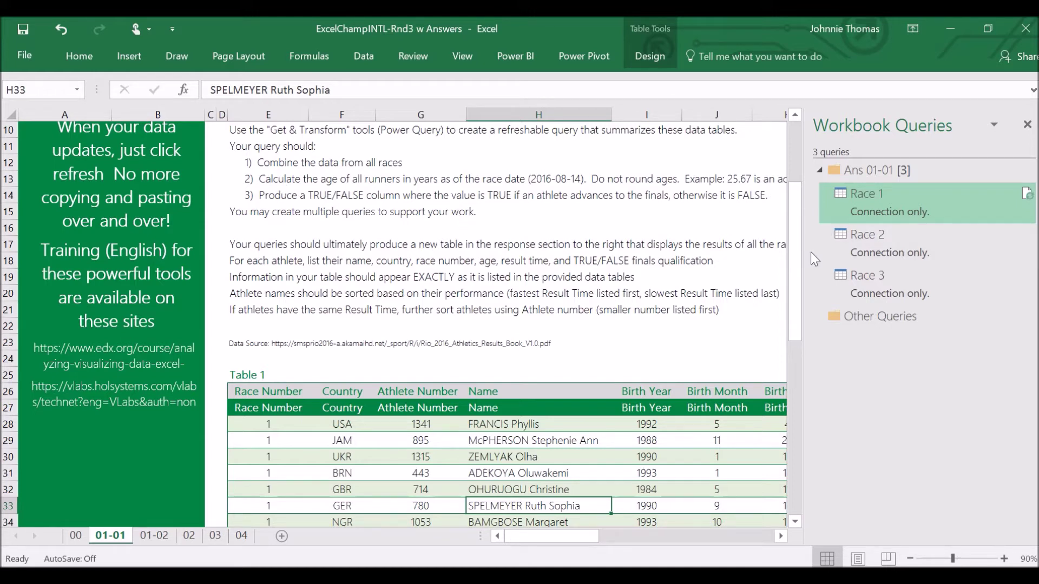
click(364, 56)
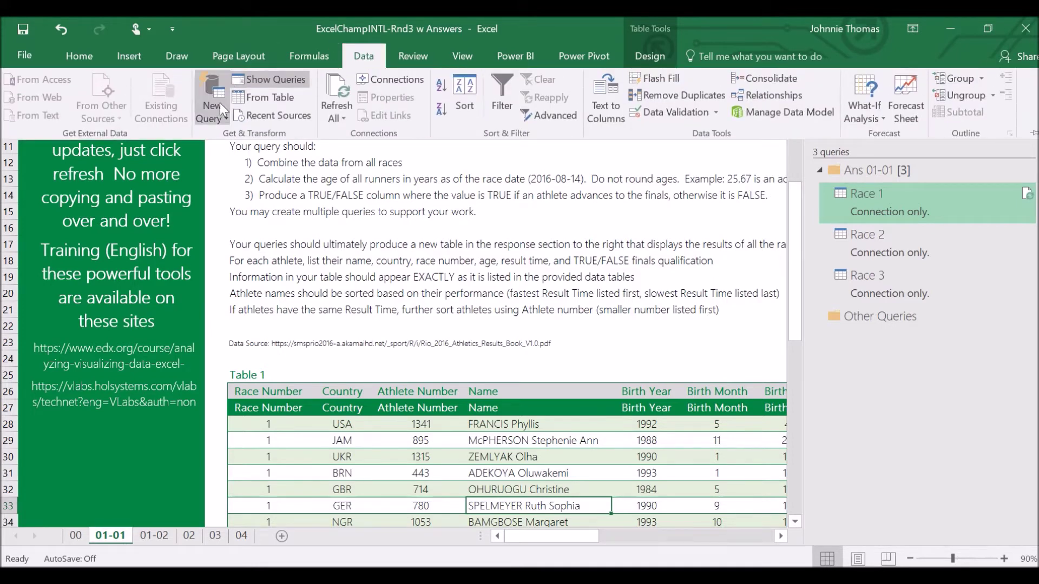
click(219, 117)
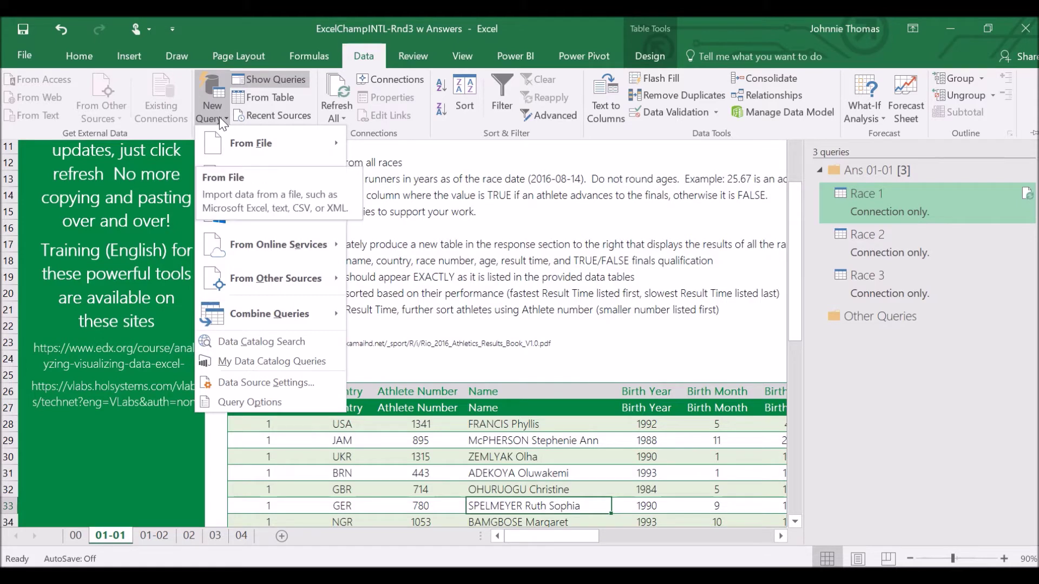
mouse_move(241, 311)
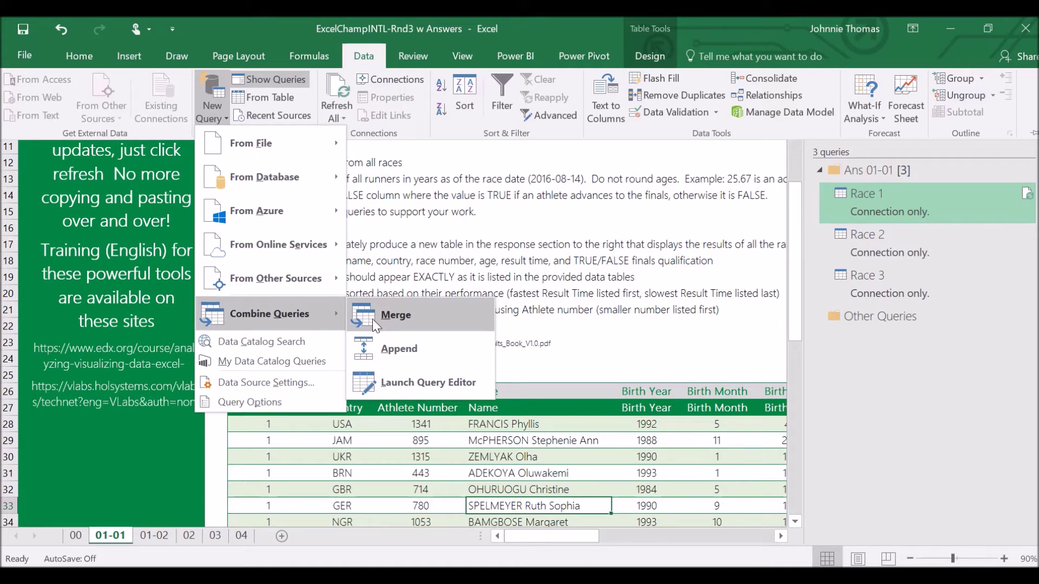
click(368, 357)
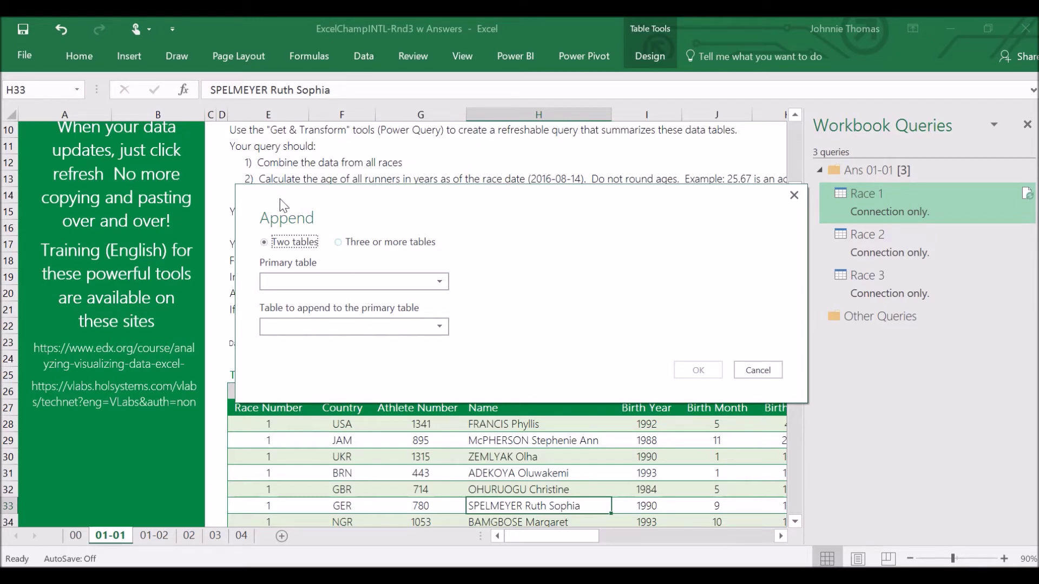
click(341, 242)
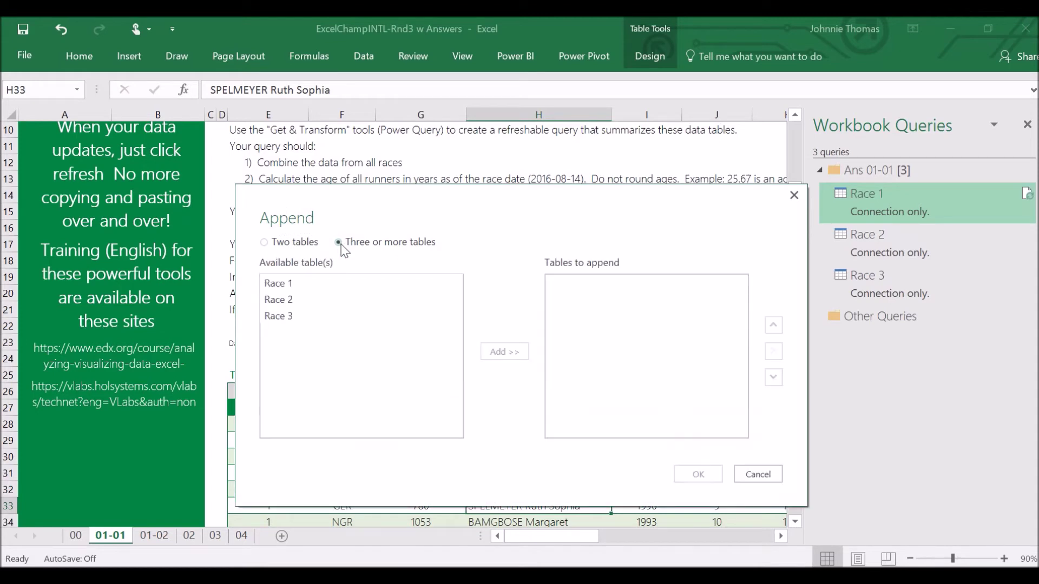
- Add Race 1, Race 2 and Race 3 to the tables to append
click(293, 283)
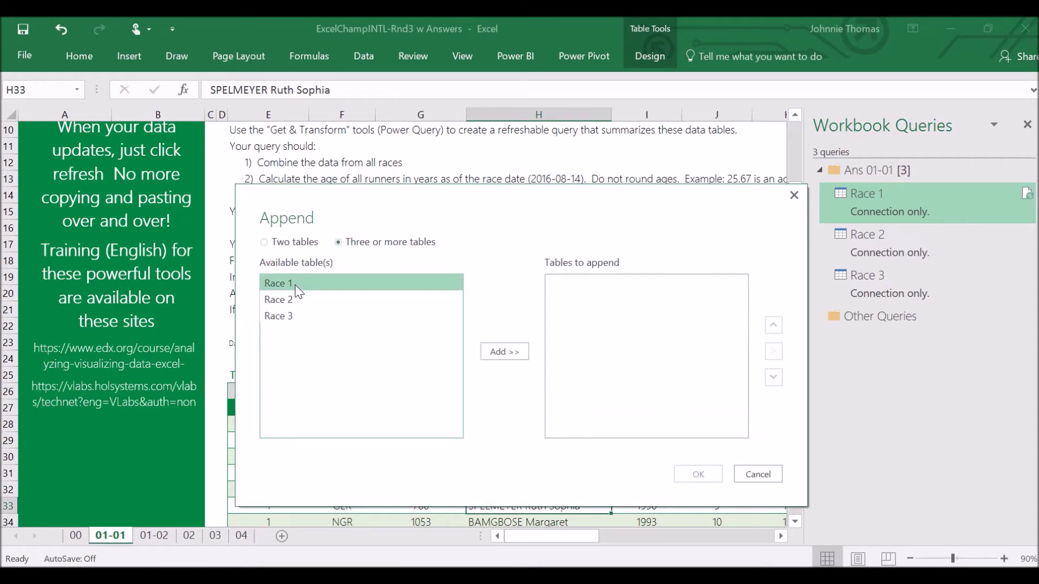
click(504, 350)
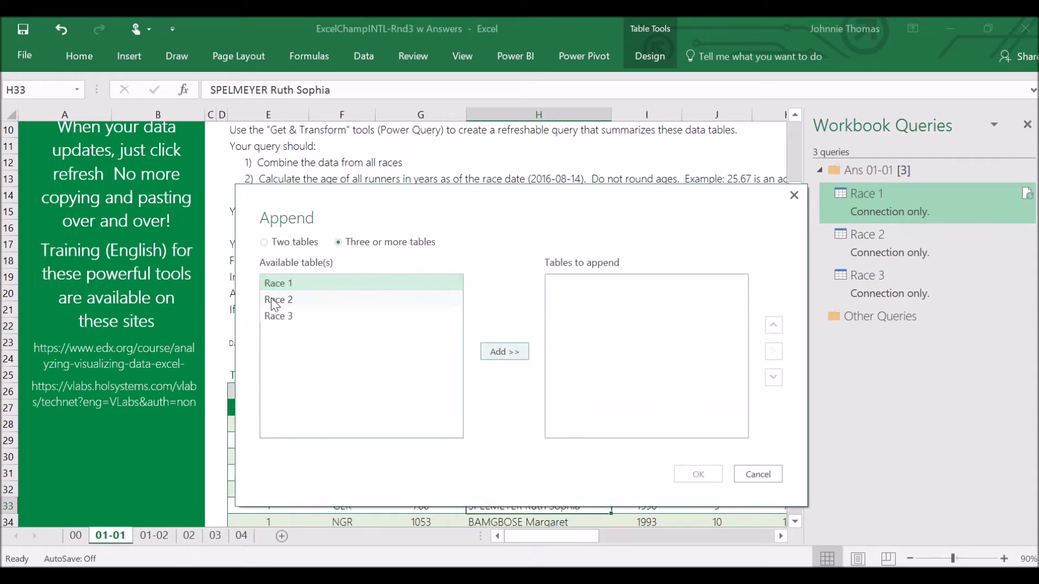
click(498, 358)
click(305, 297)
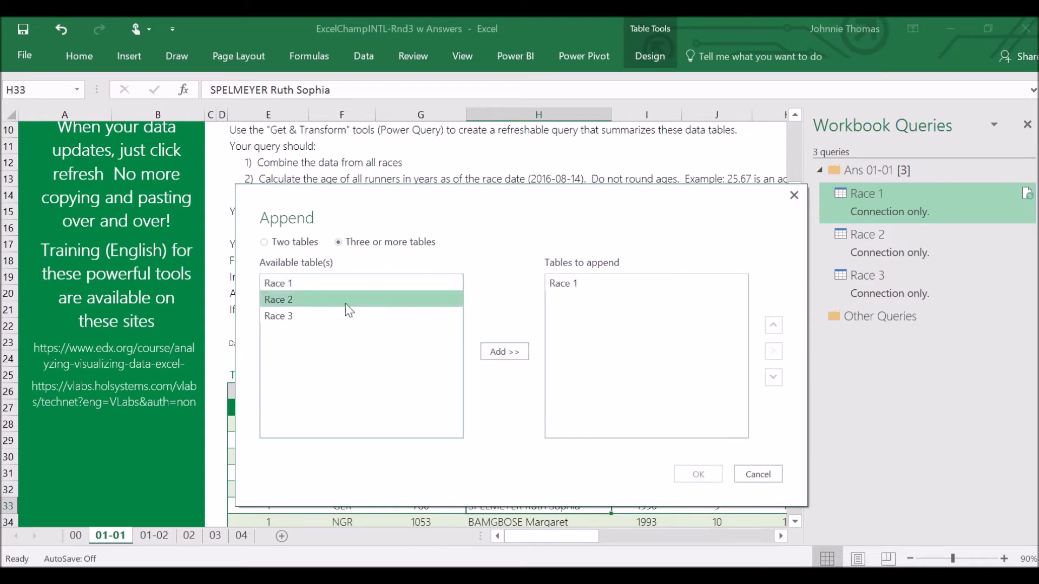
click(487, 353)
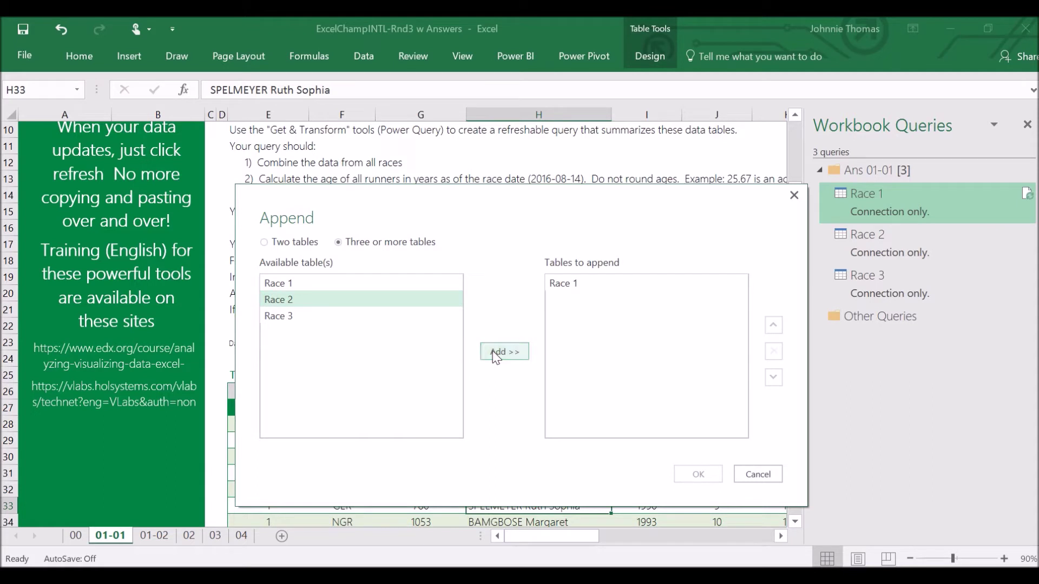
click(495, 353)
click(495, 353)
click(300, 317)
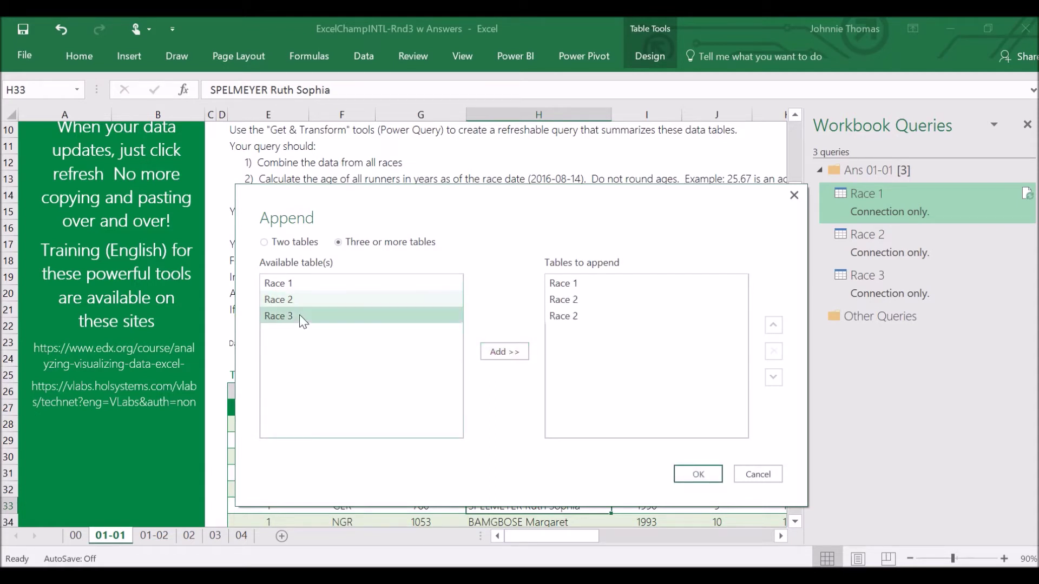
click(492, 355)
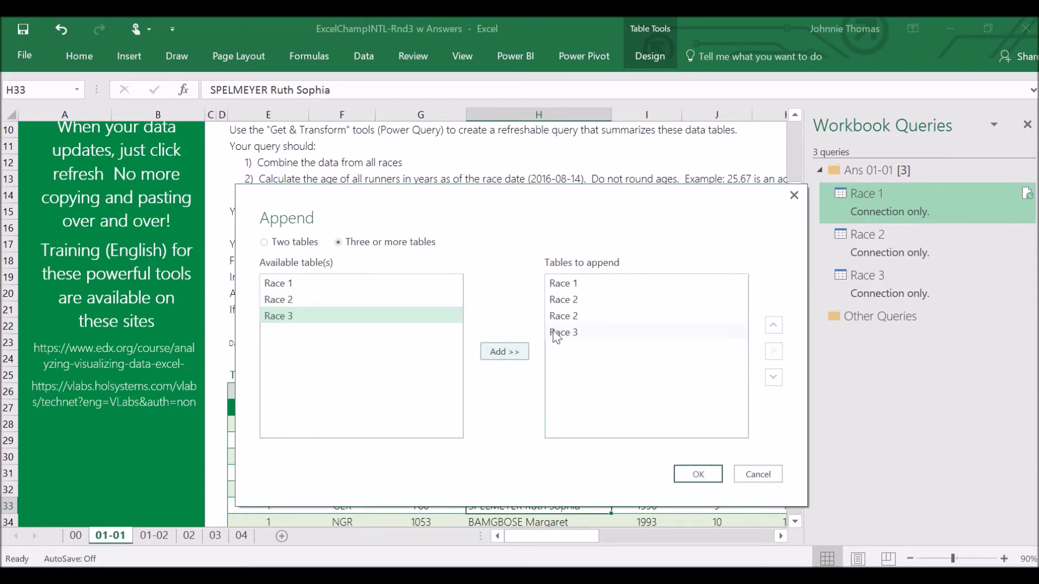
- Remove the duplicate Race 2 entry from the tables to append and create the appended query
click(563, 318)
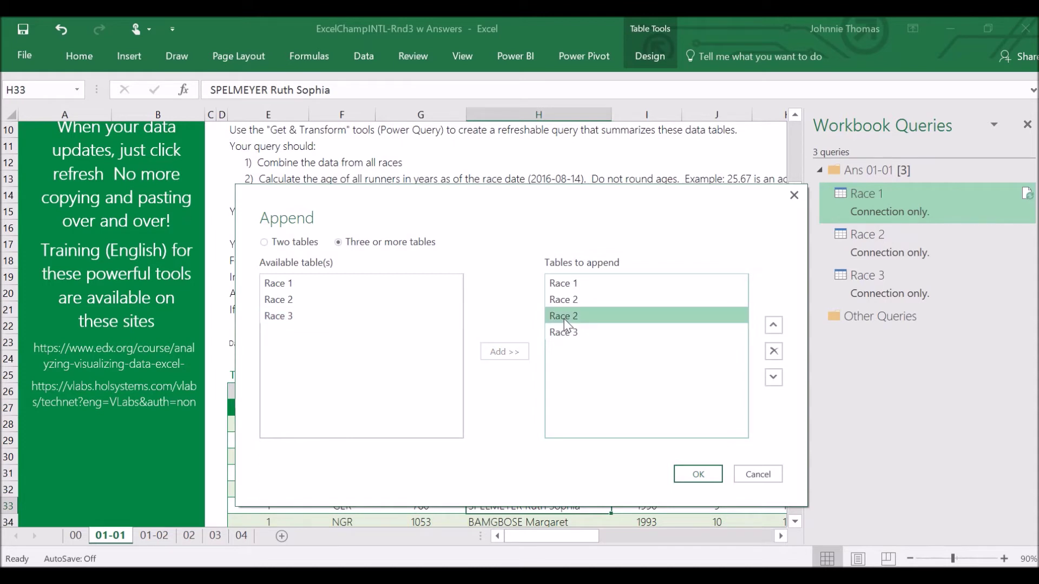
click(774, 353)
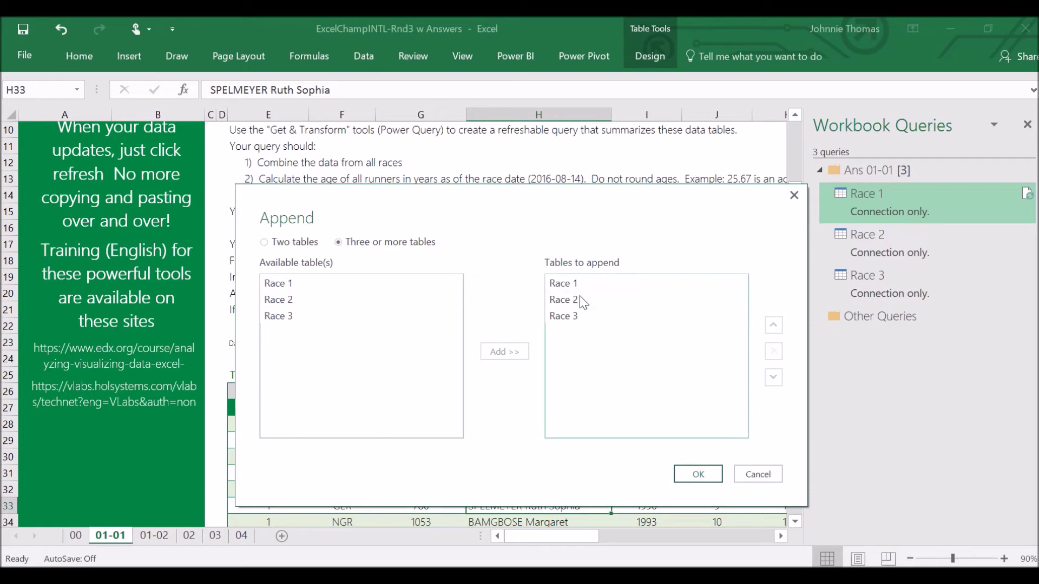
click(698, 475)
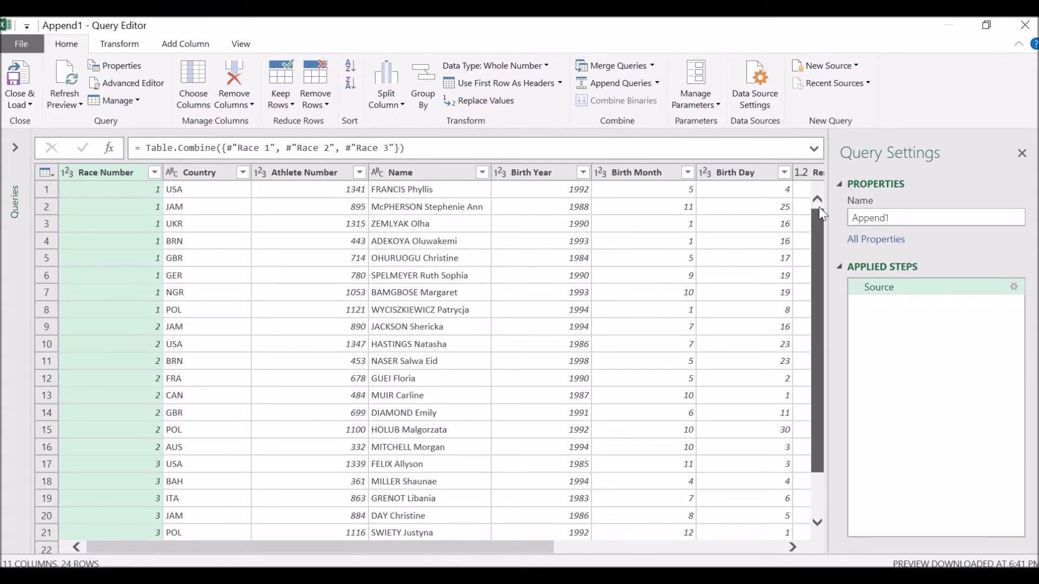
- Check the appended rows and columns through Race Rank, and rename the query as Combined Races
scroll(817, 227, down, 2)
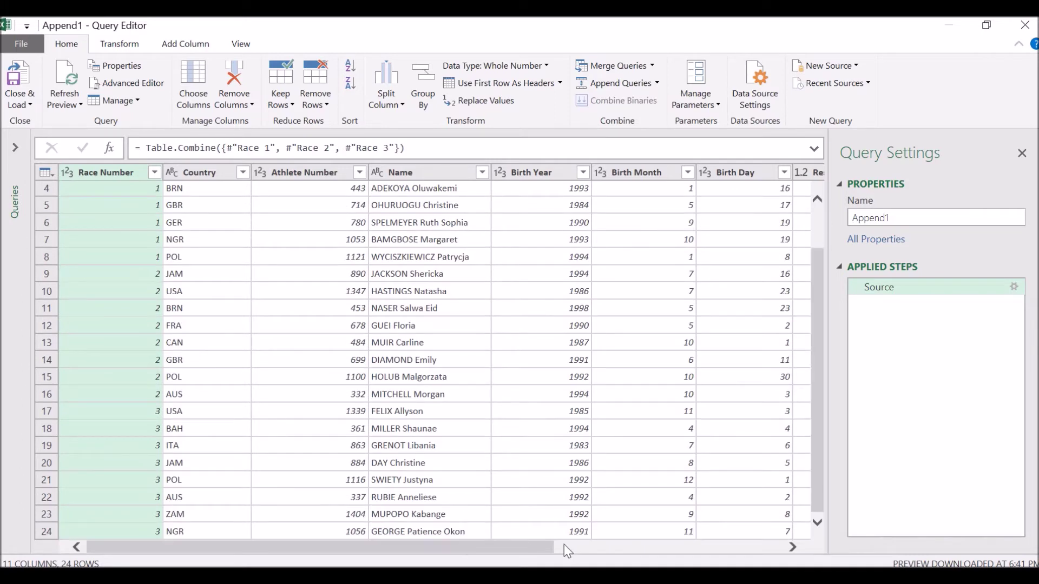
drag(514, 544, 761, 551)
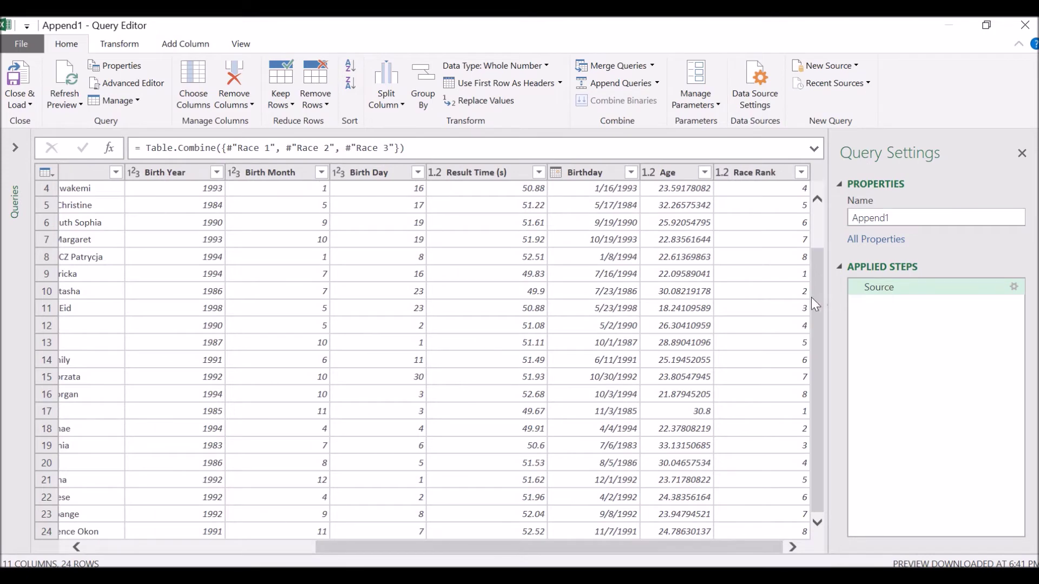
scroll(813, 297, up, 1)
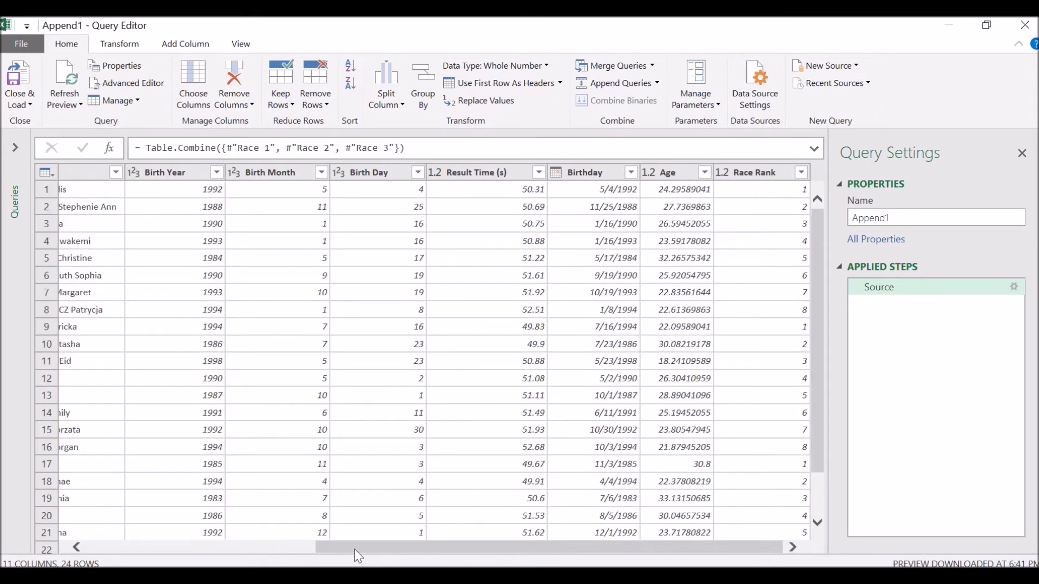
drag(355, 550, 125, 549)
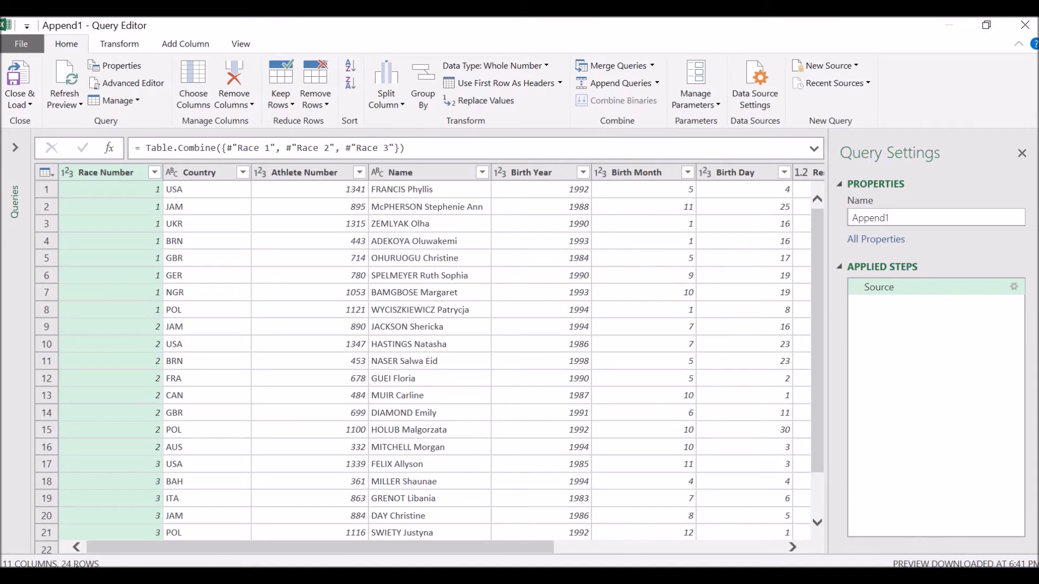
click(898, 218)
key(BackSpace)
key(BackSpace)
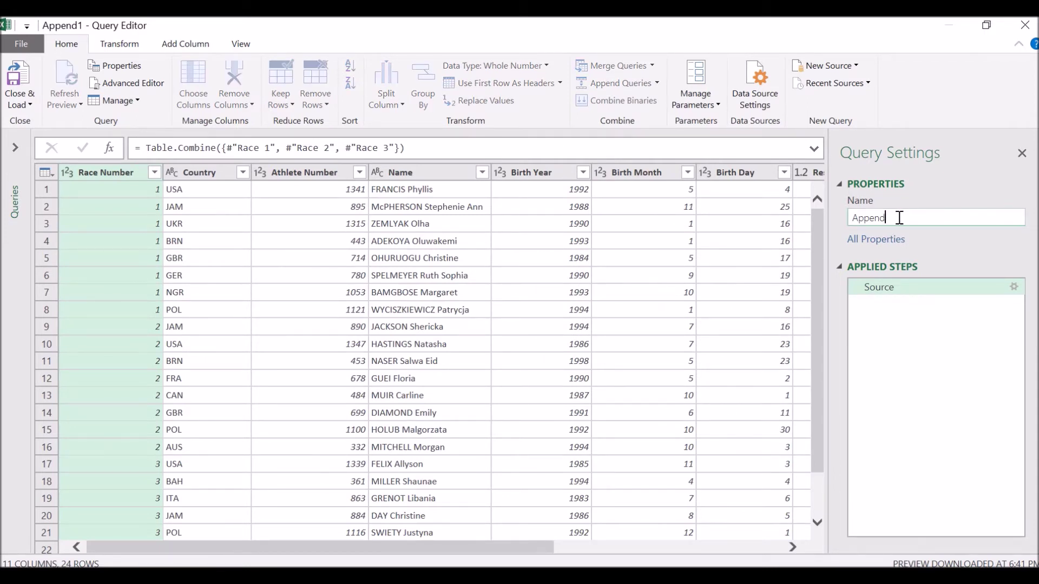
key(BackSpace)
key(BackSpace)
key(BackSpace)
key(BackSpace)
key(BackSpace)
text(Combined Races)
click(15, 105)
click(32, 138)
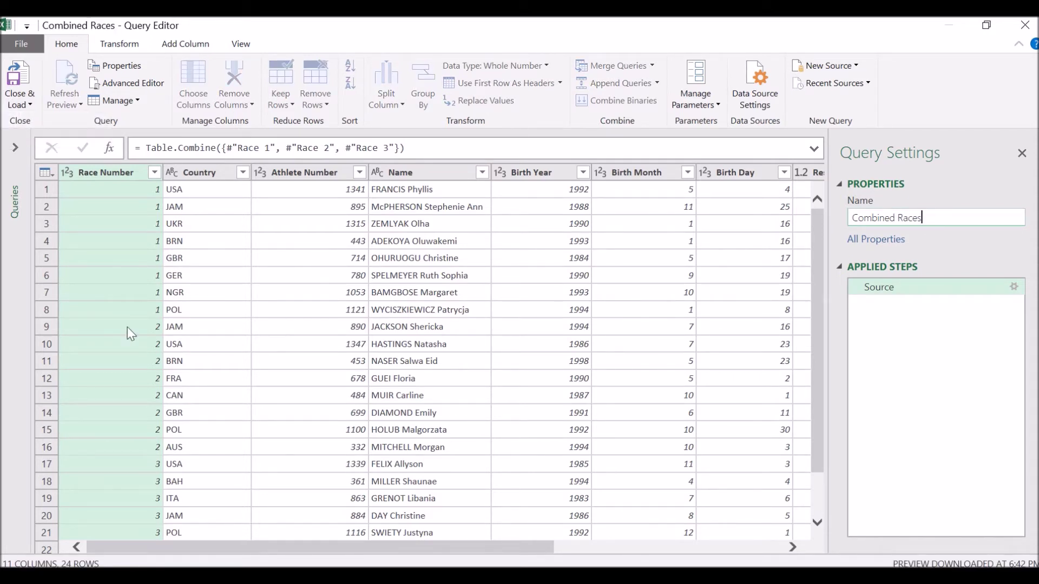
- Close the query editor and load Combined Races with Only Create Connection
click(21, 102)
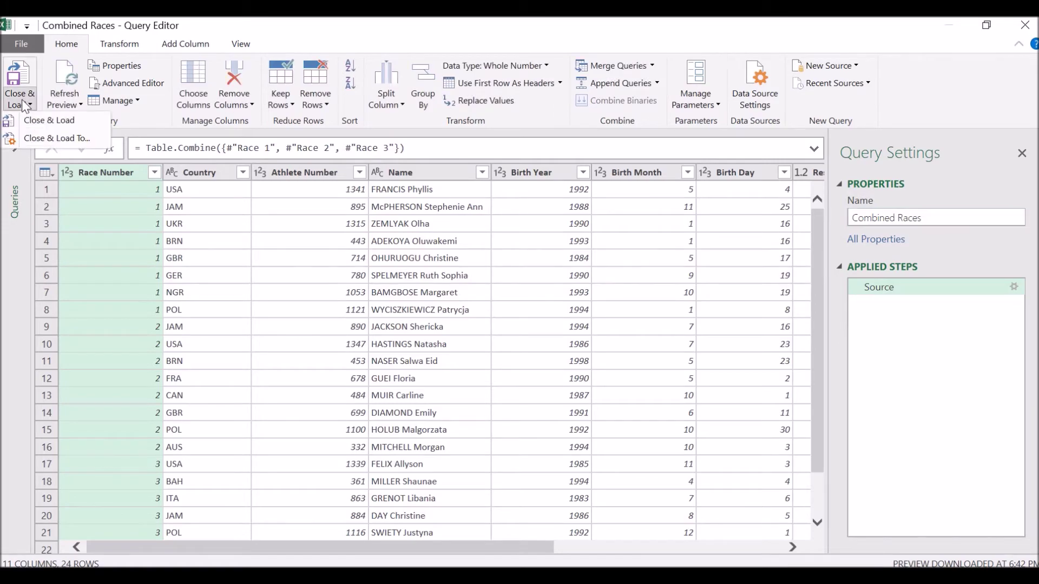
click(33, 138)
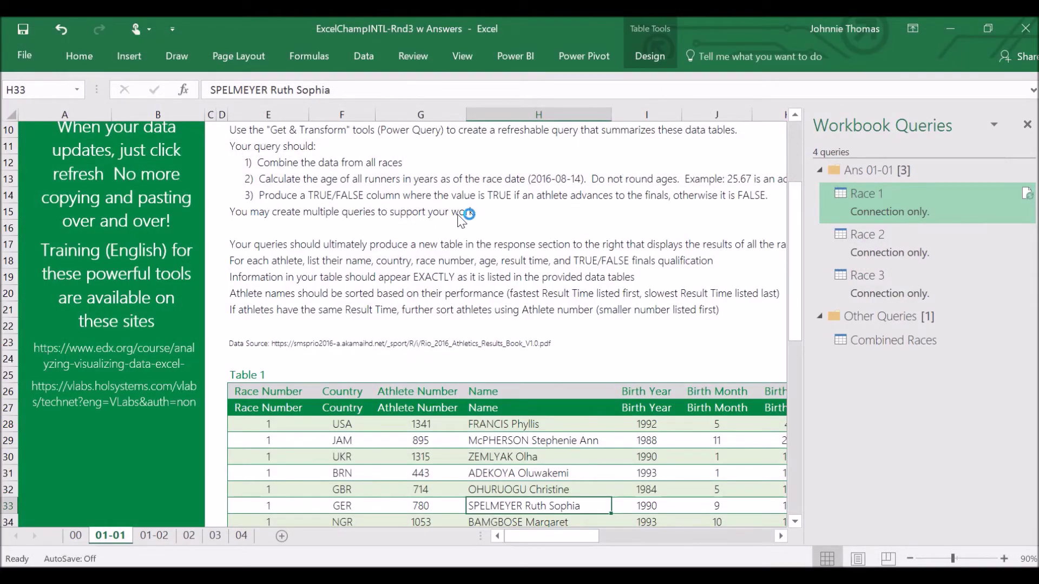
click(424, 233)
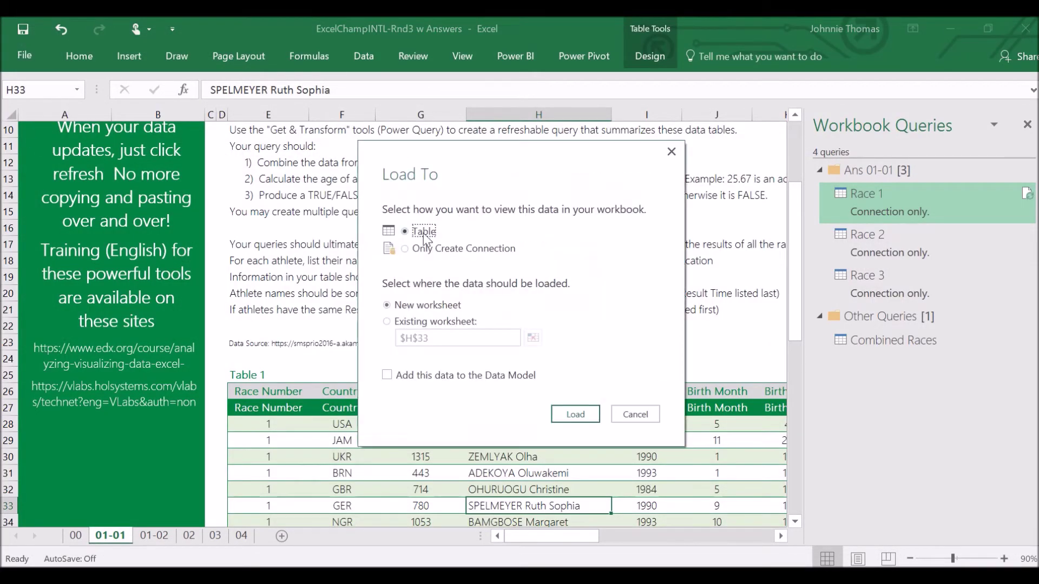
click(425, 249)
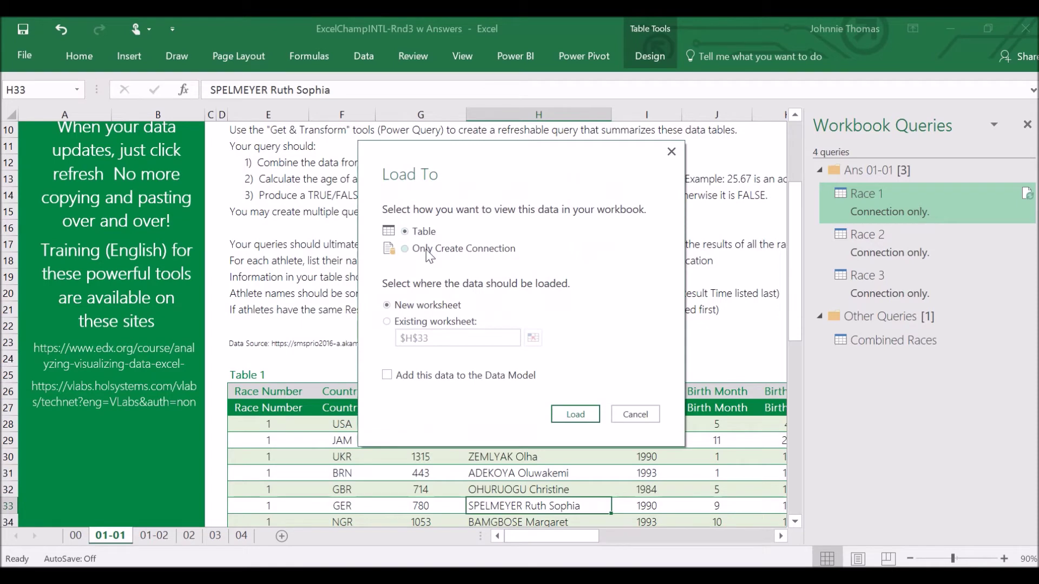
click(579, 411)
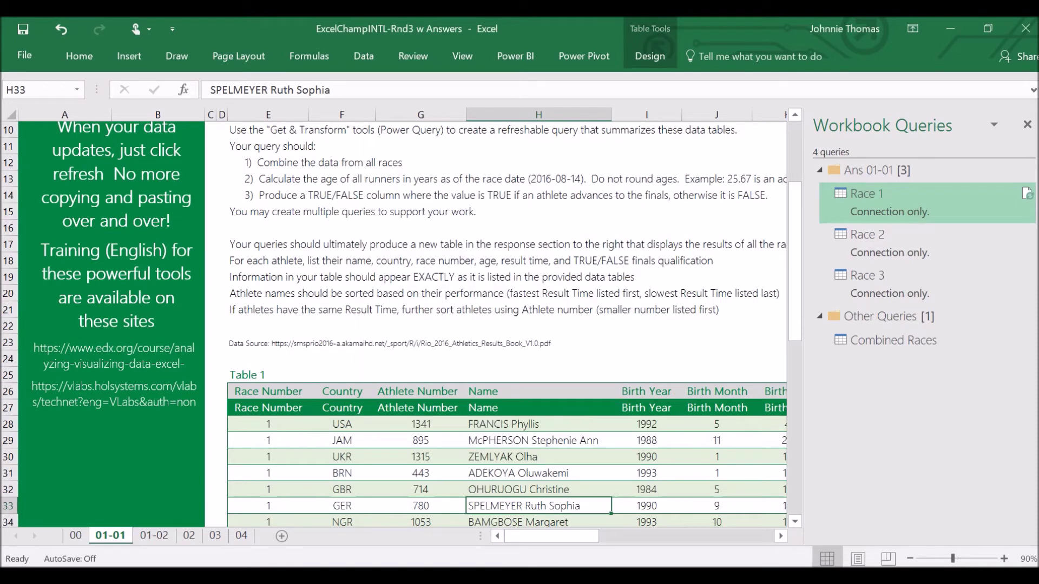
- Move the Combined Races query to the Ans 01-01 group
right_click(916, 345)
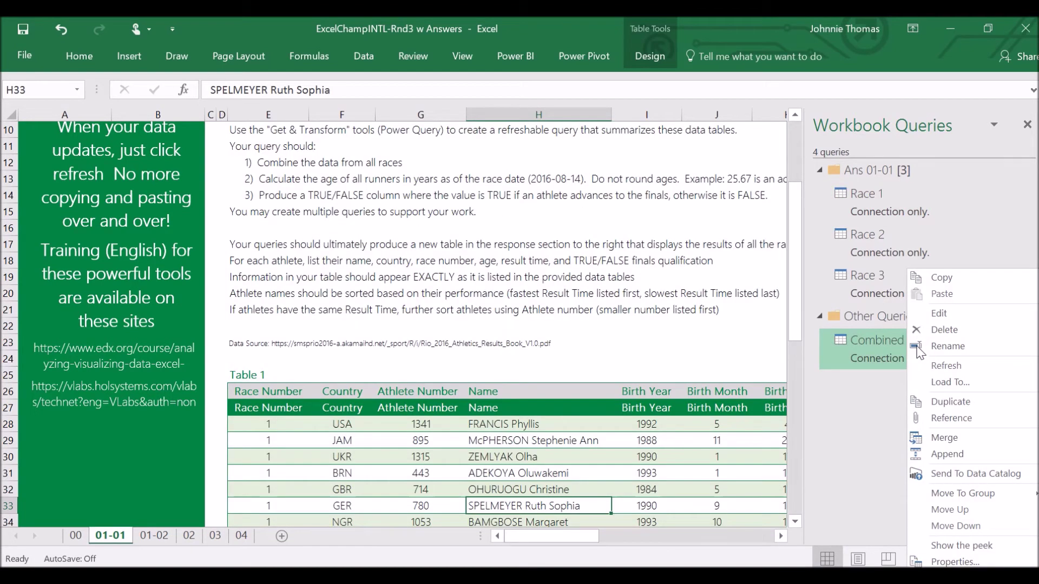
mouse_move(946, 496)
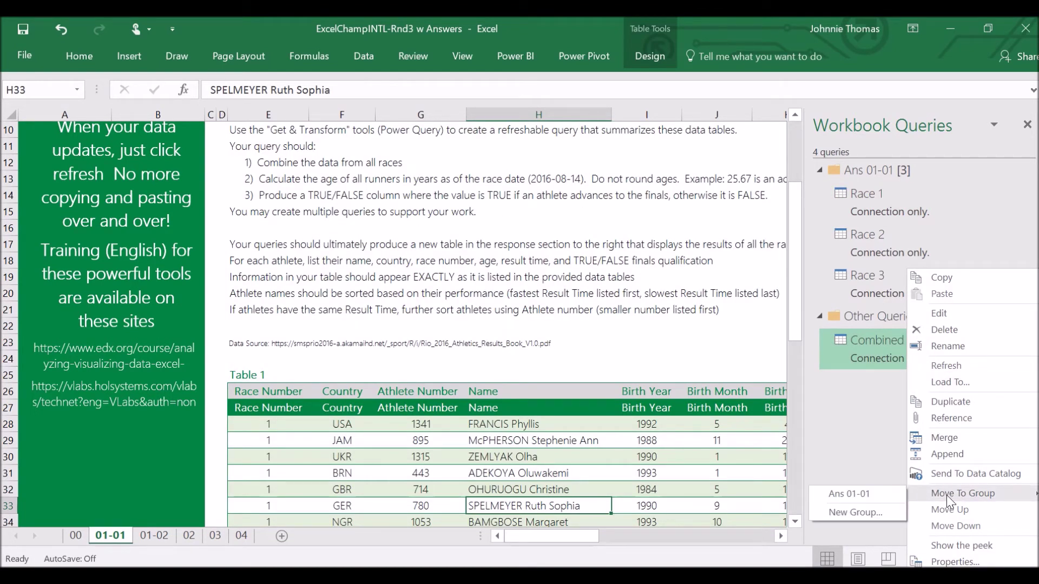
click(887, 492)
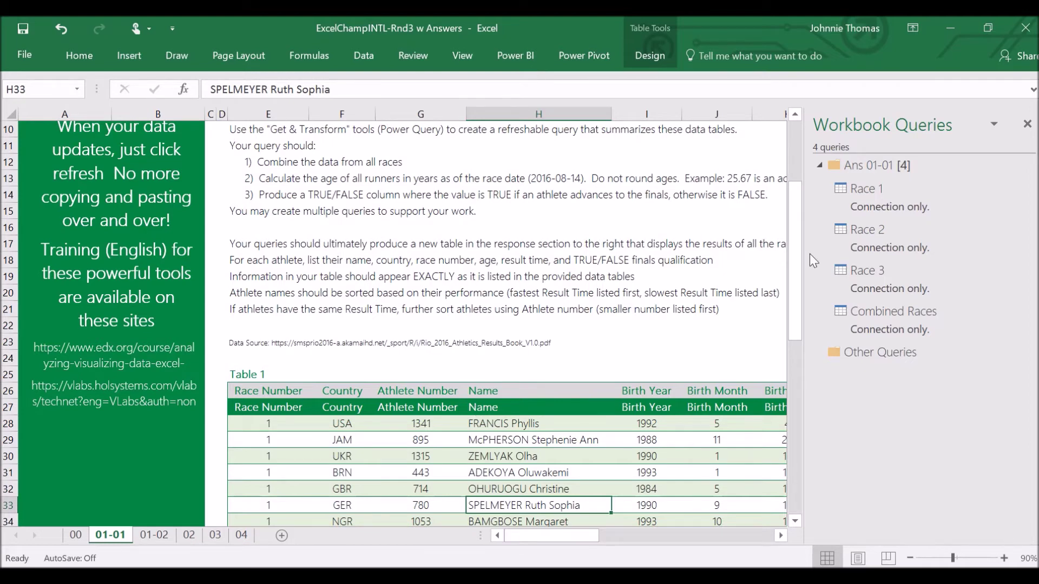
- Review the finals qualification rules at the start of the sheet, and create a reference query from Combined Races
drag(795, 279, 787, 185)
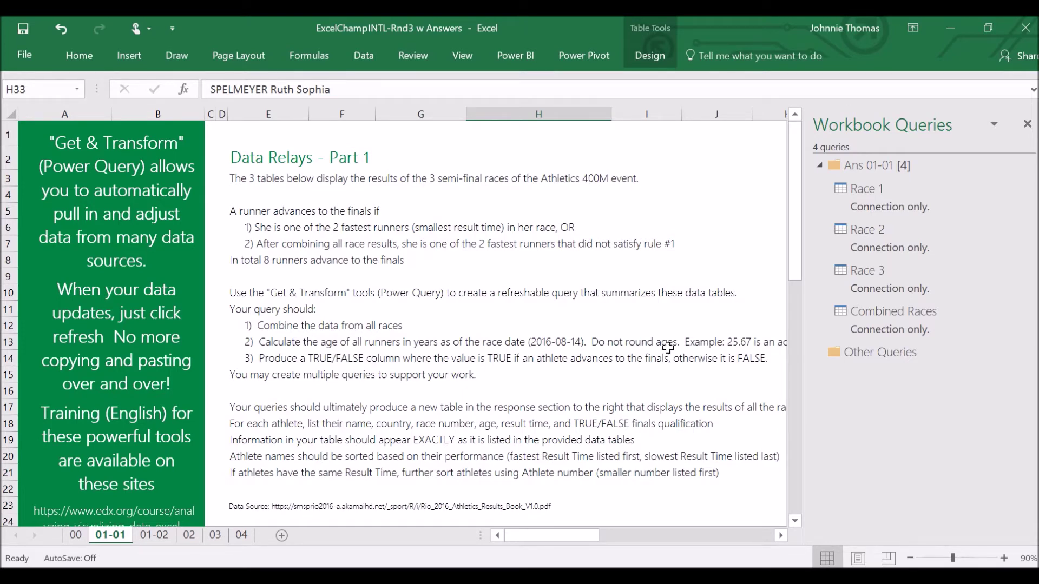
mouse_move(925, 331)
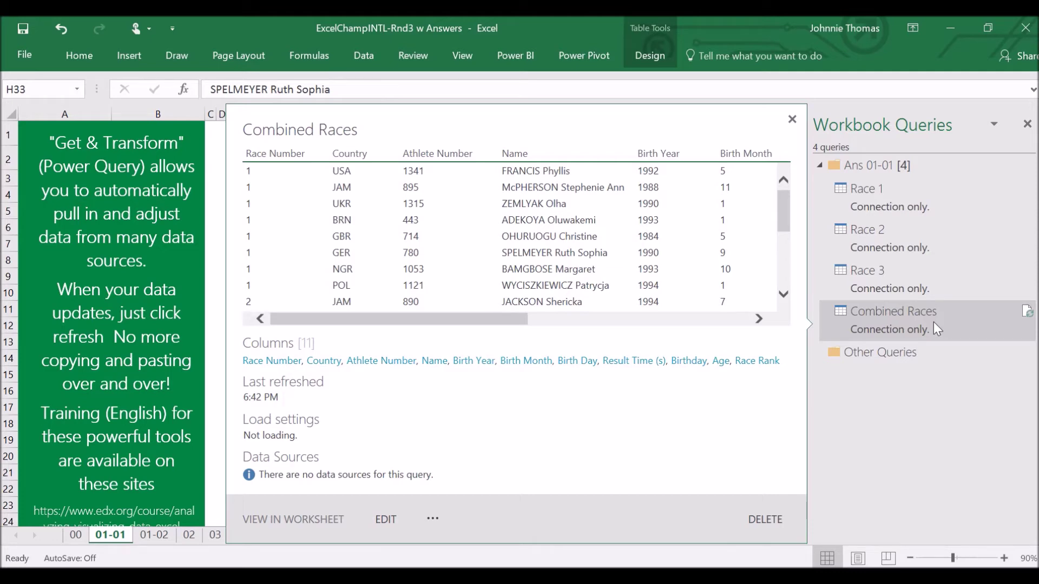
right_click(936, 326)
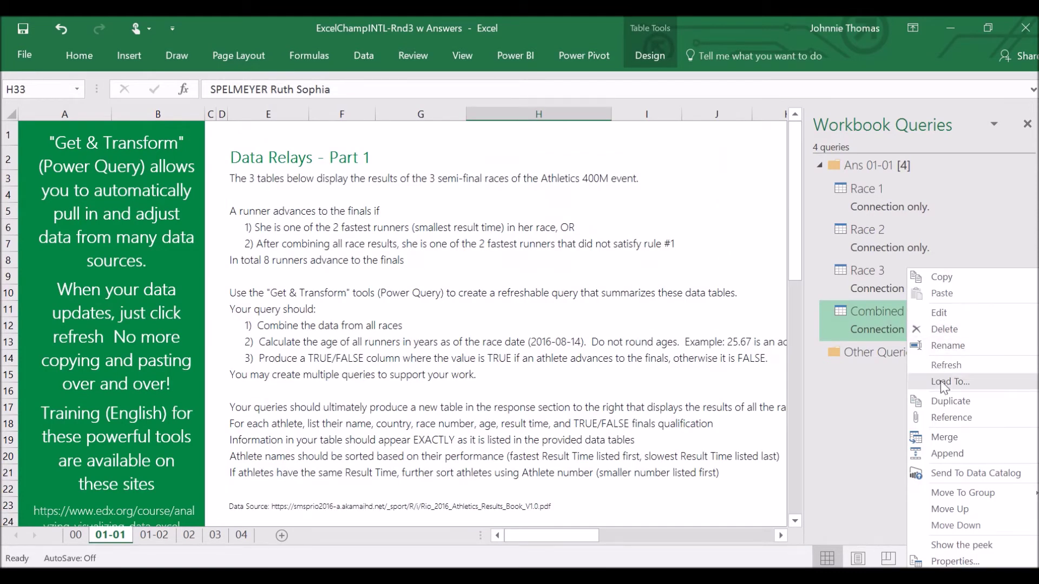
click(936, 418)
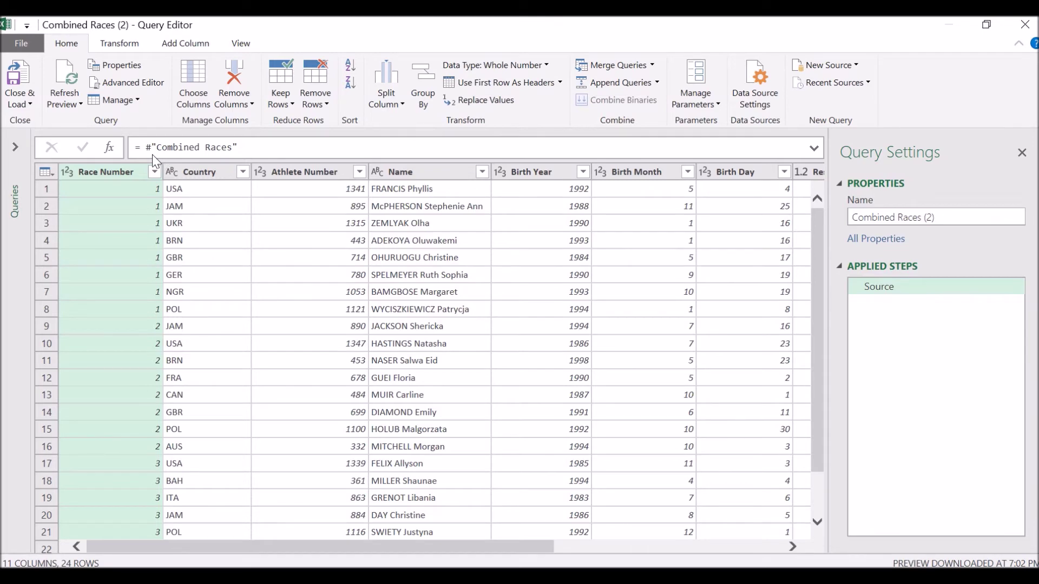
- Show the list of queries and change the reference query's source formula to = #"Race 1"
click(12, 147)
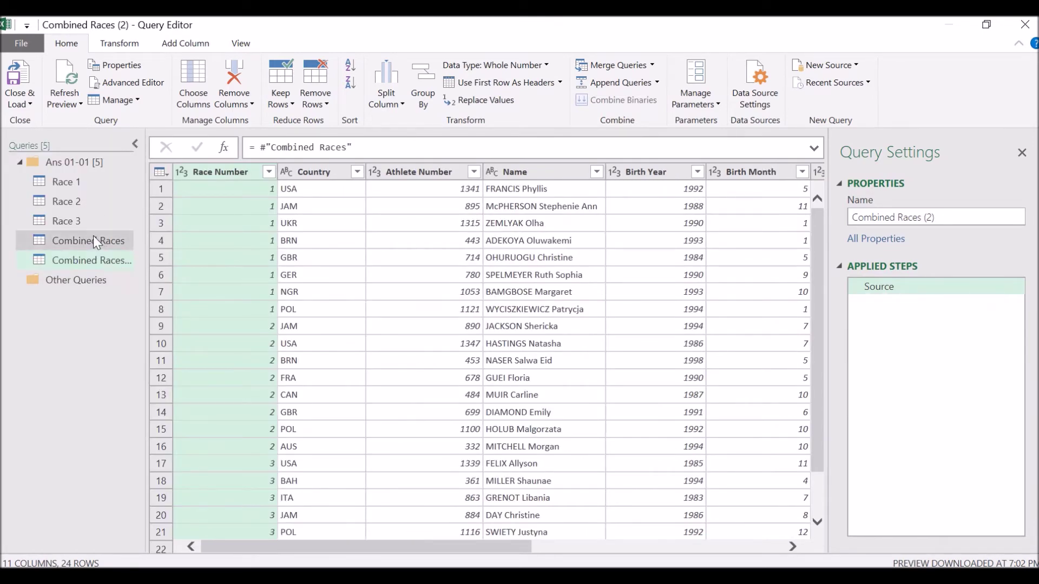
click(348, 147)
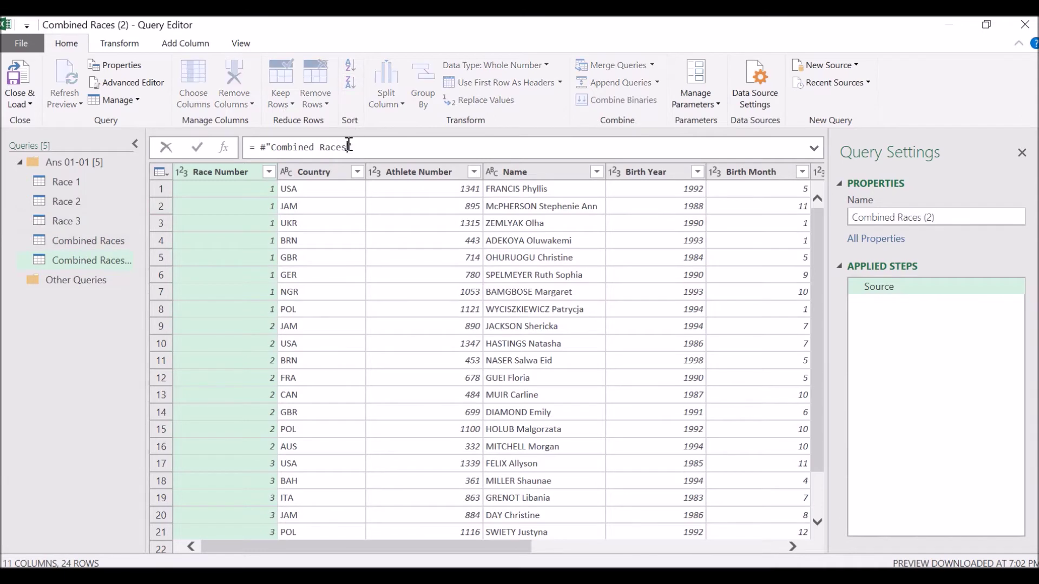
key(ctrl+shift+Left)
key(ctrl+shift+Left)
text(Race 1)
key(Return)
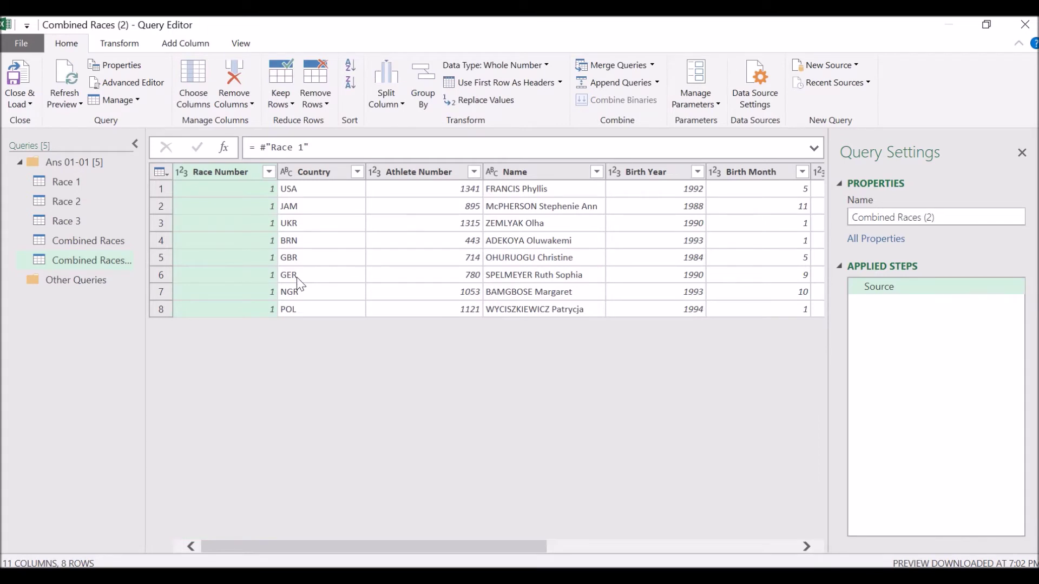
- Point the reference query's source formula back to = #"Combined Races"
click(309, 145)
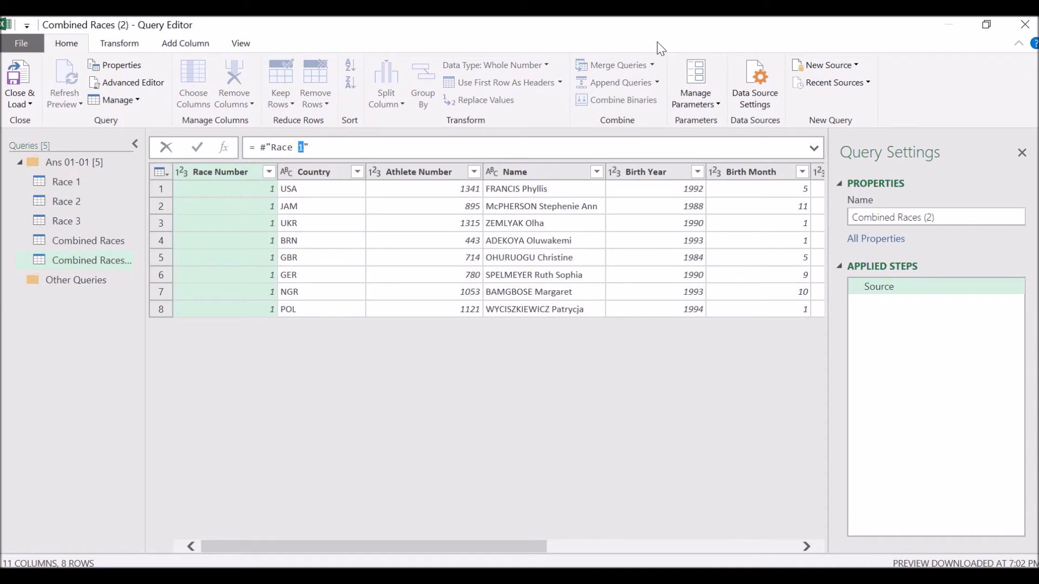
key(ctrl+shift+Left)
key(ctrl+shift+Left)
text(Combined Races)
key(Return)
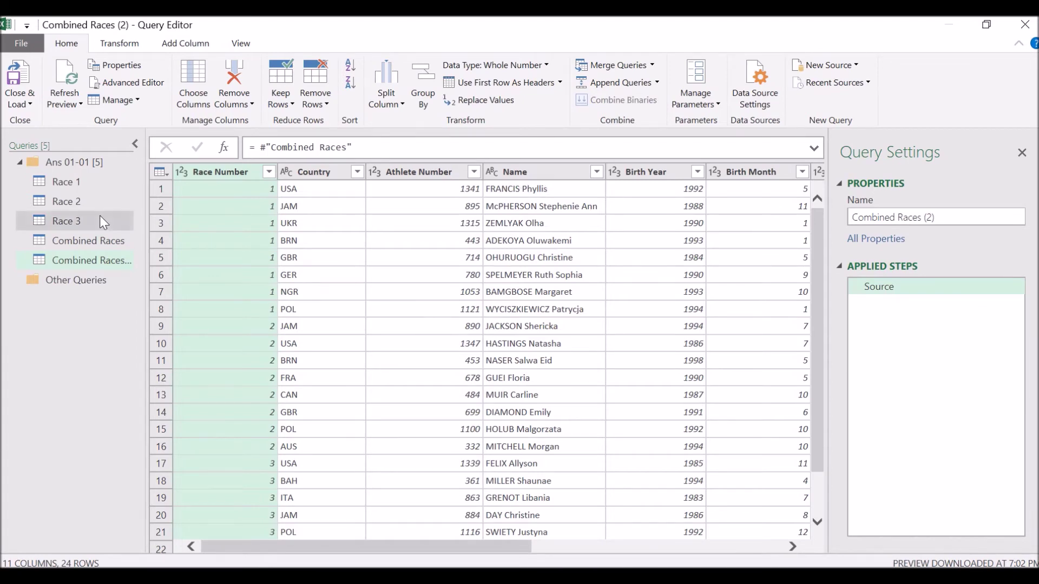
- Compare the source formula of Combined Races with that of its reference query, and collapse the query list
click(96, 240)
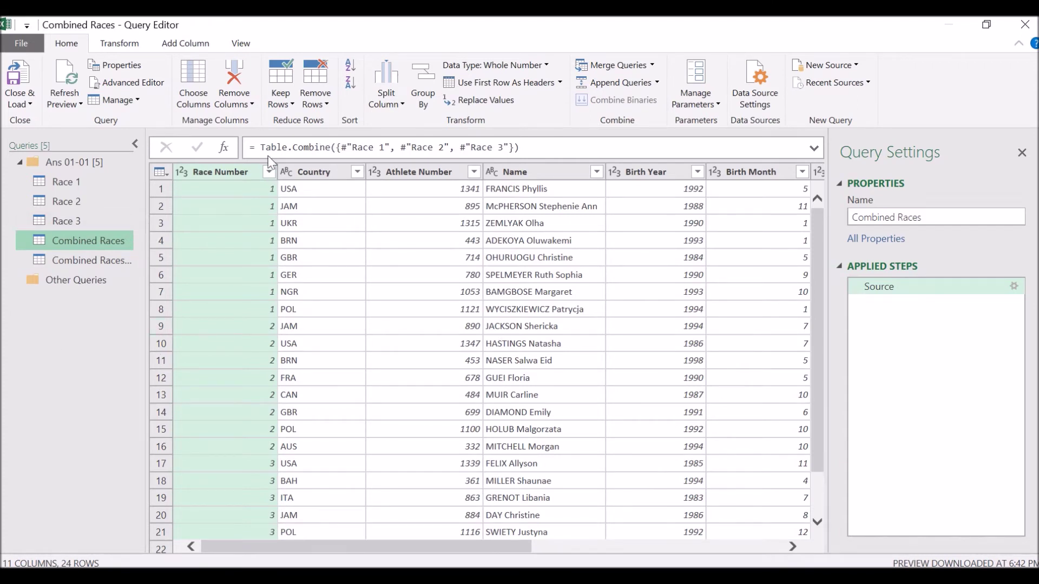
click(86, 261)
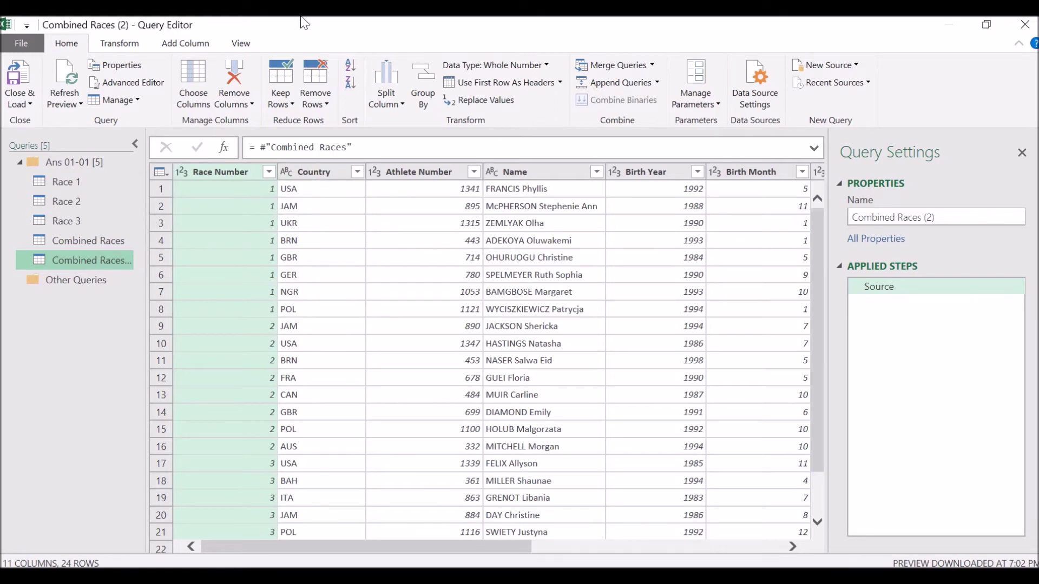
click(136, 143)
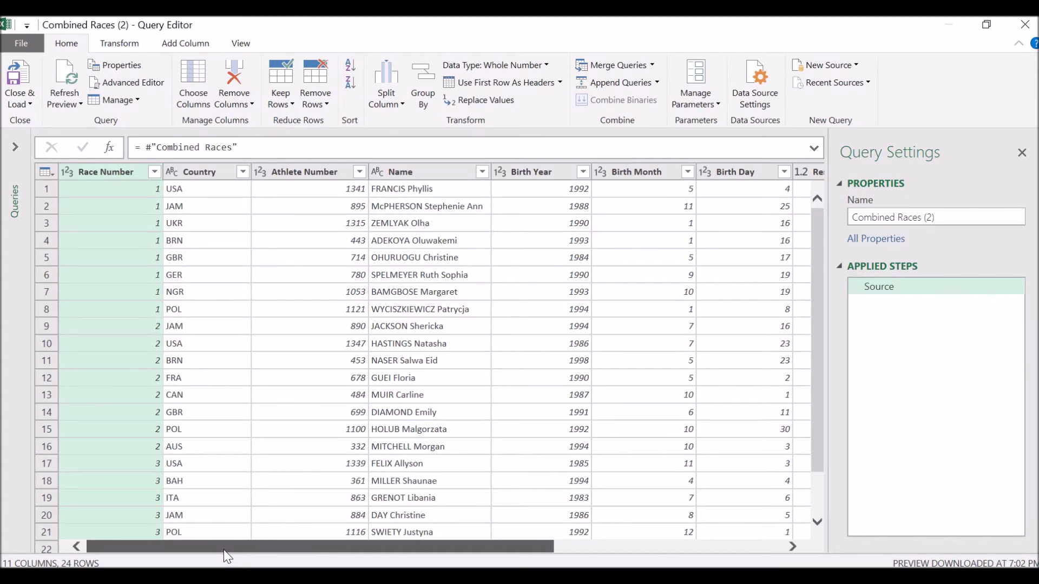
- Filter the Race Rank column of Combined Races (2) to keep only ranks 1 and 2
drag(222, 550, 451, 550)
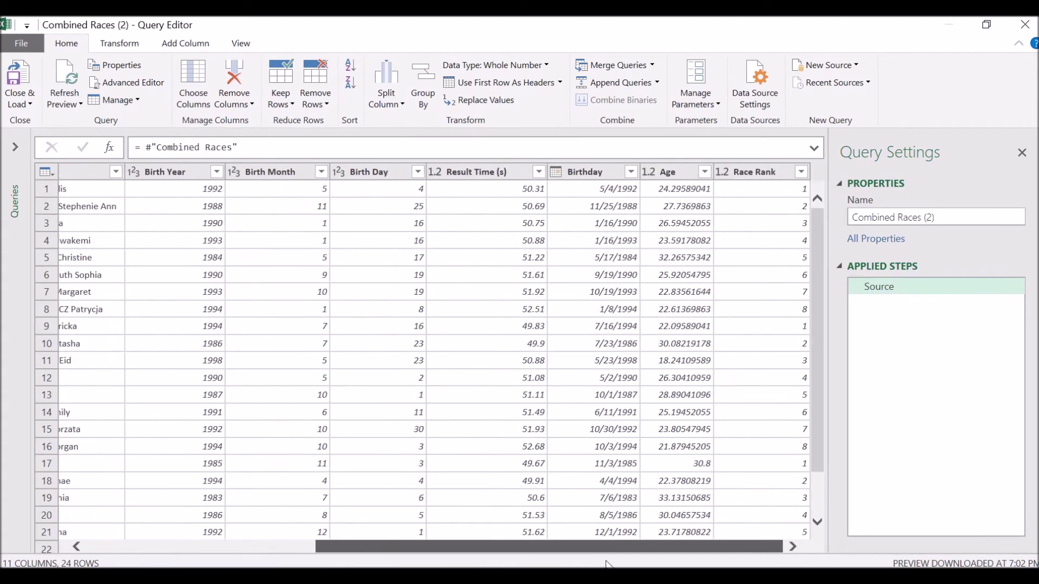
drag(634, 566, 649, 519)
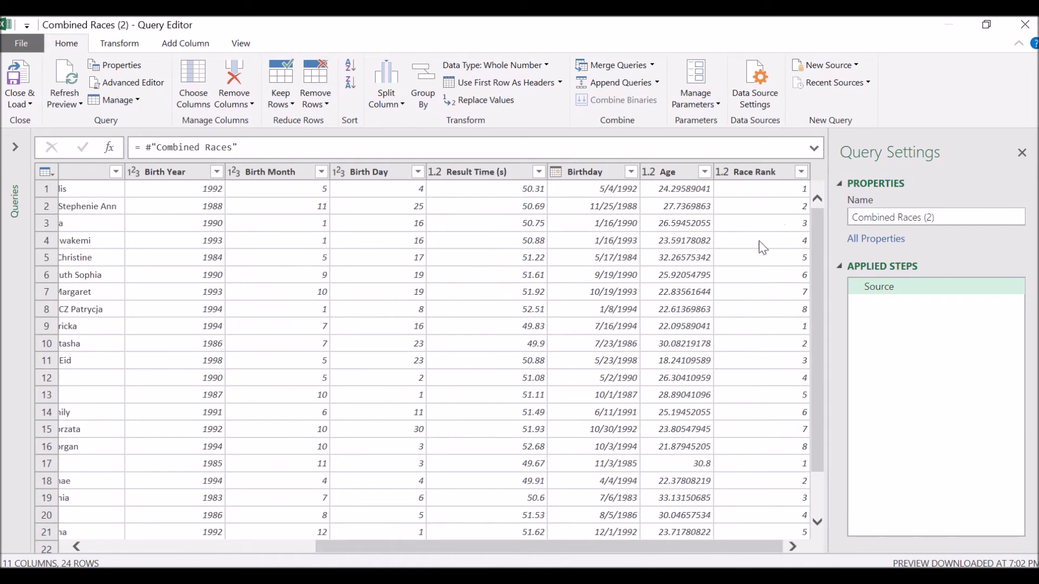
click(801, 172)
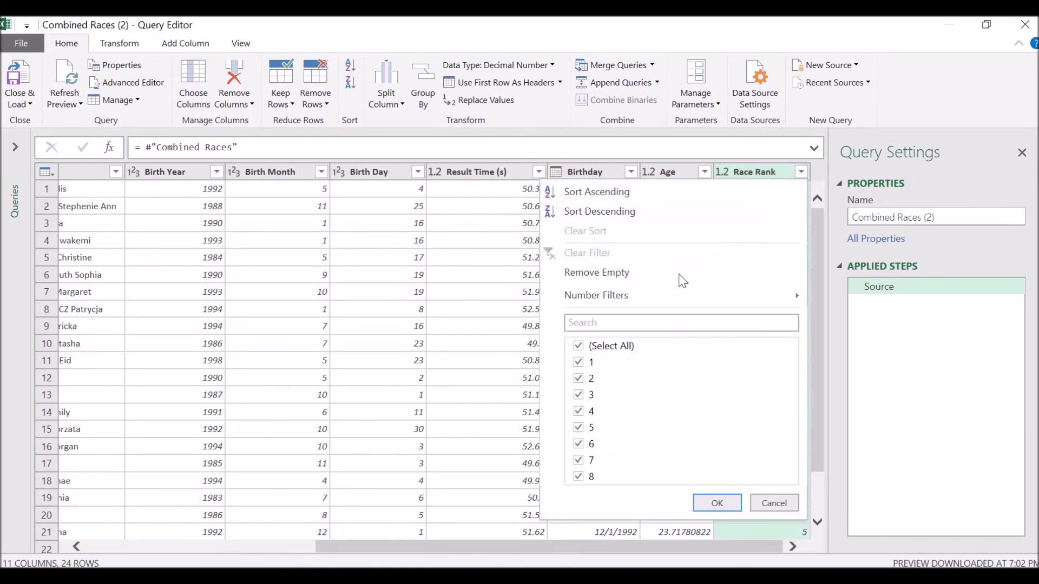
click(578, 346)
click(578, 362)
click(578, 378)
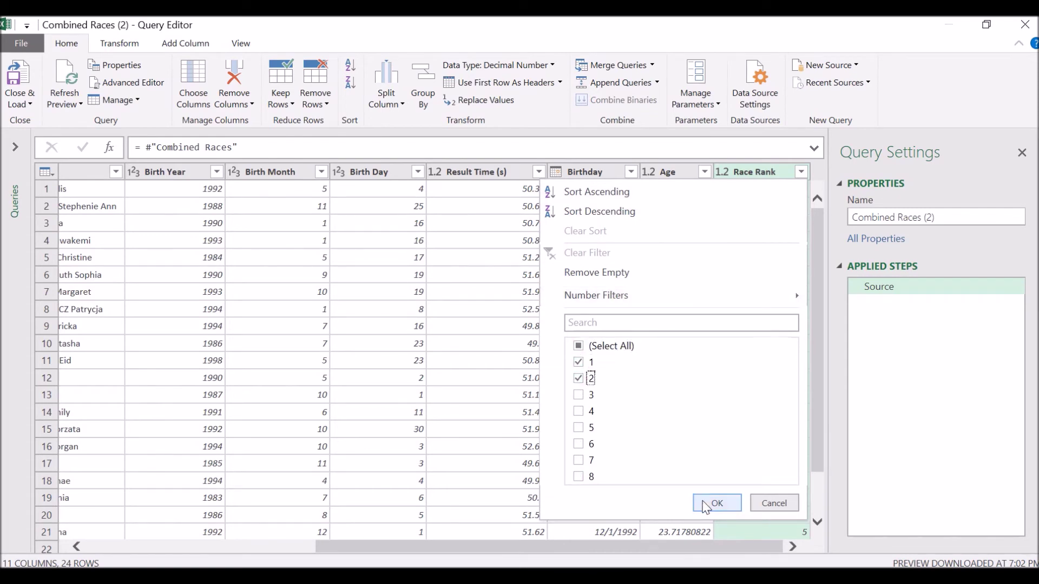
click(706, 505)
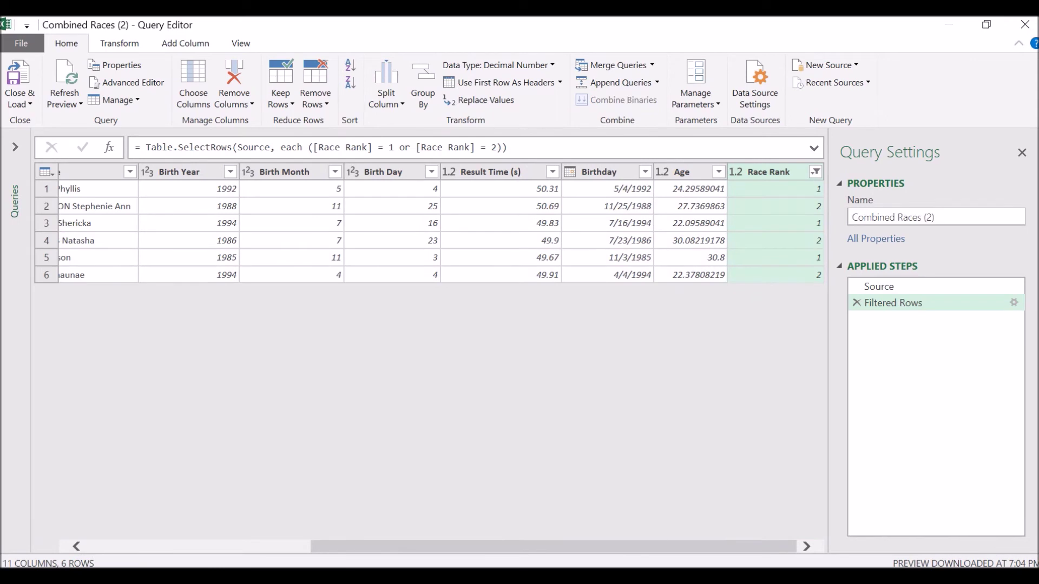
- Add a custom column named Finalist with the formula =true to the filtered rows
drag(632, 547, 407, 536)
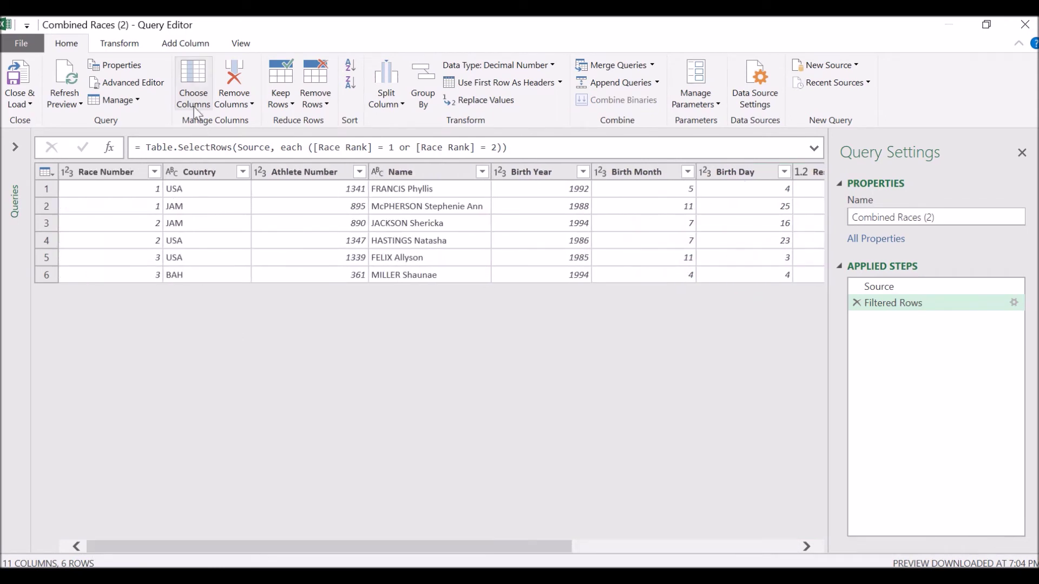
click(173, 44)
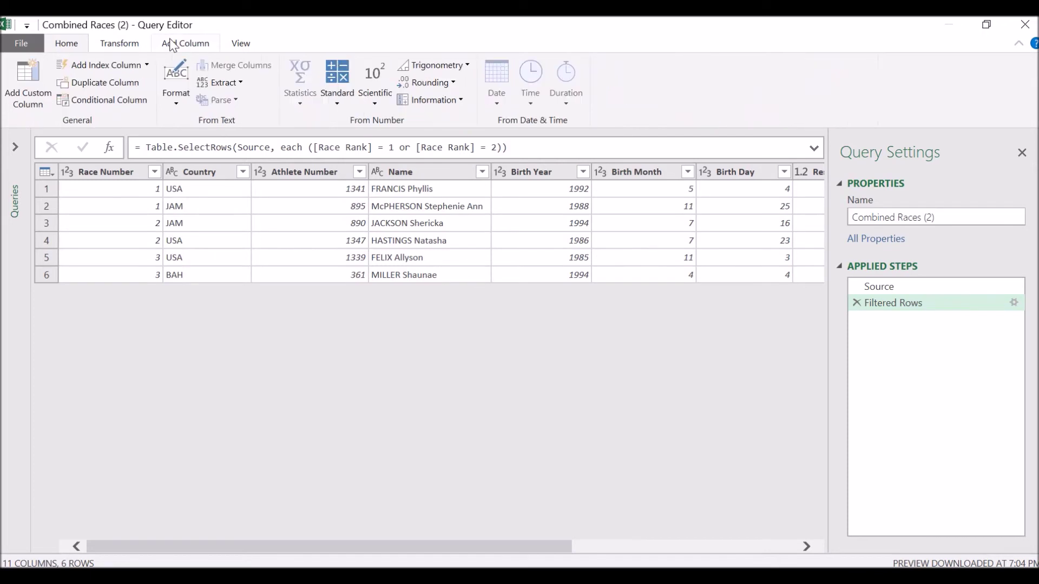
click(30, 84)
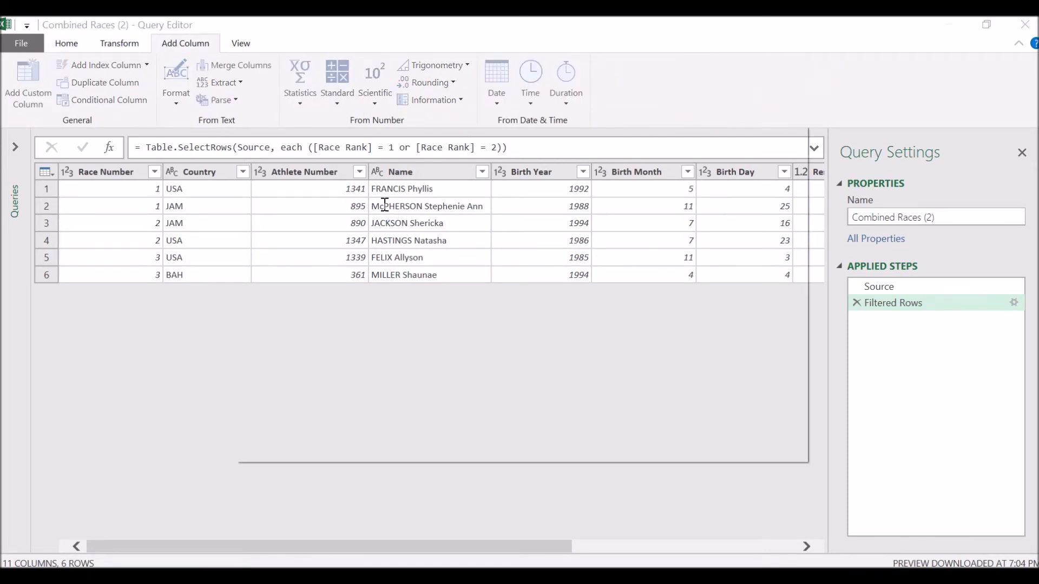
click(377, 200)
key(BackSpace)
key(BackSpace)
key(BackSpace)
key(BackSpace)
key(BackSpace)
key(BackSpace)
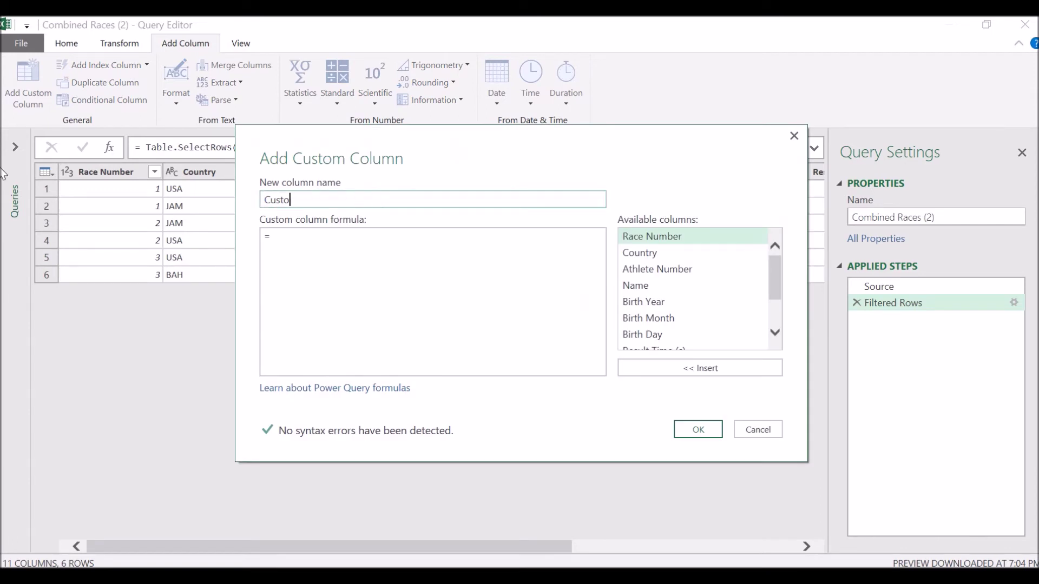
text(Finalist)
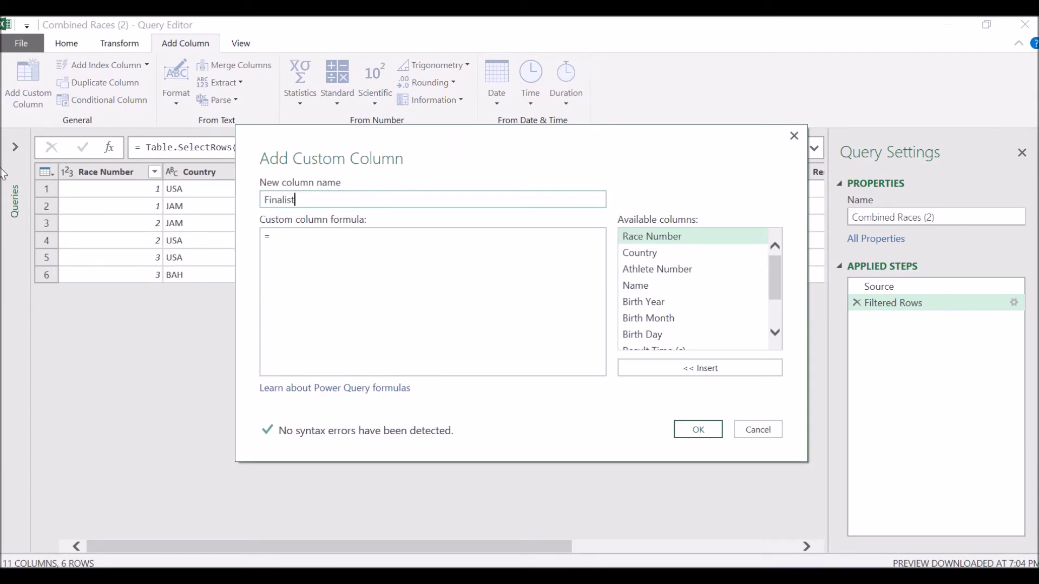
key(Tab)
text(true)
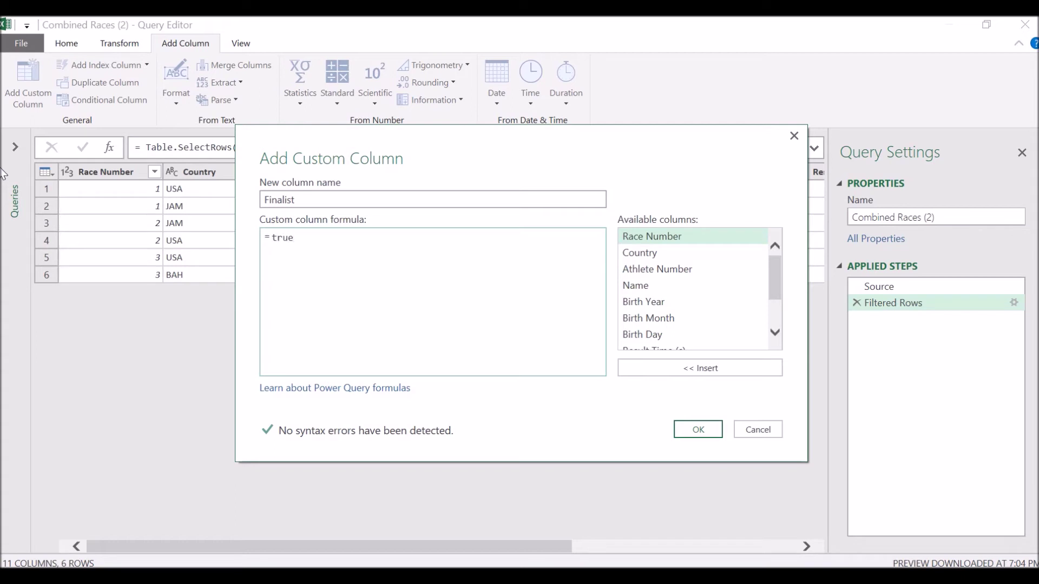
click(694, 429)
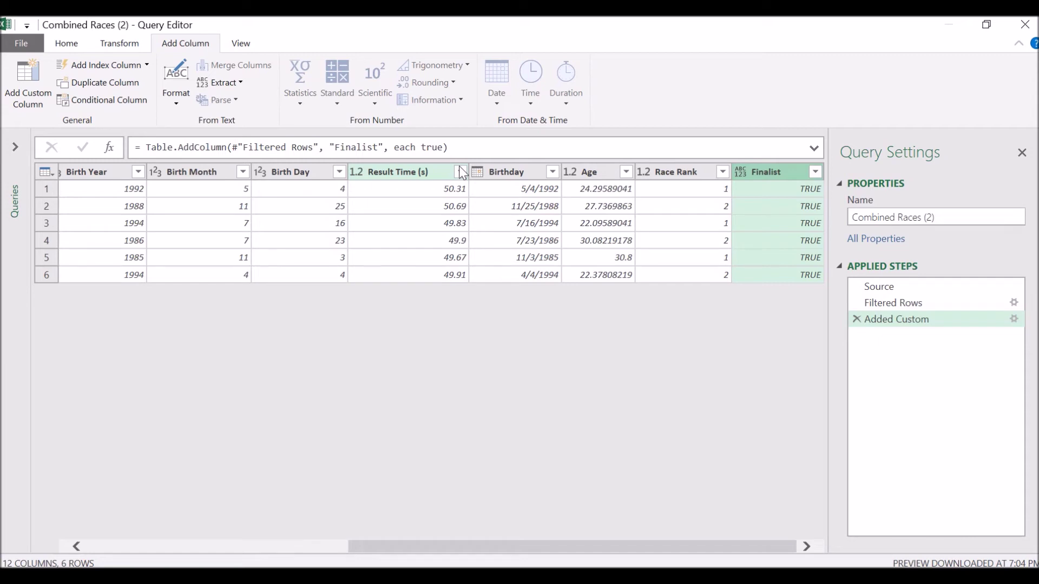
- Rename the Filtered Rows applied step as Filtered to Race Rank 1 and 2
click(894, 307)
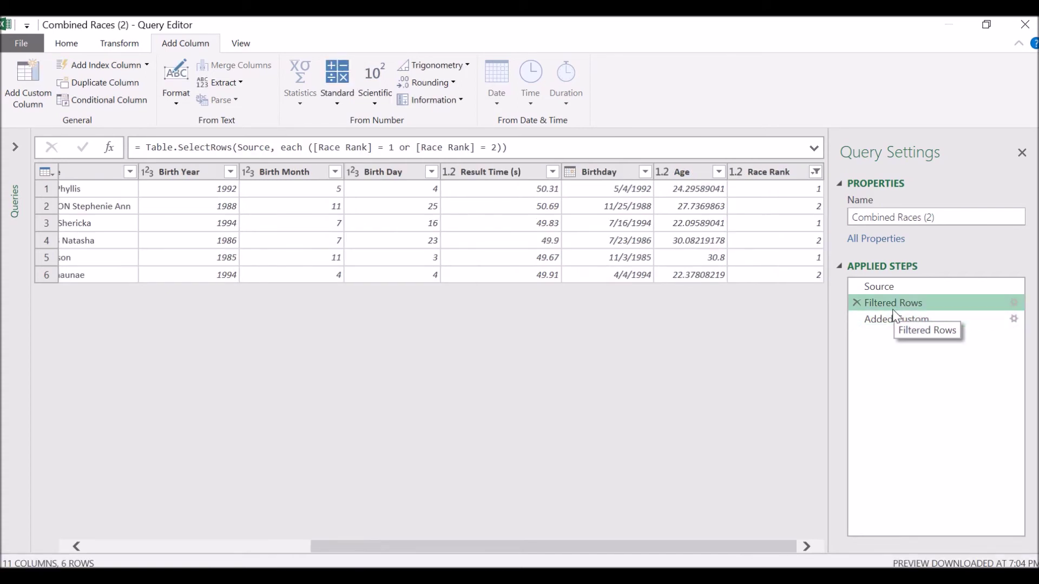
right_click(892, 309)
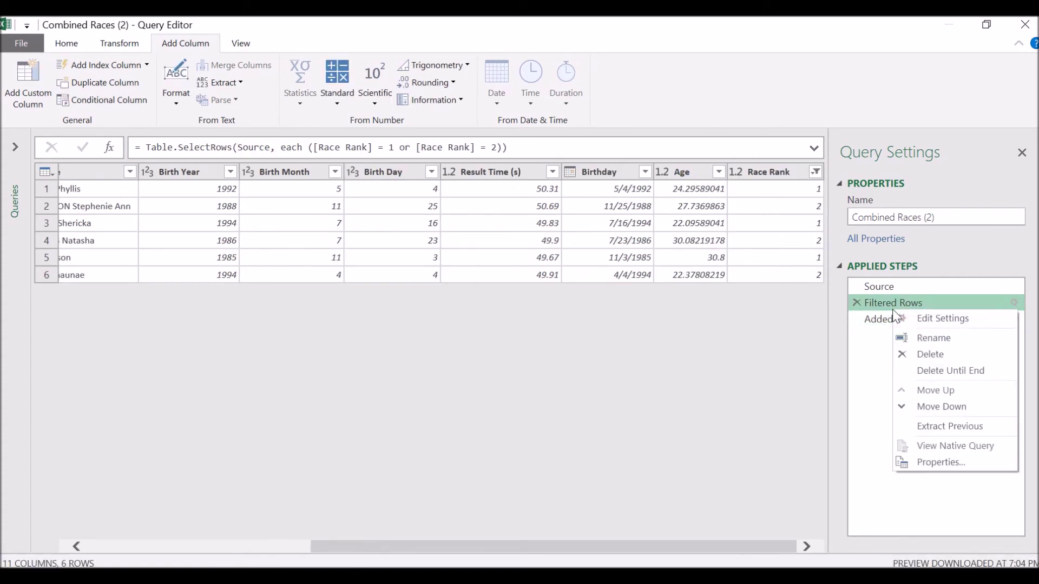
click(939, 339)
key(ctrl+shift+Left)
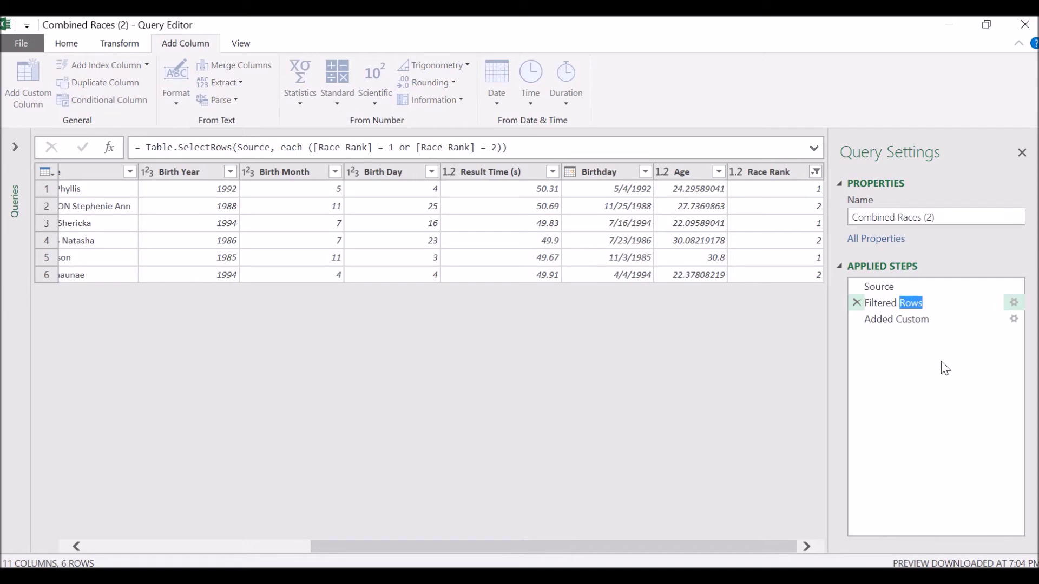
text(to Race Rank 1 and 2)
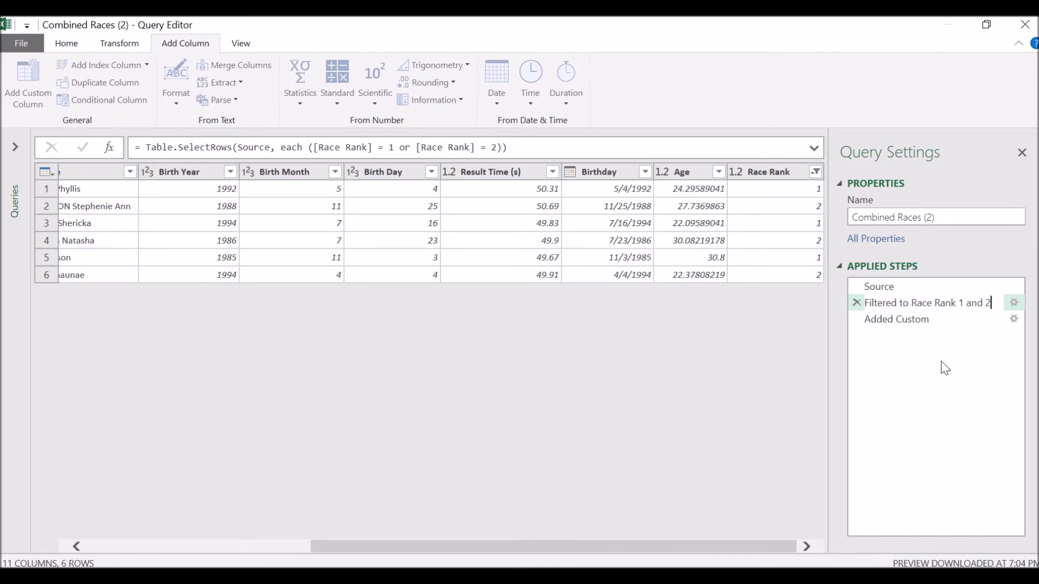
key(Left)
key(Left)
key(ctrl+shift+Left)
text(or)
key(BackSpace)
key(BackSpace)
text(and)
key(Return)
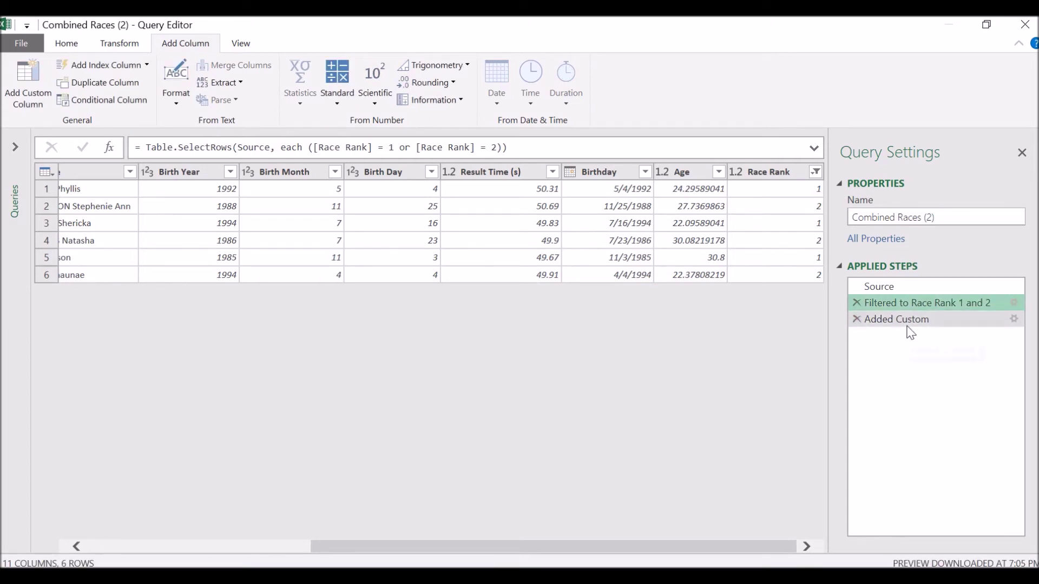
- Rename the Added Custom applied step as Added Finalist Column
click(909, 324)
right_click(909, 325)
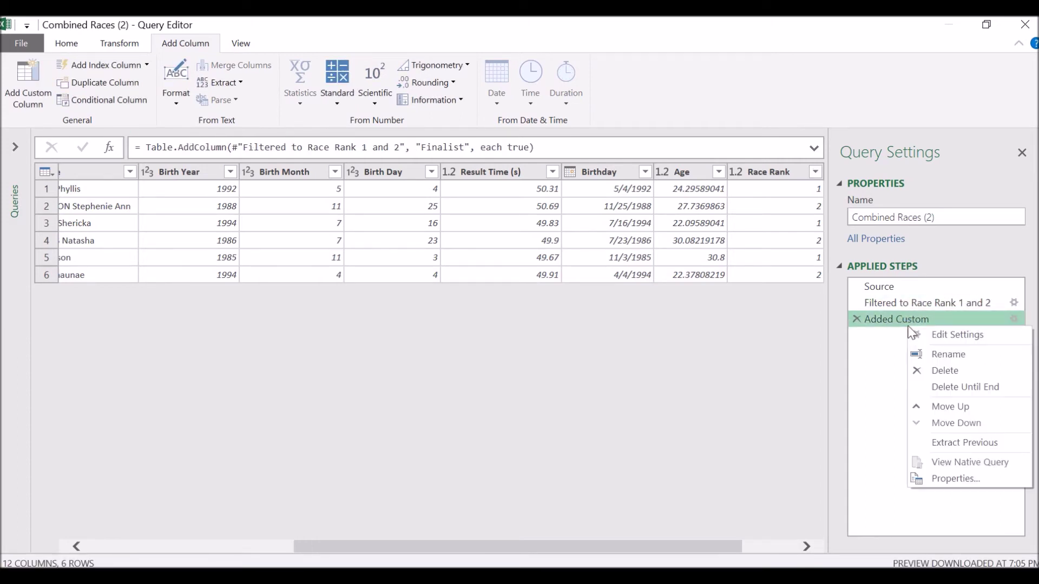
click(931, 355)
key(End)
key(ctrl+shift+Left)
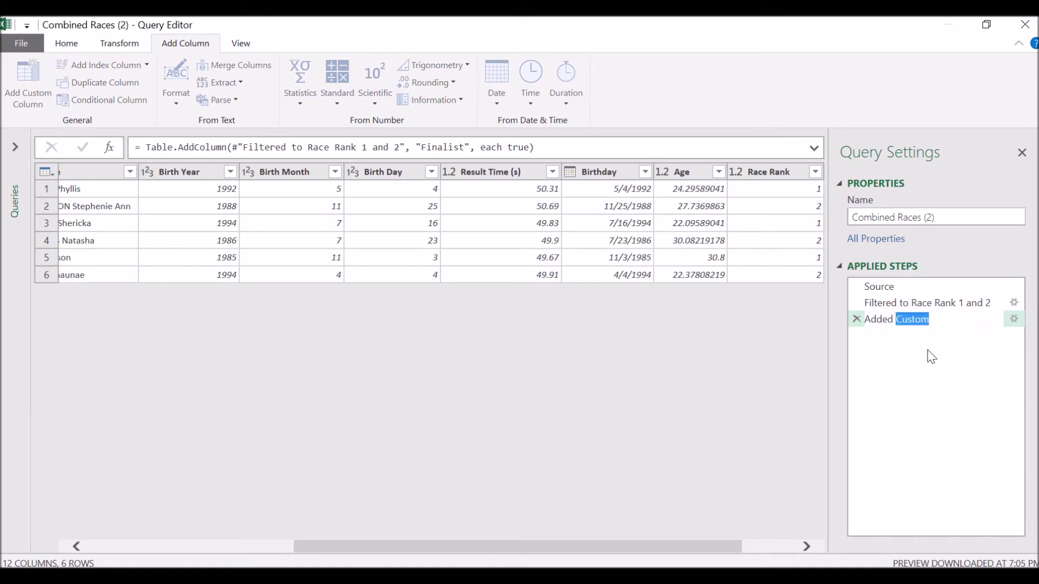
key(BackSpace)
text(Finalist Column)
key(Return)
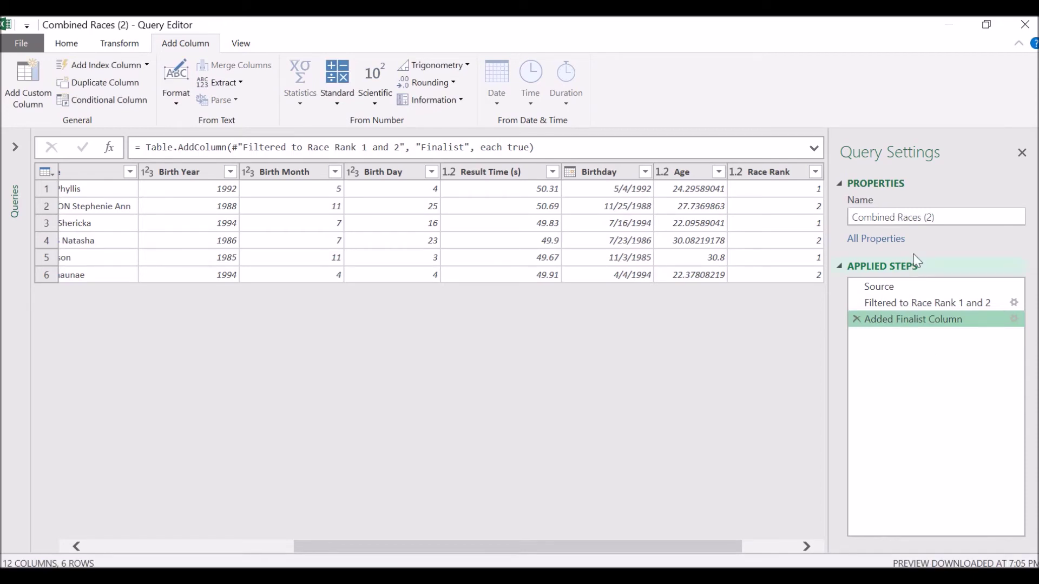
- Rename the Combined Races (2) query as Finalist Based on Race Rank
click(935, 218)
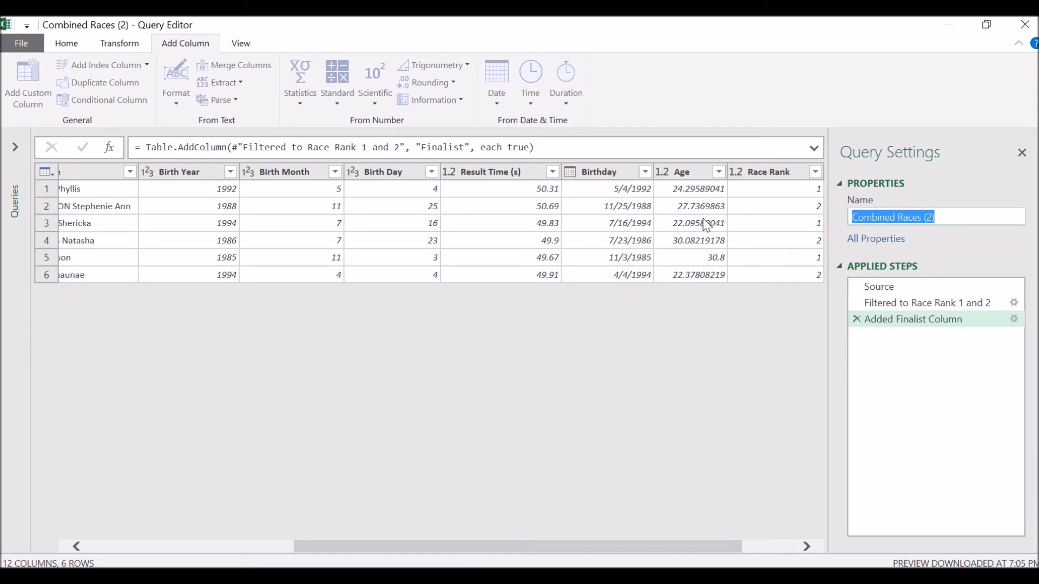
text(Finalis)
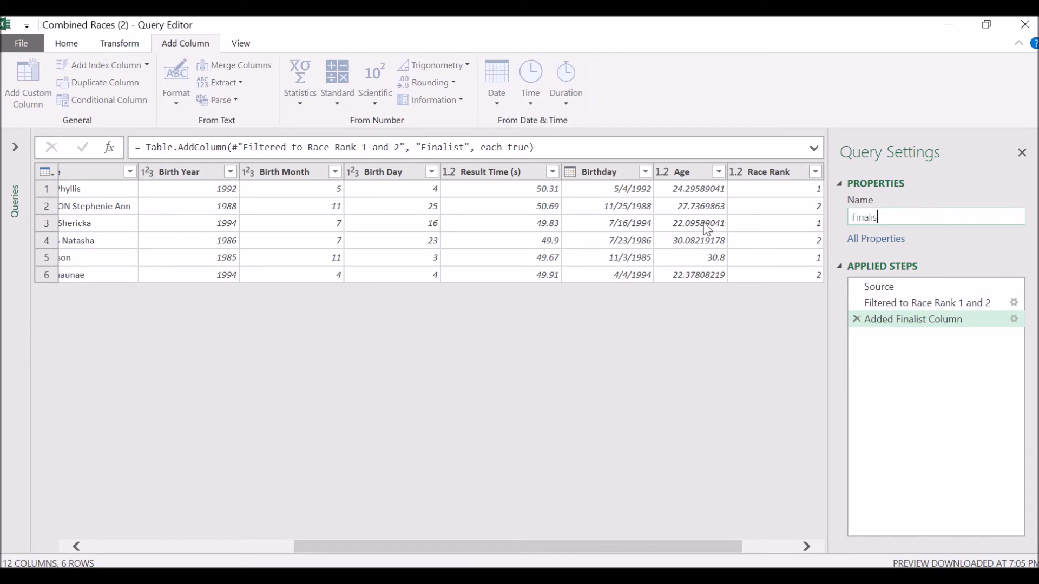
text(t Based on Race Rank)
key(Return)
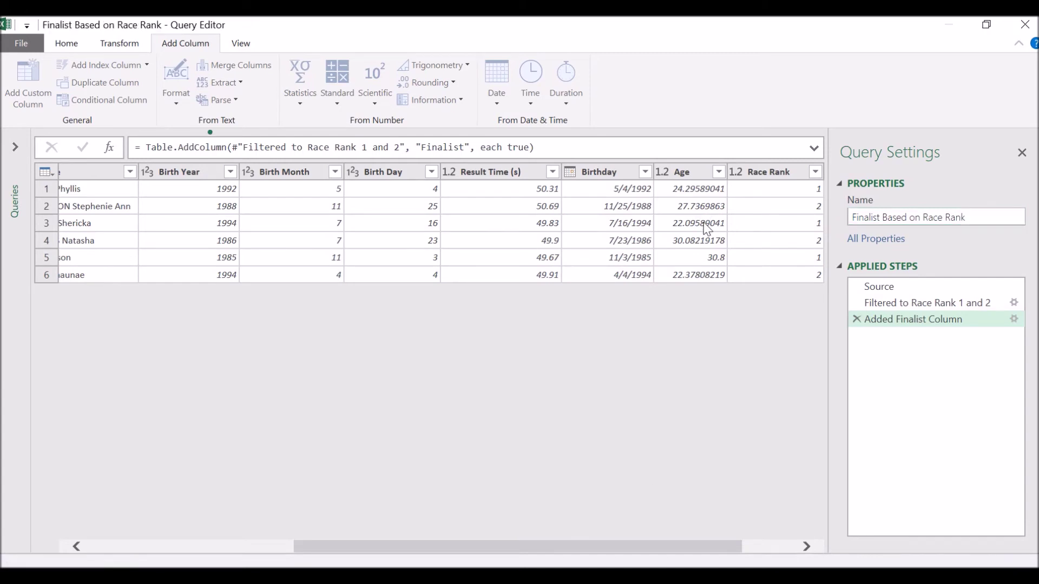
- Load the Finalist Based on Race Rank query to the workbook as a connection only
click(79, 41)
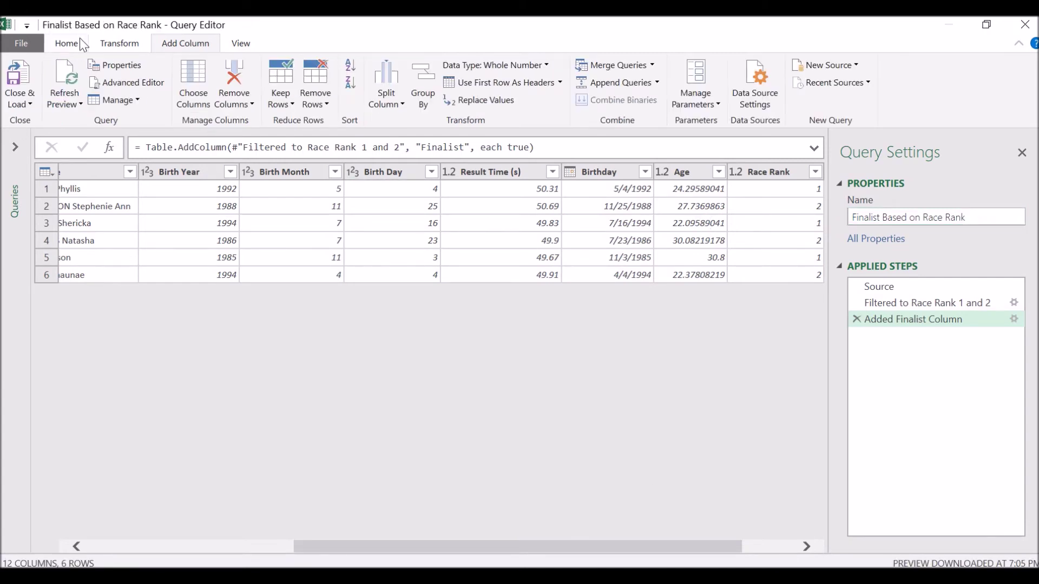
click(28, 105)
click(57, 138)
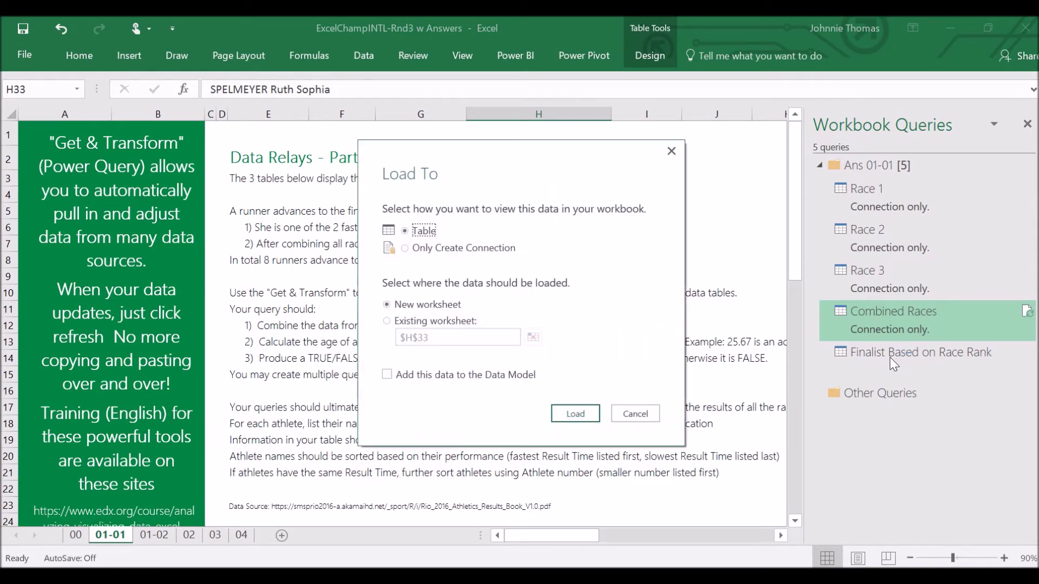
click(475, 249)
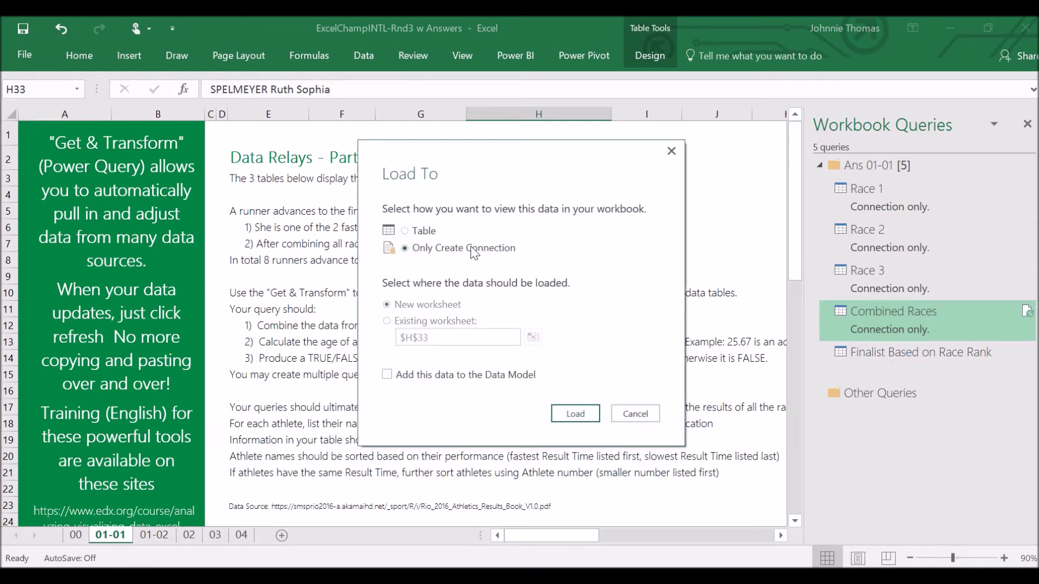
click(564, 416)
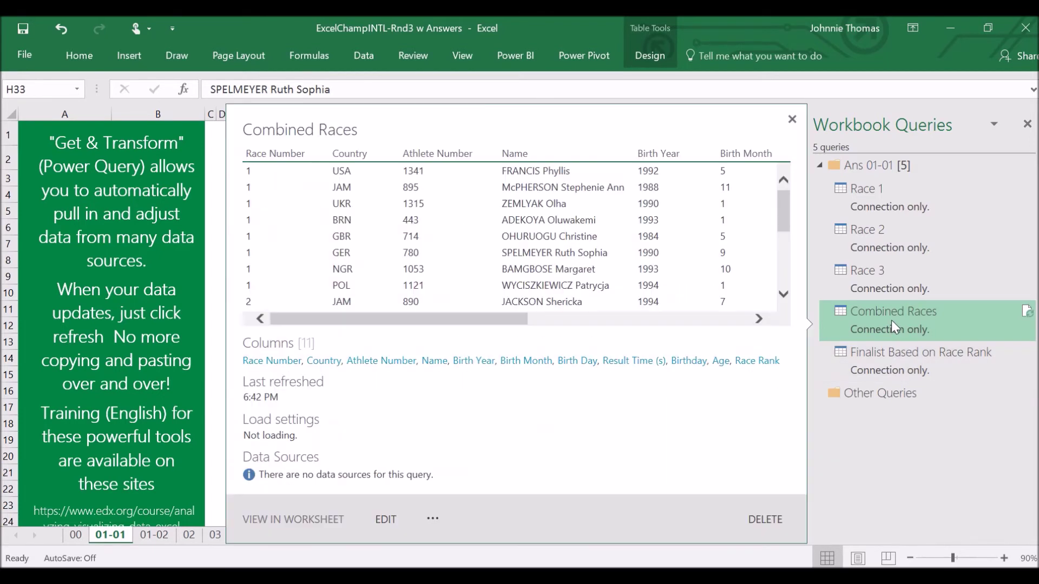
- Create a second reference query from Combined Races and name it Finalists after Race Rank
right_click(892, 321)
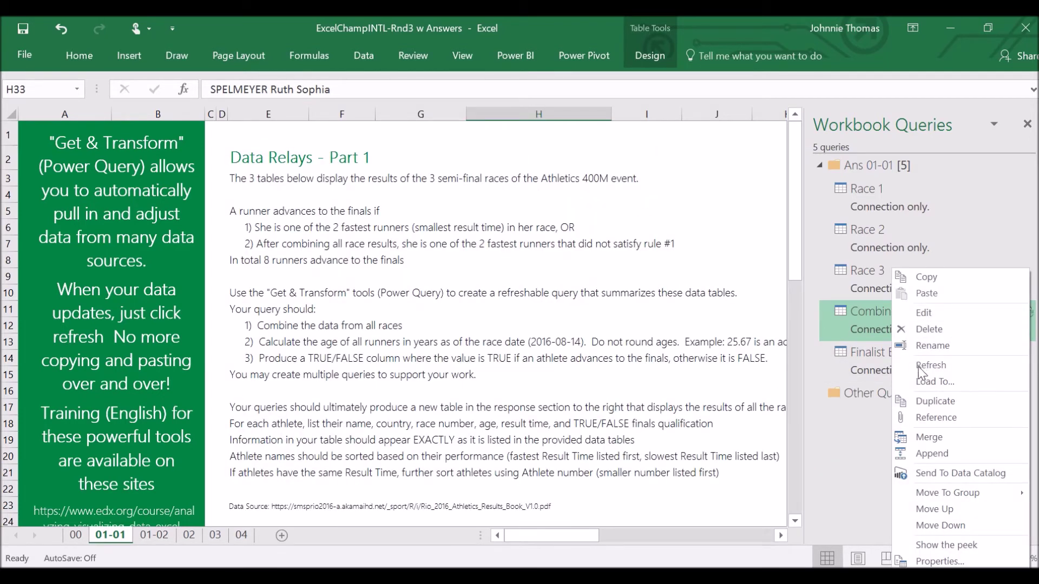
click(926, 418)
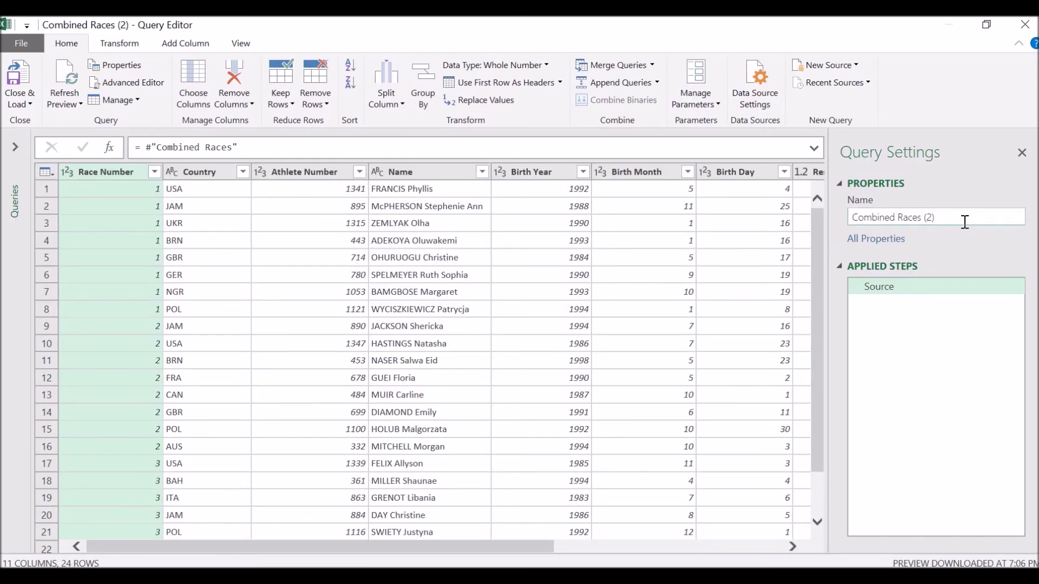
click(965, 222)
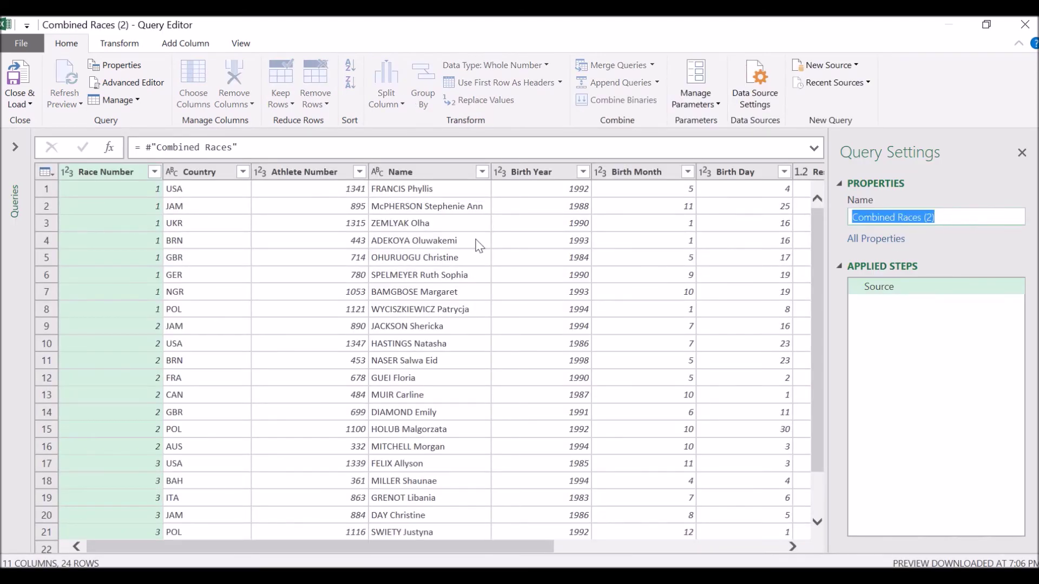
text(N)
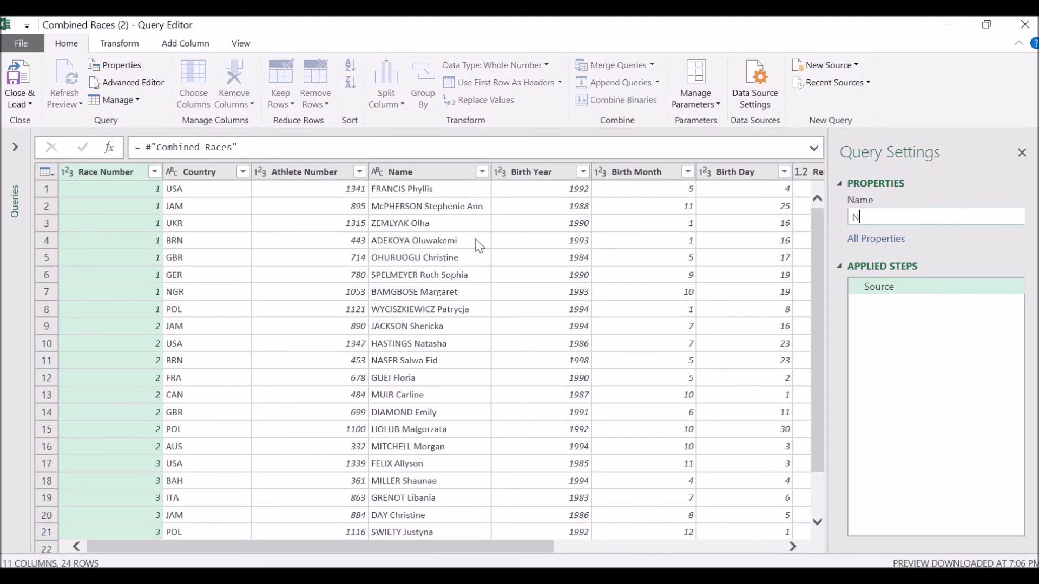
text(ot in )
text(a Race W)
key(BackSpace)
text(Ran)
key(BackSpace)
key(BackSpace)
key(BackSpace)
key(BackSpace)
key(BackSpace)
key(BackSpace)
key(BackSpace)
key(BackSpace)
key(BackSpace)
key(BackSpace)
key(BackSpace)
key(BackSpace)
key(BackSpace)
key(BackSpace)
key(BackSpace)
key(BackSpace)
key(BackSpace)
text(Finalists after Race Rank)
- Filter the Race Rank column of the new reference query to exclude ranks 1 and 2
drag(271, 547, 504, 560)
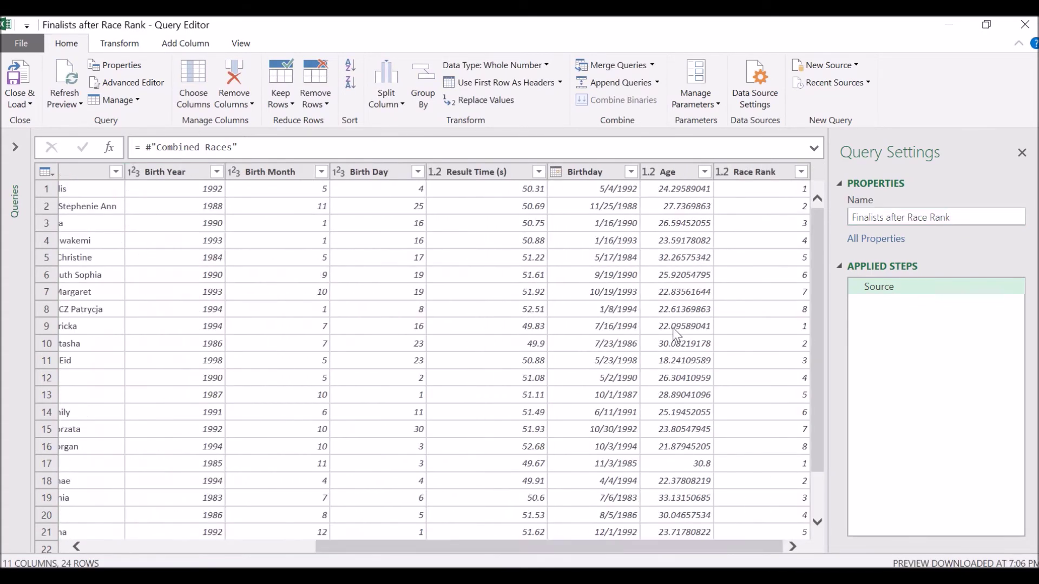
click(802, 172)
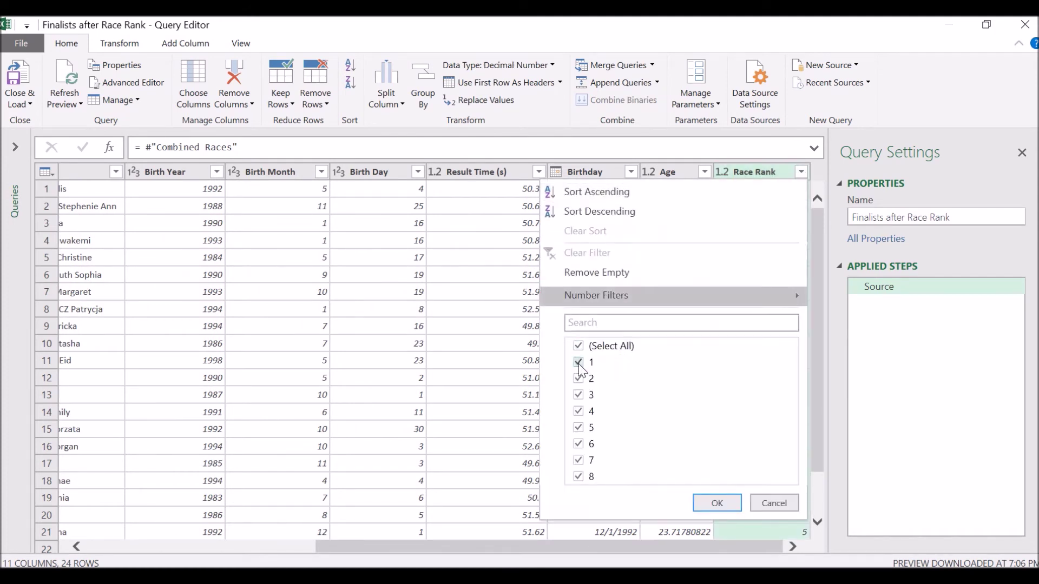
click(578, 363)
click(577, 378)
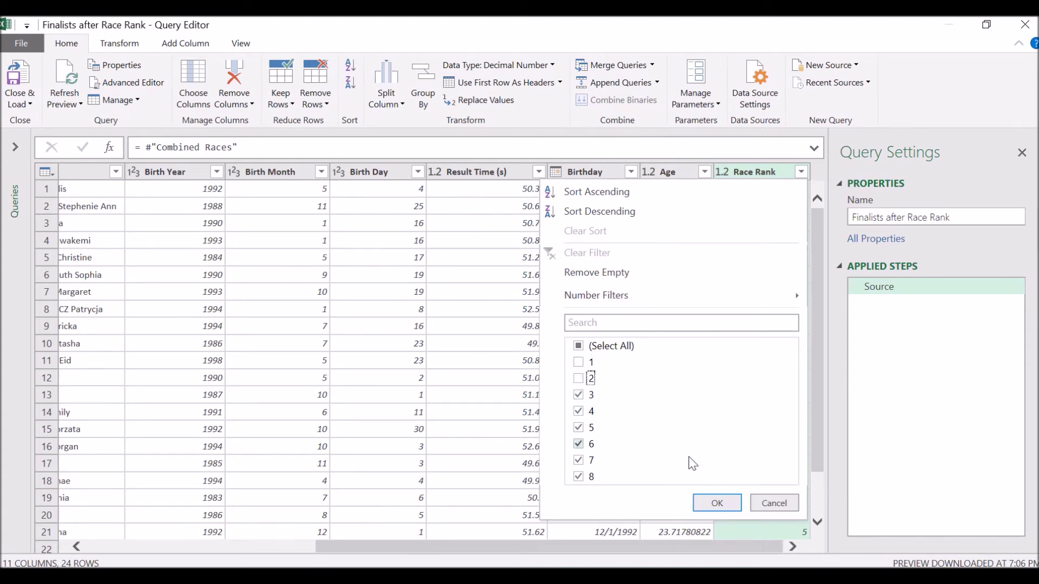
click(709, 503)
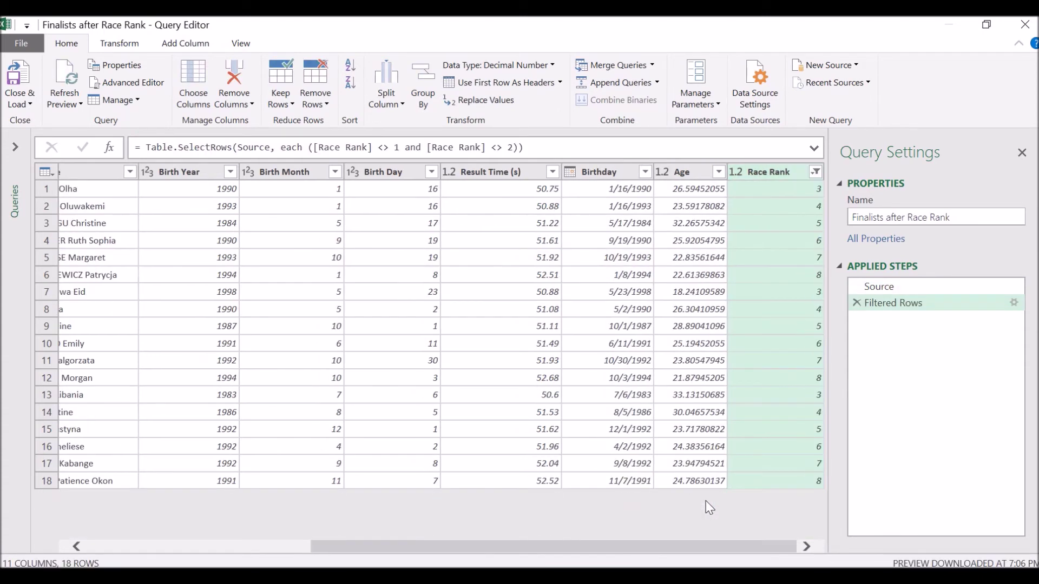
- Rename the Filtered Rows applied step as Filtered out Race Rank 1 and 2
right_click(922, 306)
click(957, 328)
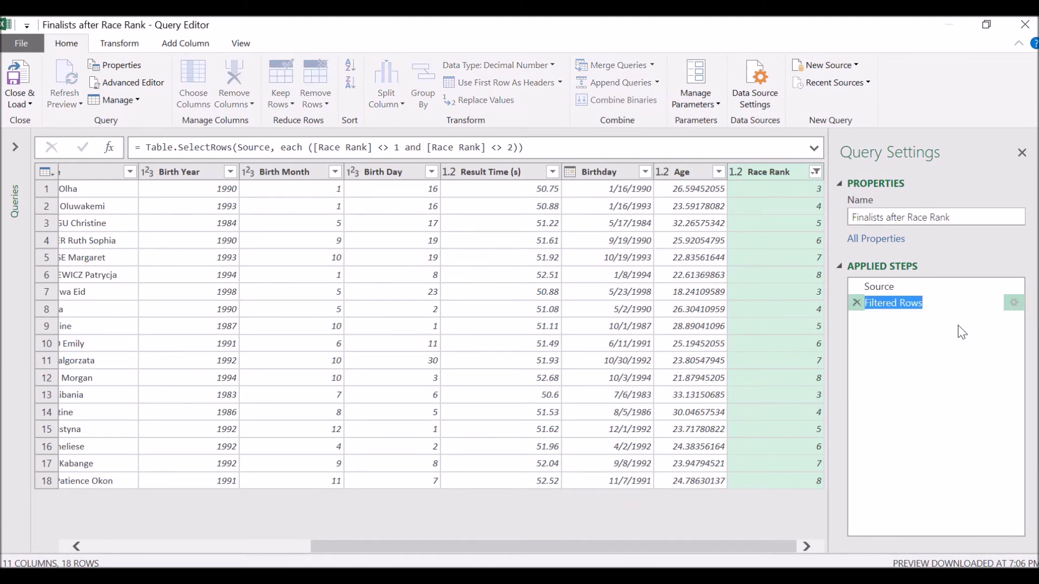
key(ctrl+shift+Left)
text(out R)
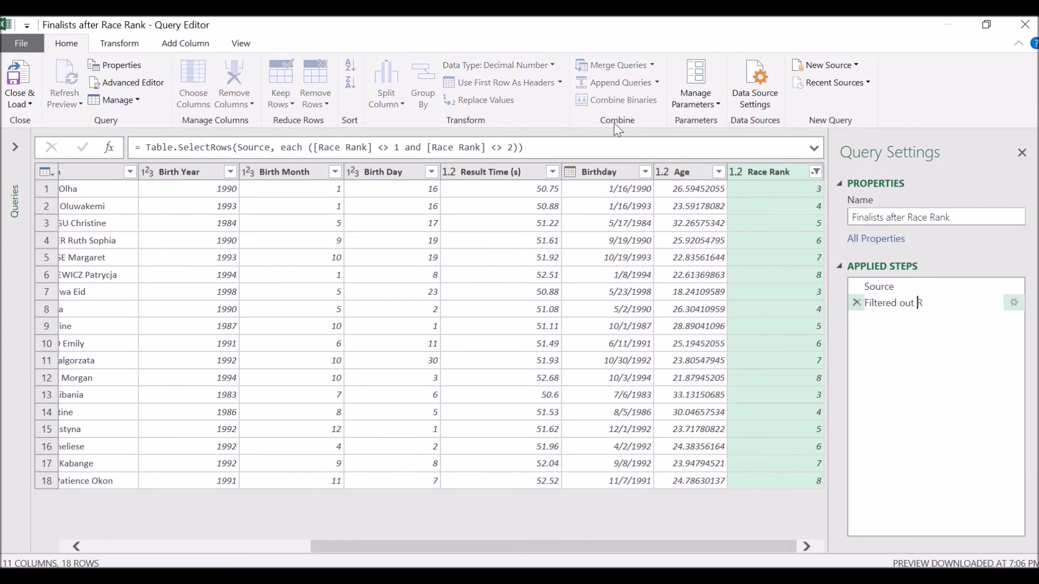
text(ace Rank 1 and 2)
key(Return)
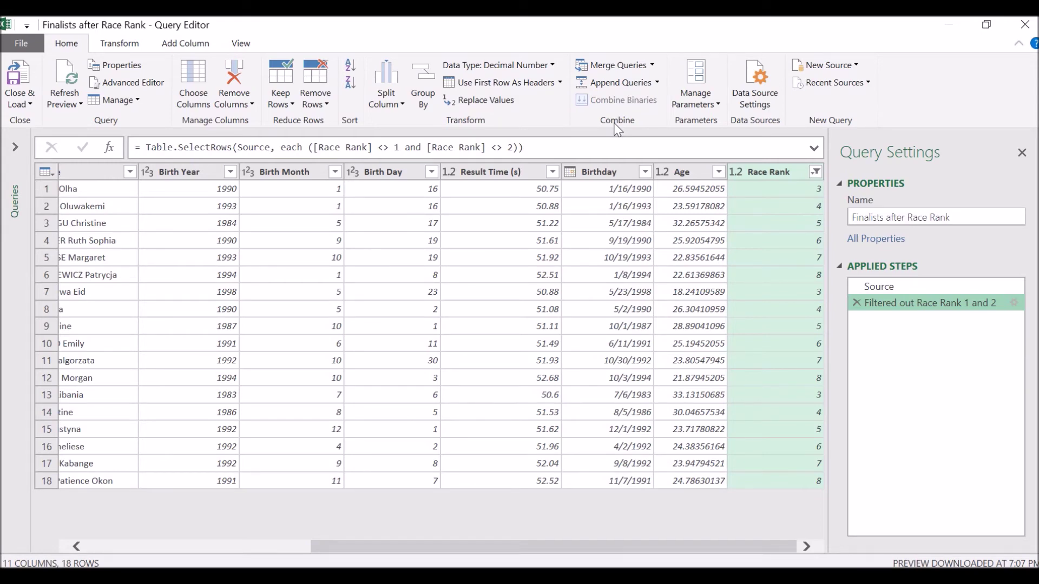
- Sort the remaining rows by Result Time (s) in ascending order and add an index column starting from 1
click(553, 173)
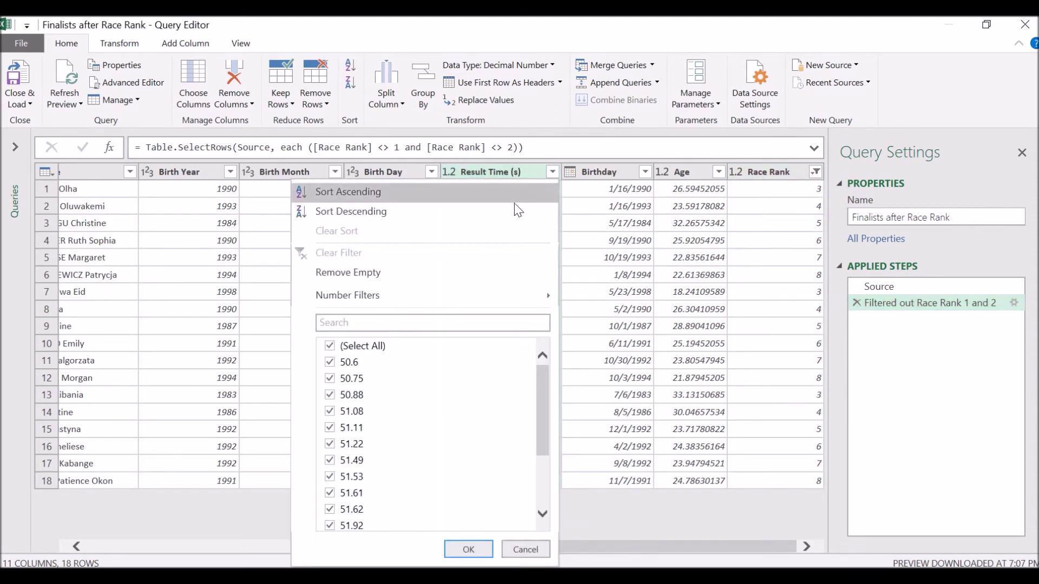
click(508, 194)
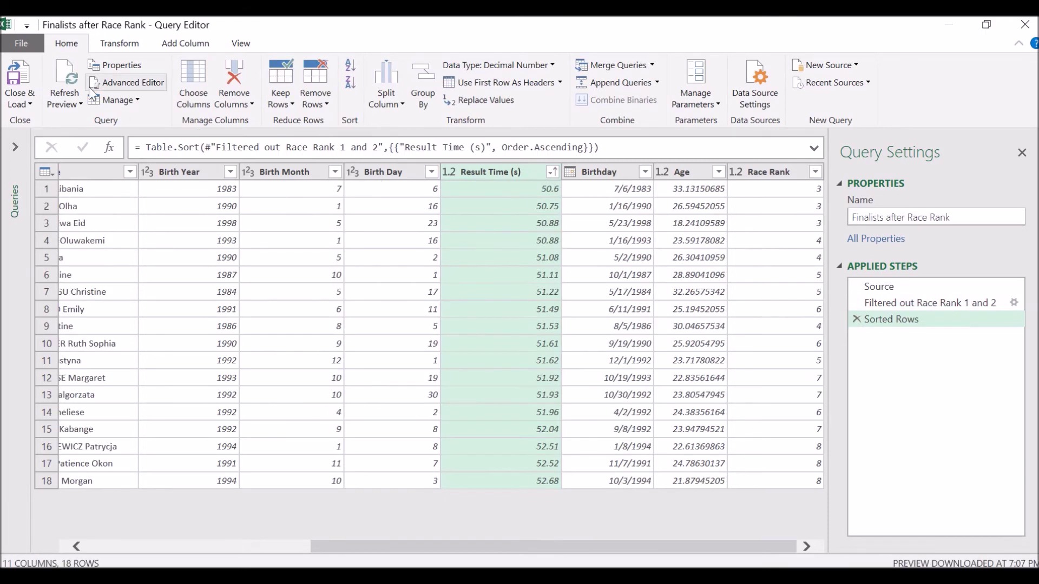
click(184, 44)
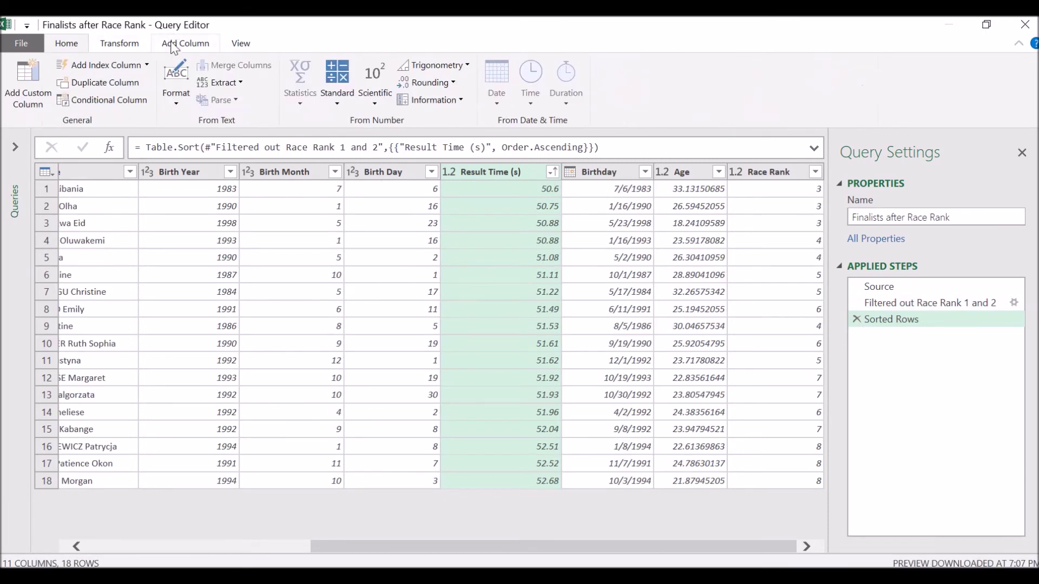
click(146, 64)
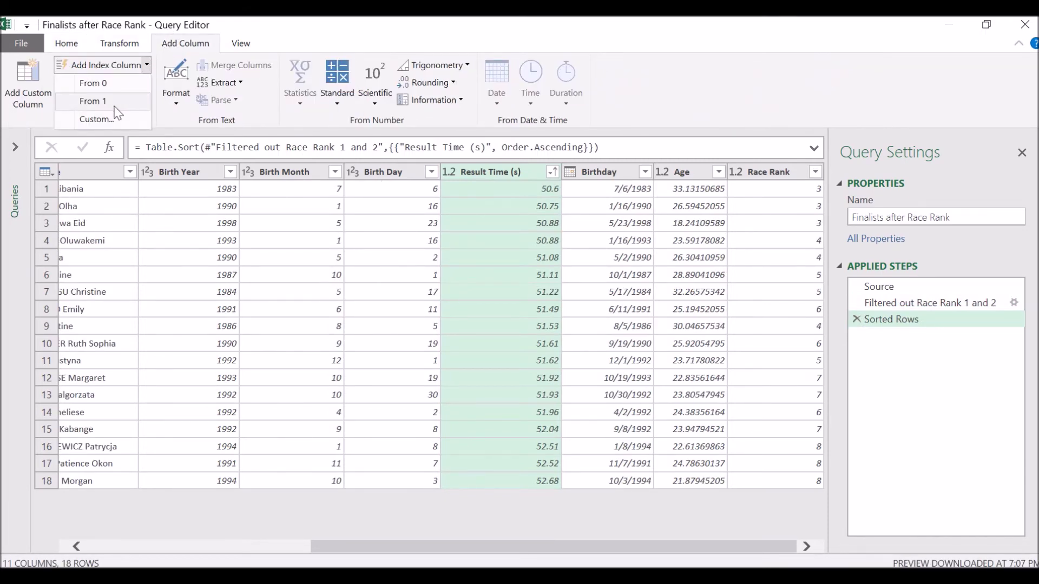
click(109, 101)
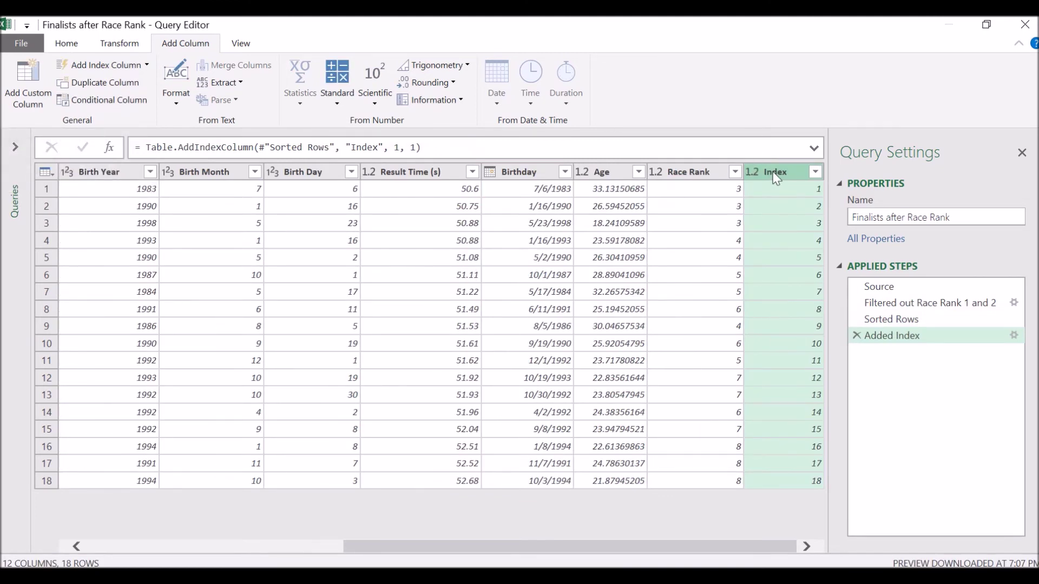
- Change the index column's name in the step formula from Index to Remaining Runners Rank
click(381, 146)
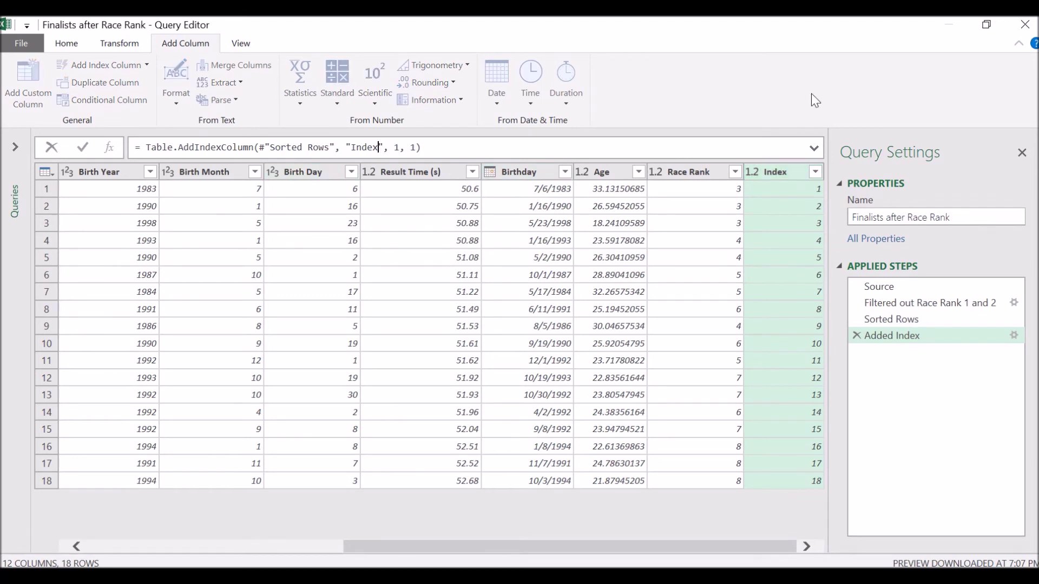
key(ctrl+shift+Left)
text(Rank)
key(BackSpace)
key(BackSpace)
text(emaining Race Rank)
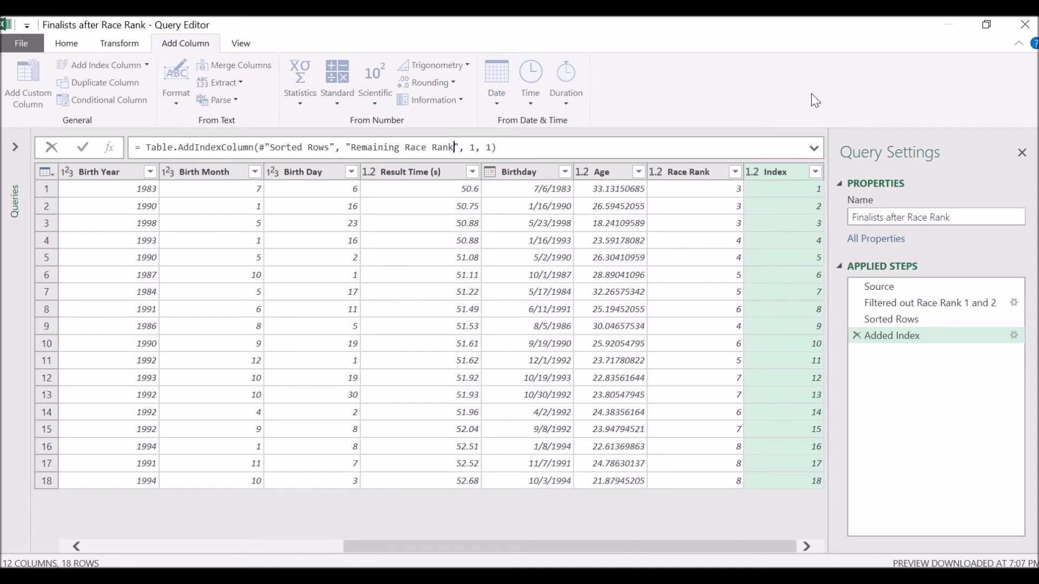
key(Left)
key(Left)
key(Left)
key(Left)
key(Left)
key(shift+Left)
key(shift+Left)
key(shift+Left)
key(shift+Left)
text(Runners)
key(Return)
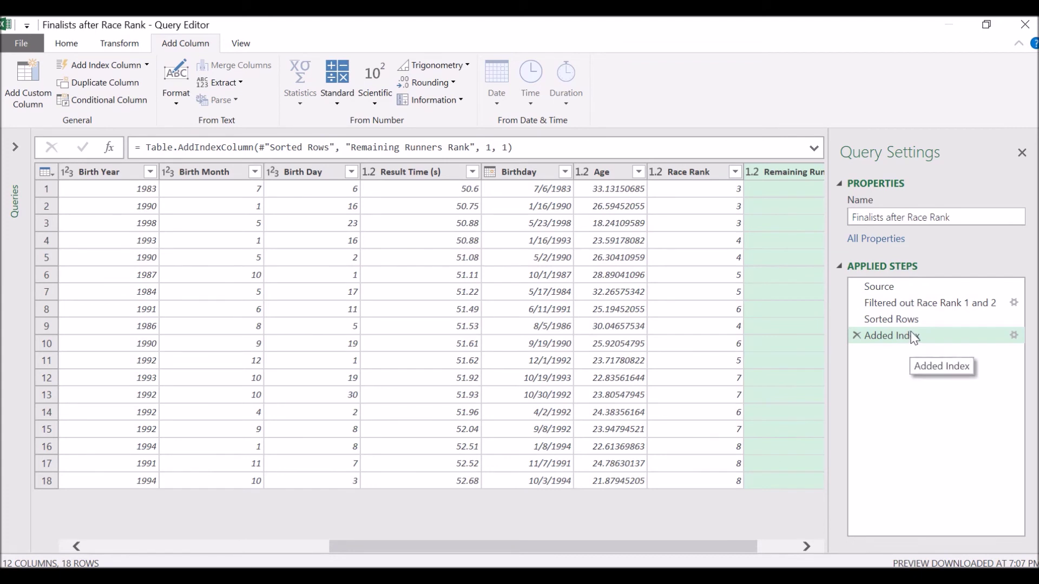
- Rename the Added Index applied step as Added Remaining Runners Rank
right_click(911, 336)
click(935, 358)
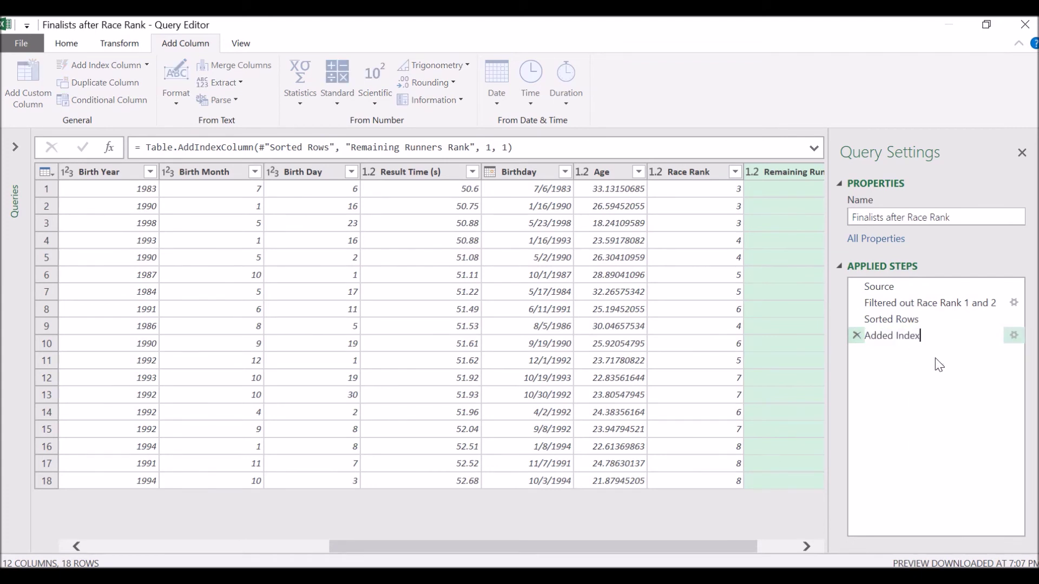
key(ctrl+shift+Left)
text(Remaining Runners Rank)
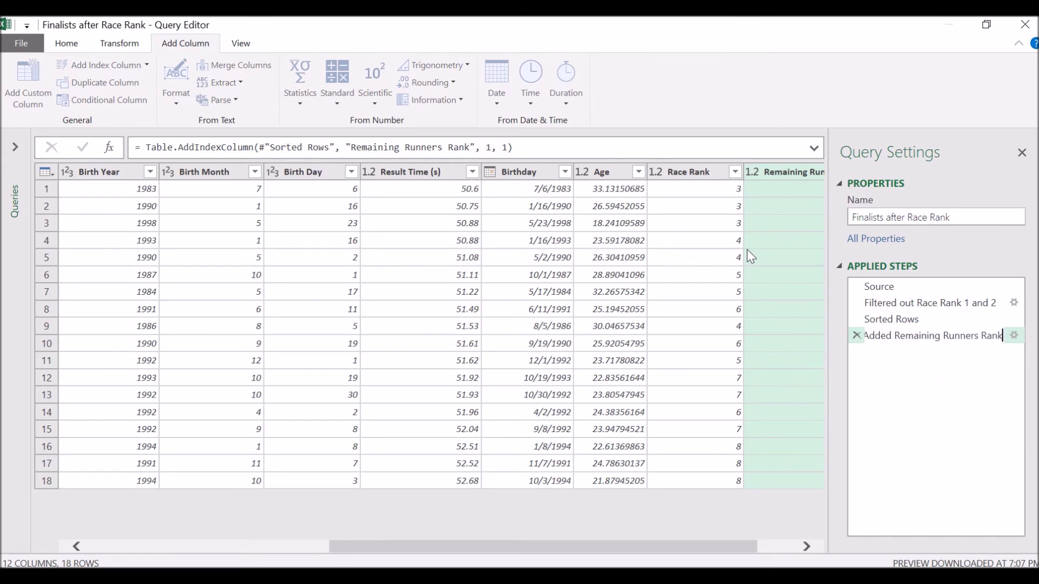
key(Return)
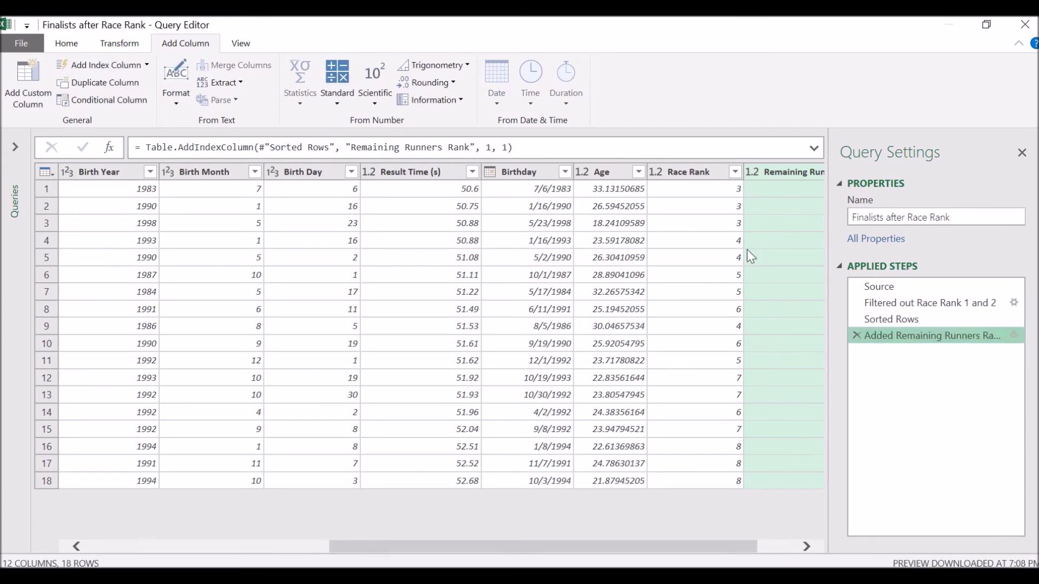
- Start a new conditional column and name it Finalist
click(810, 547)
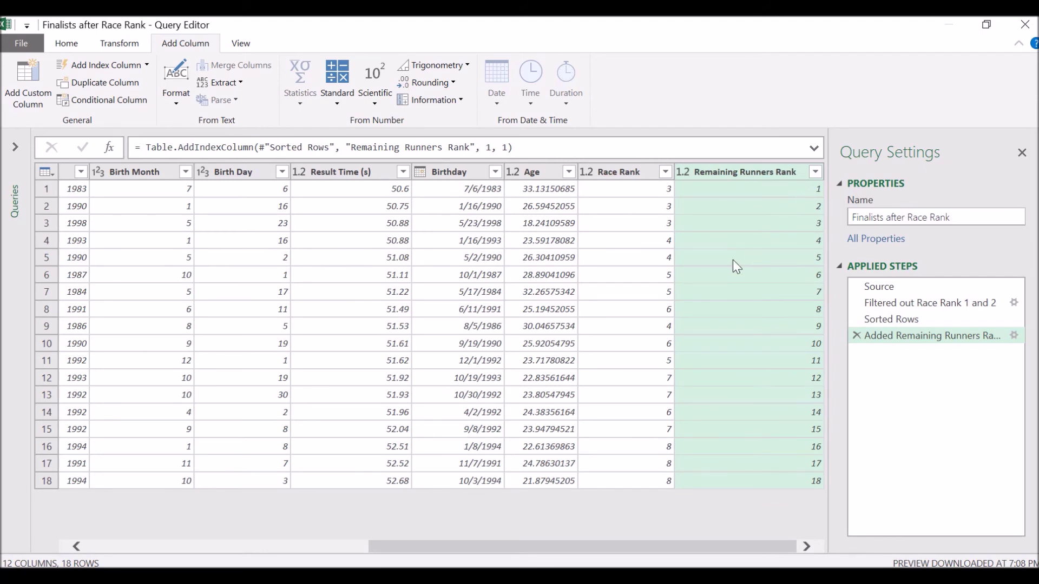
drag(579, 550, 575, 550)
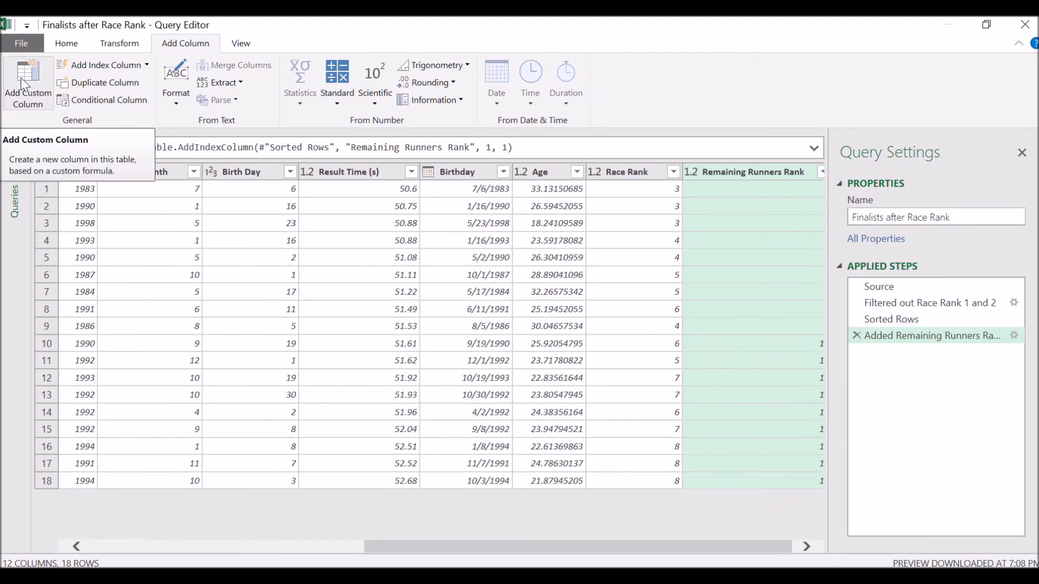
click(807, 547)
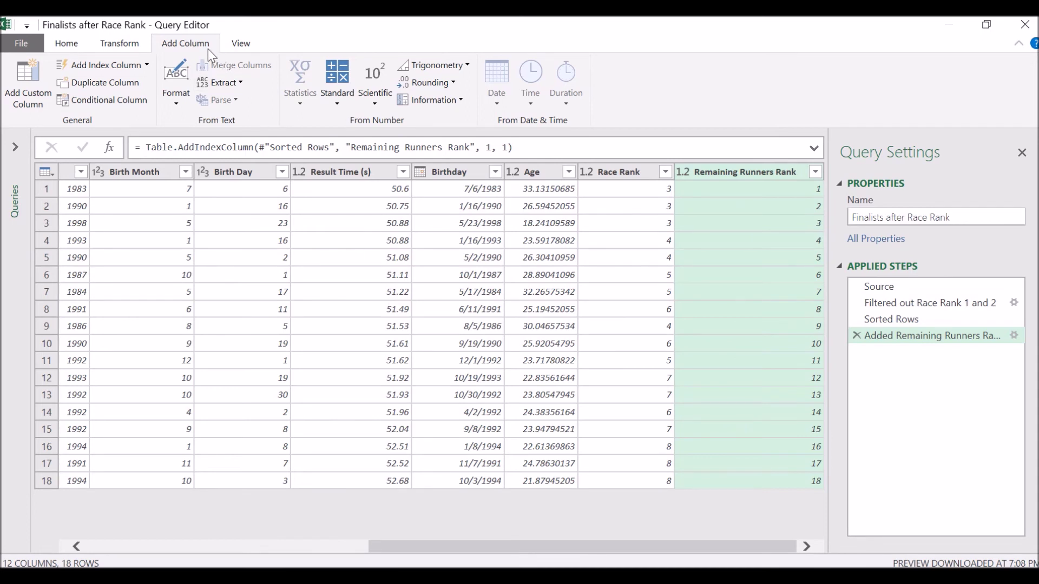
click(120, 100)
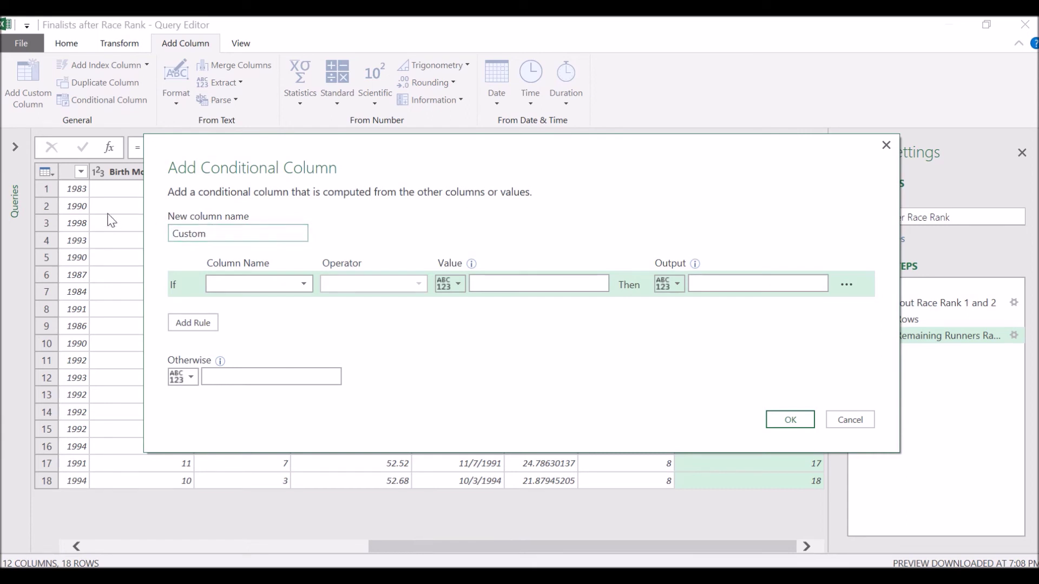
click(208, 232)
key(BackSpace)
key(BackSpace)
key(BackSpace)
key(BackSpace)
key(BackSpace)
key(BackSpace)
text(Finalist)
- Define the Finalist condition: if Remaining Runners Rank is less than or equal to 2, output true, otherwise false
click(290, 283)
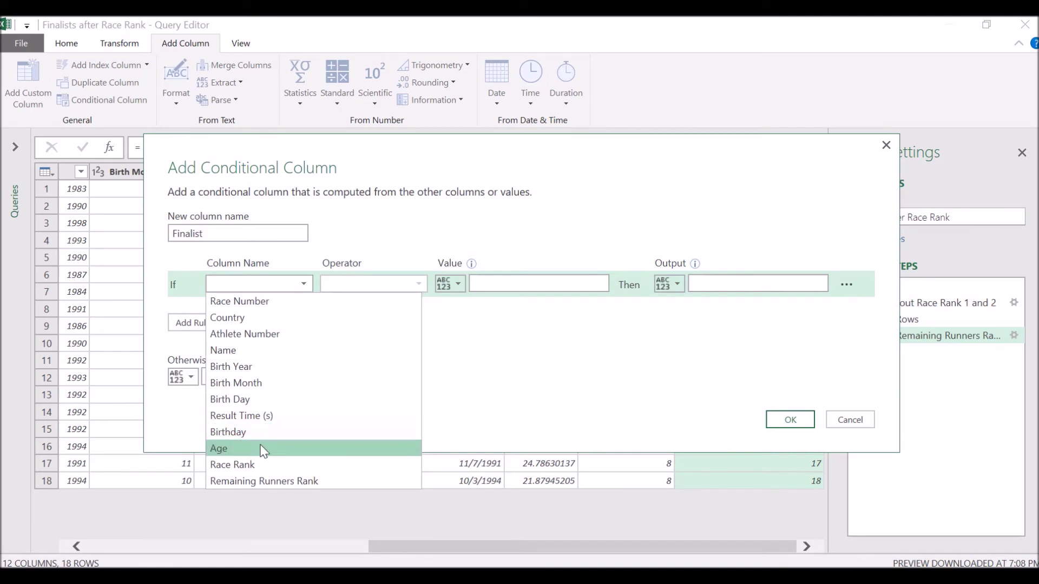
click(263, 481)
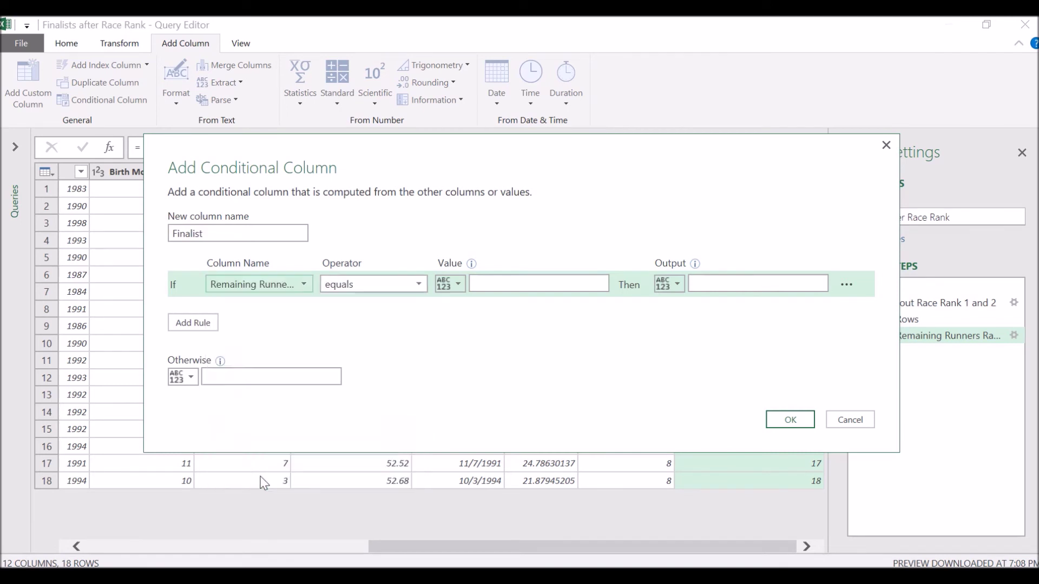
click(415, 288)
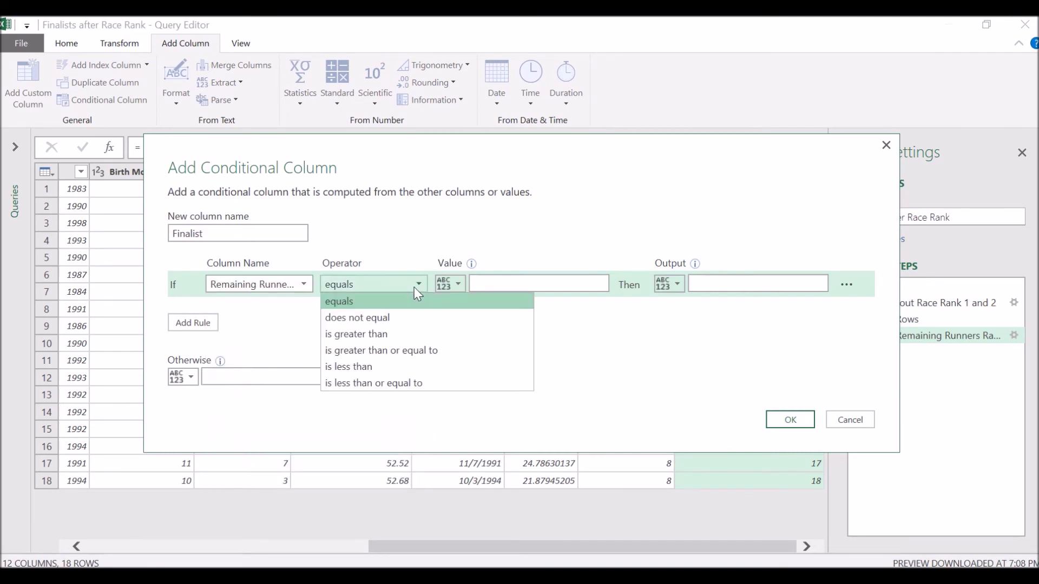
click(385, 382)
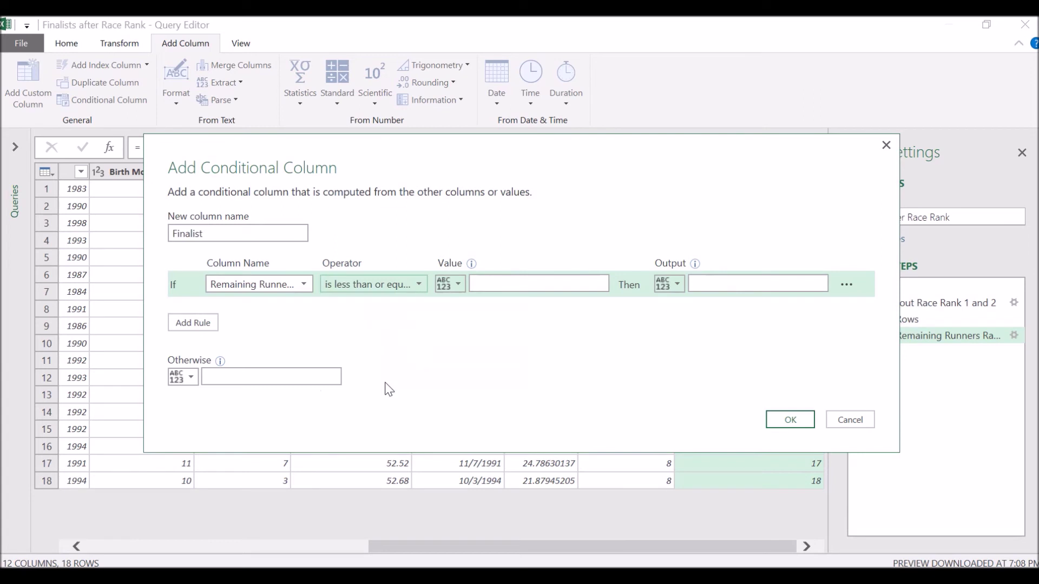
click(499, 279)
text(2)
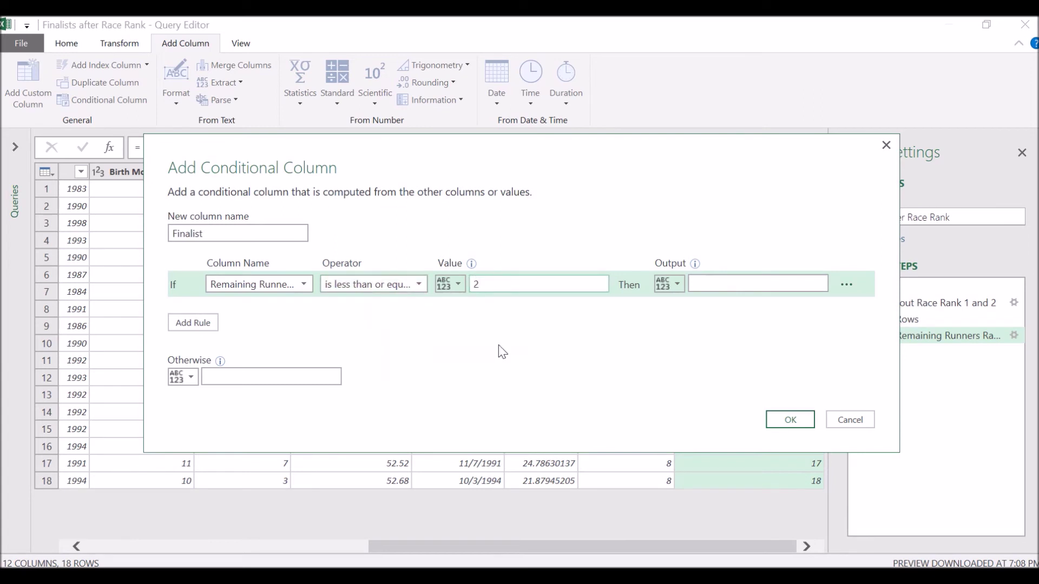
click(742, 282)
text(true)
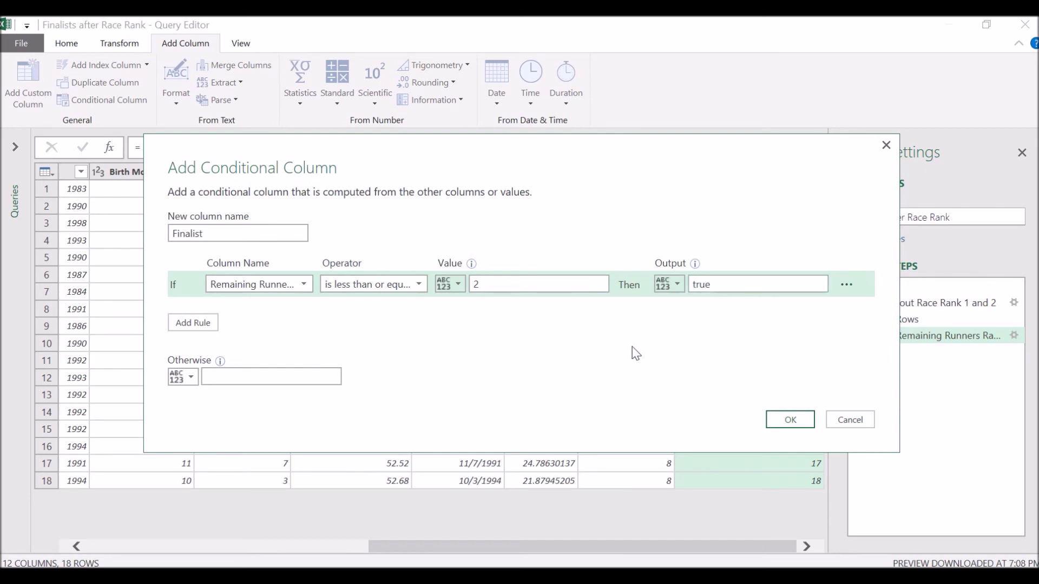
click(259, 375)
text(false)
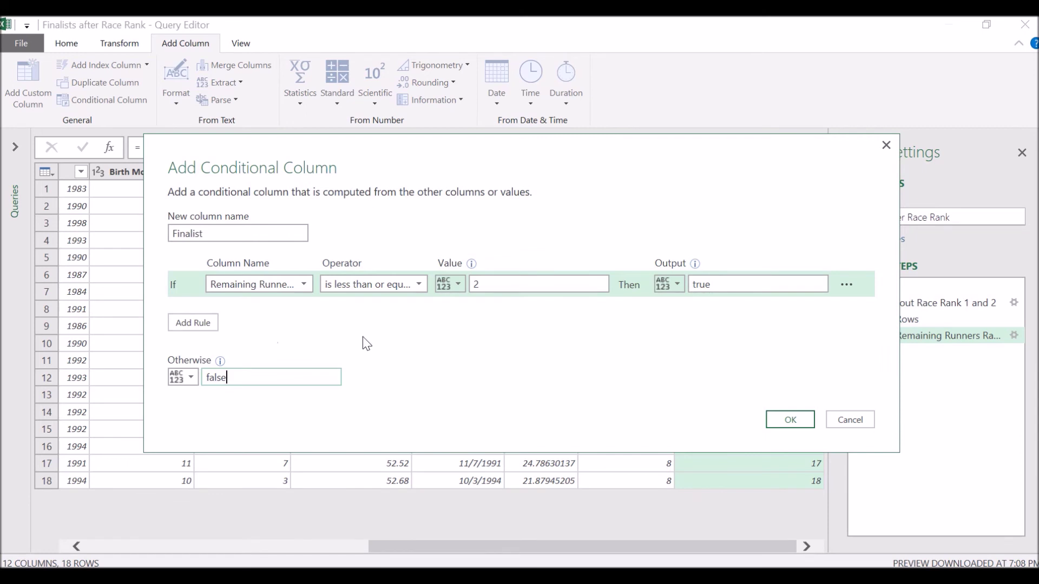
click(204, 328)
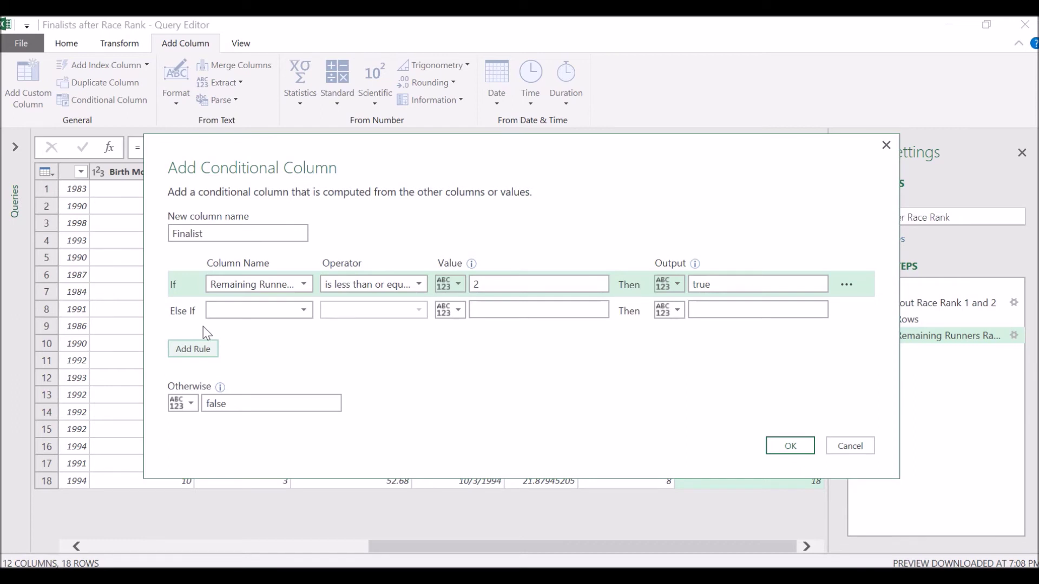
mouse_move(852, 319)
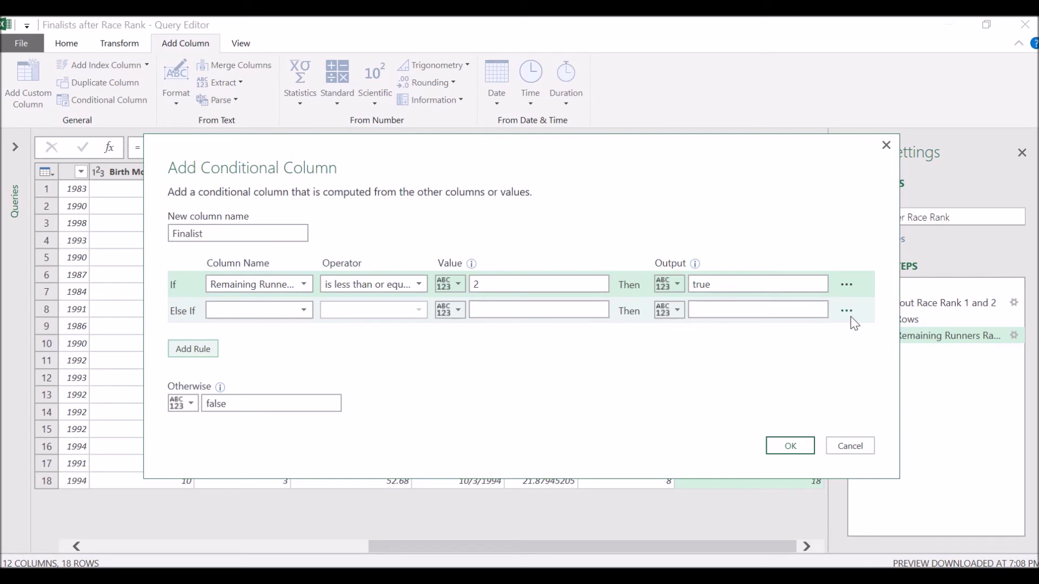
click(850, 316)
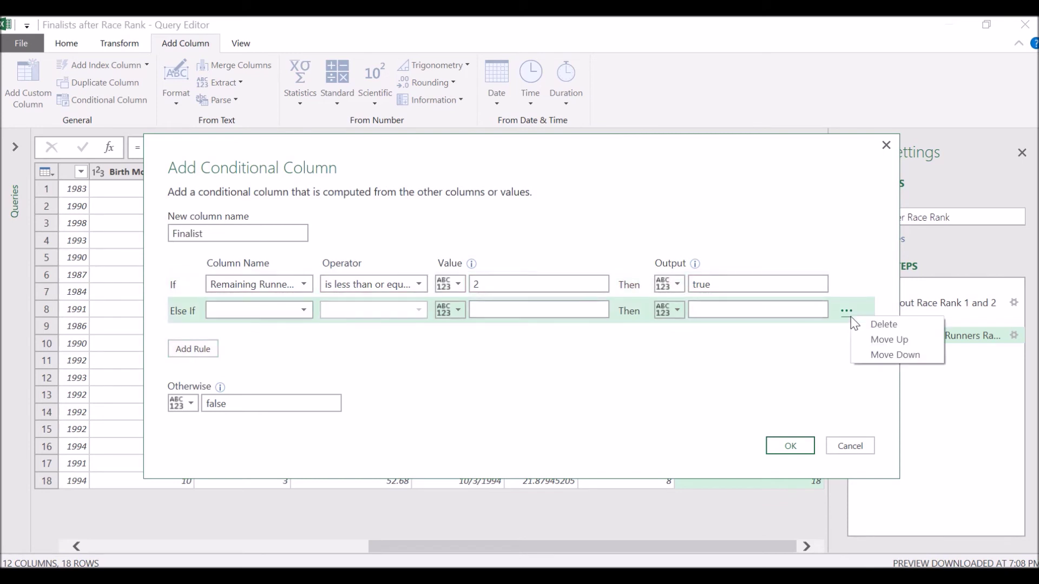
click(872, 325)
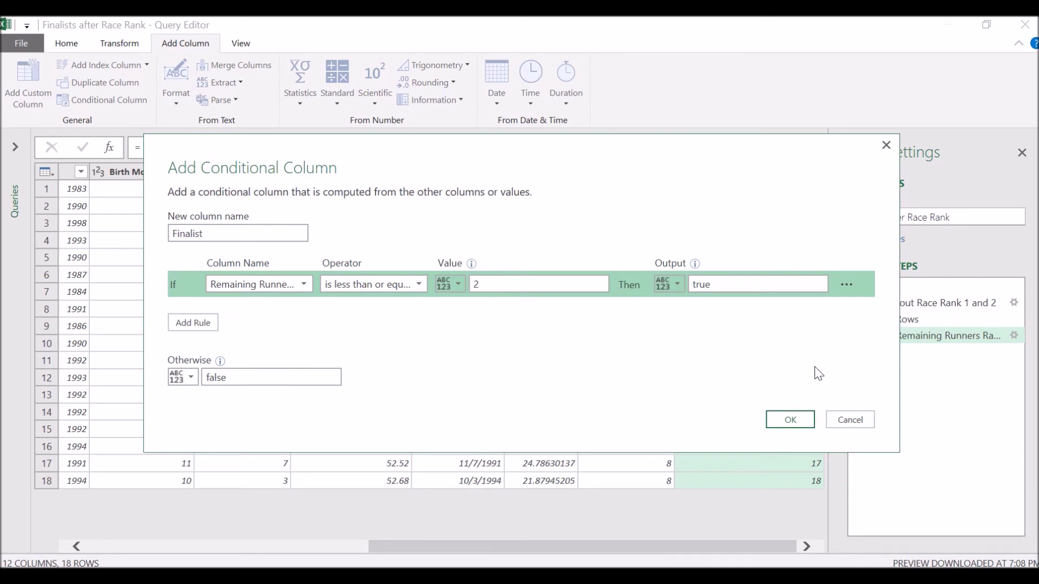
- Create the Finalist conditional column and expand its full formula to examine the if-then-else expression
click(785, 421)
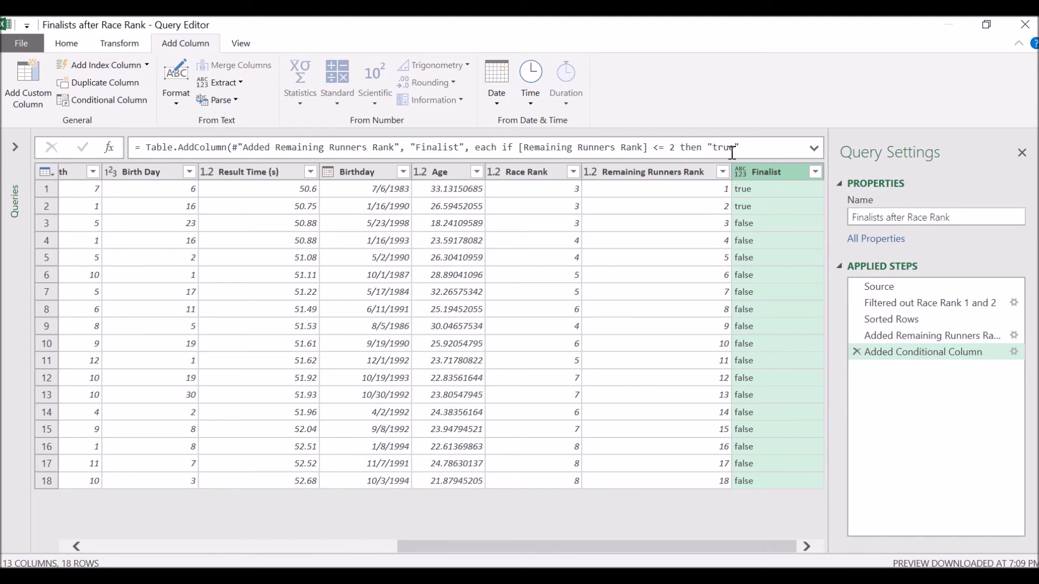
click(814, 148)
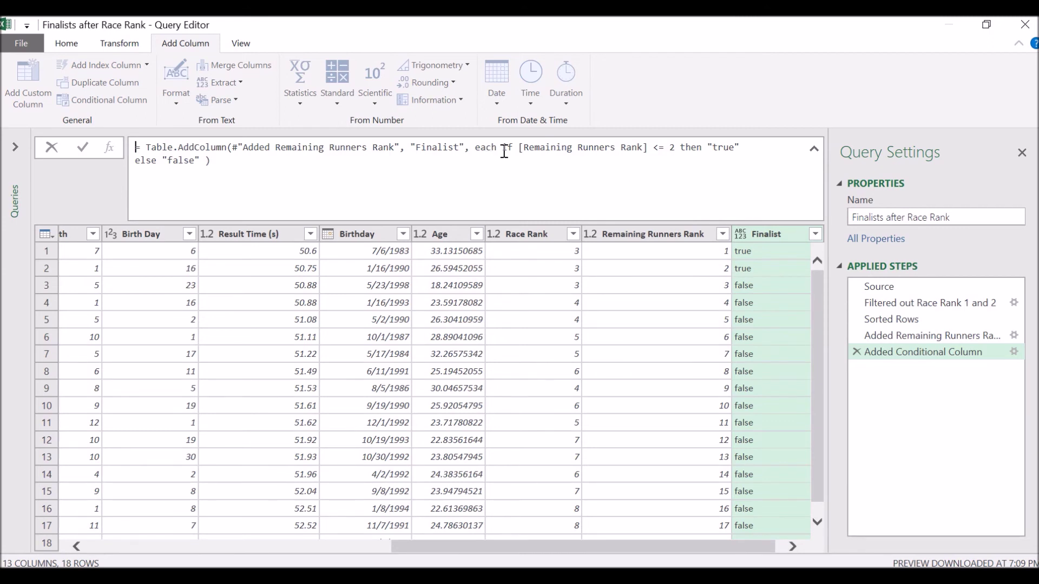
drag(504, 150, 507, 165)
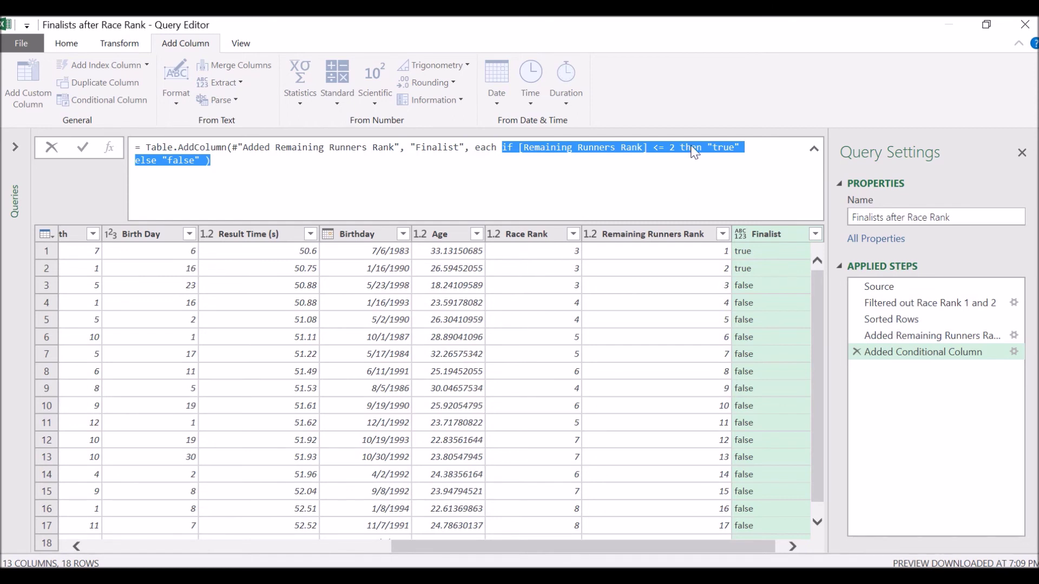
click(651, 200)
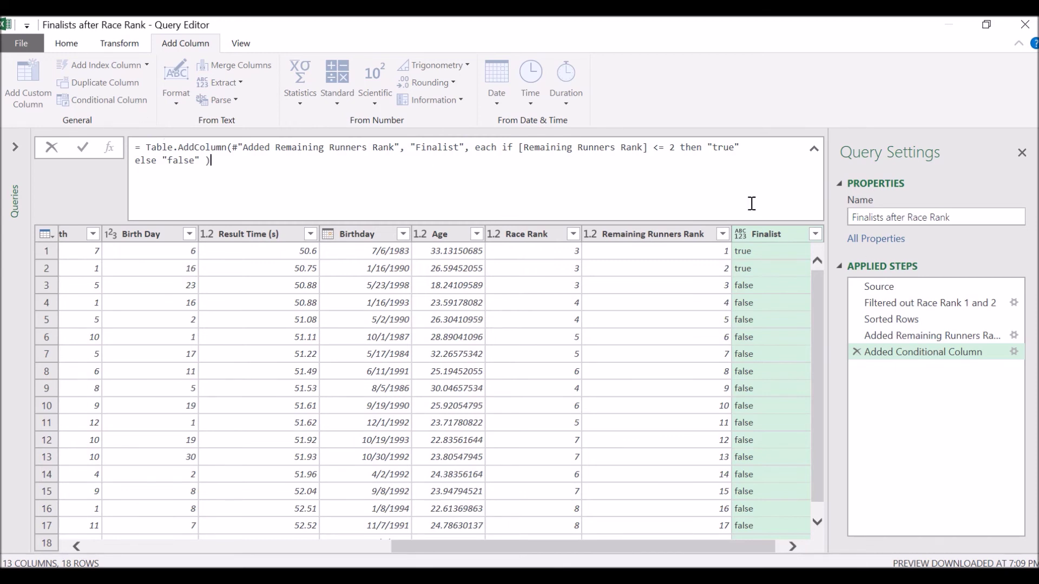
- Remove the quotation marks around true and false in the Finalist formula so both are logical values
click(713, 147)
key(BackSpace)
key(Right)
key(Right)
key(Right)
key(Right)
key(Delete)
click(168, 160)
key(BackSpace)
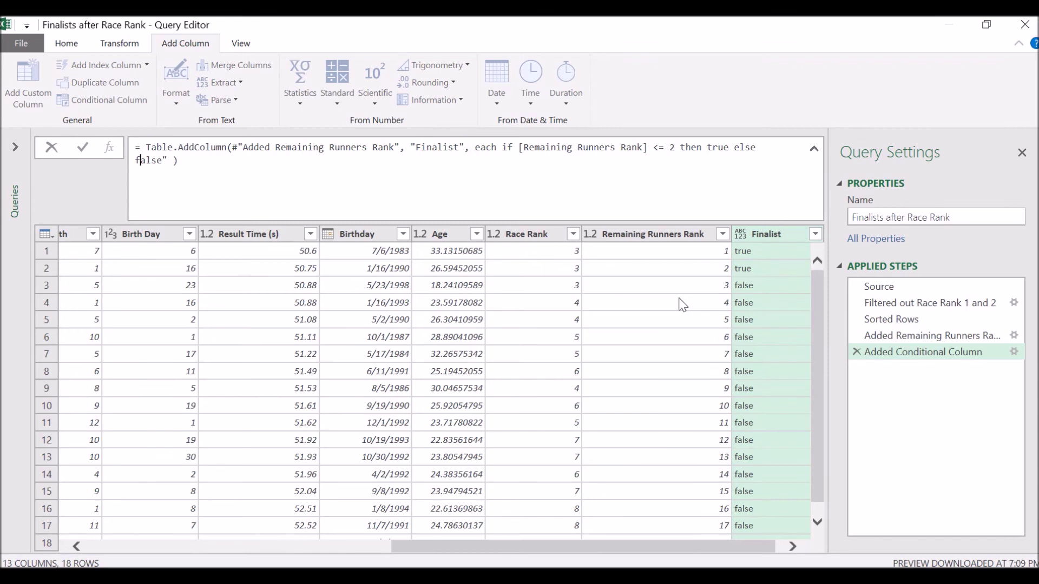
key(Right)
key(Right)
key(Right)
key(Right)
key(Right)
key(Delete)
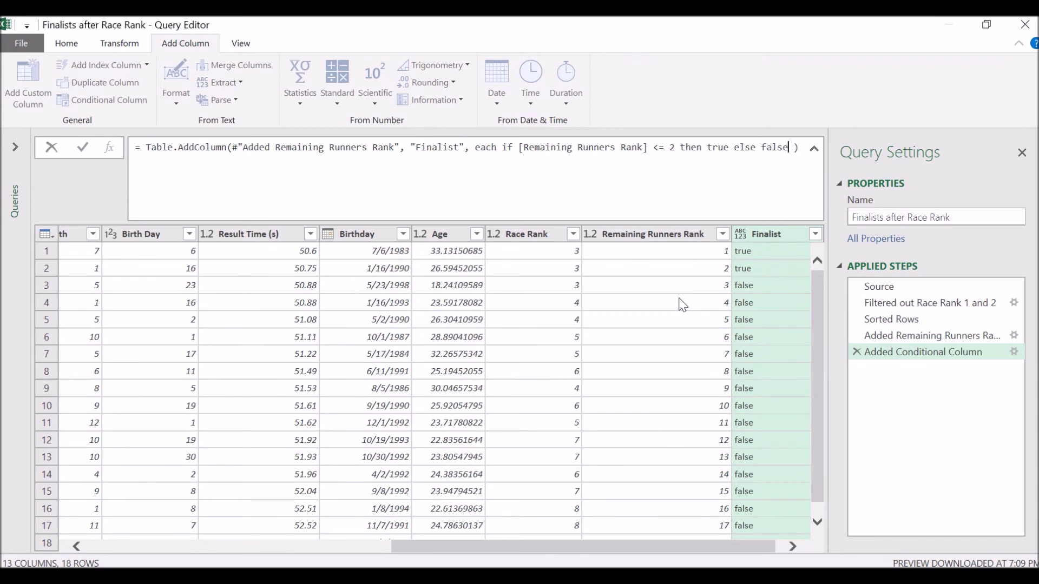
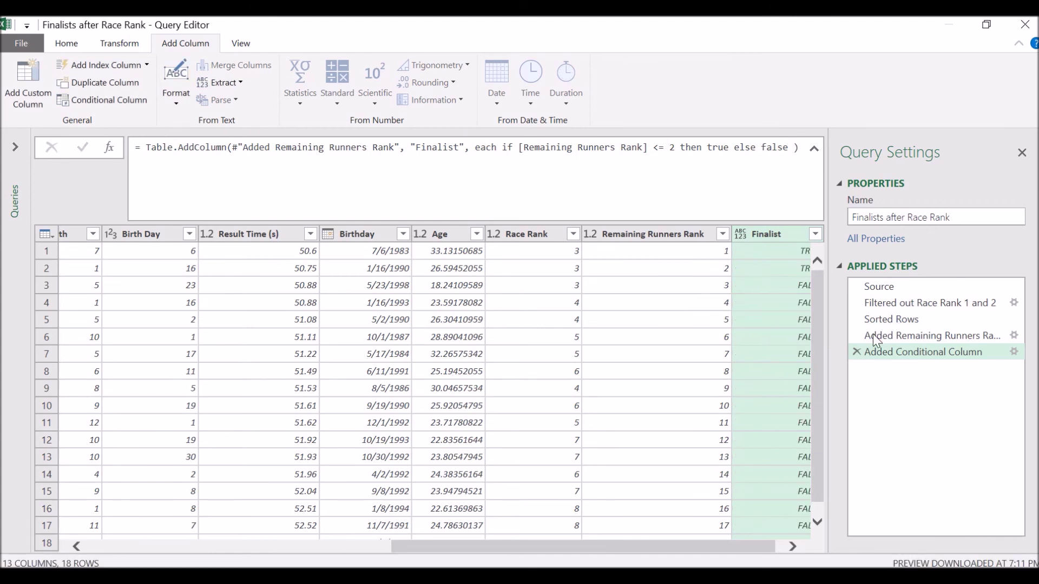
- Rename the Added Conditional Column applied step as Added Finliast Column
click(792, 547)
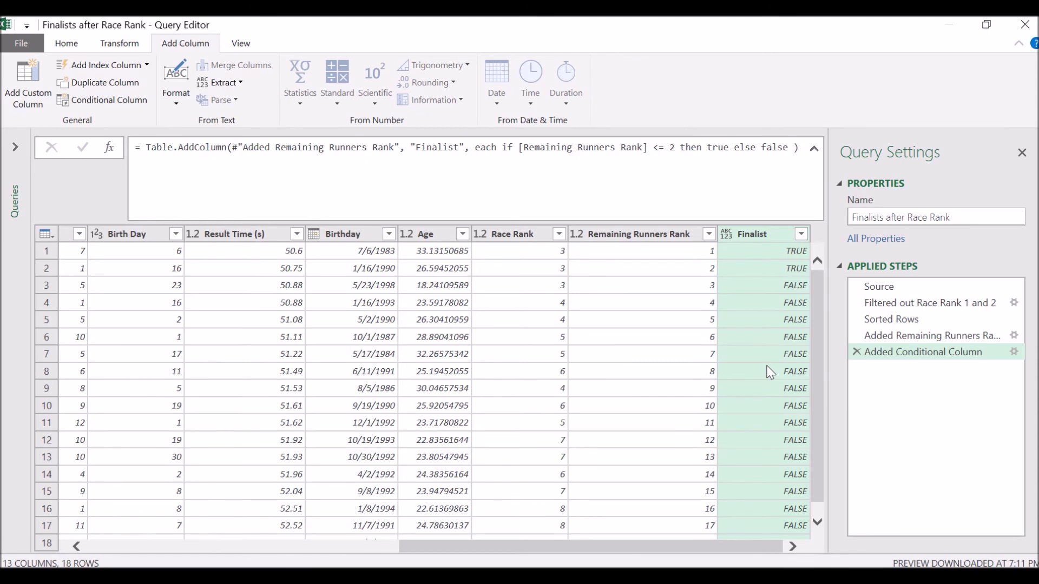
right_click(948, 352)
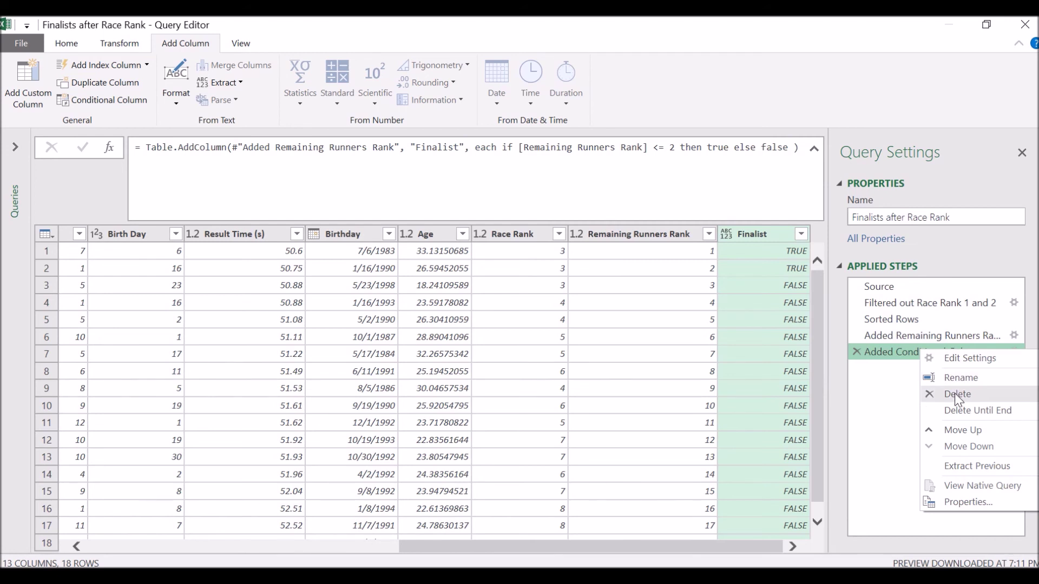
click(963, 377)
key(End)
key(ctrl+shift+Left)
key(ctrl+shift+Left)
key(ctrl+shift+Left)
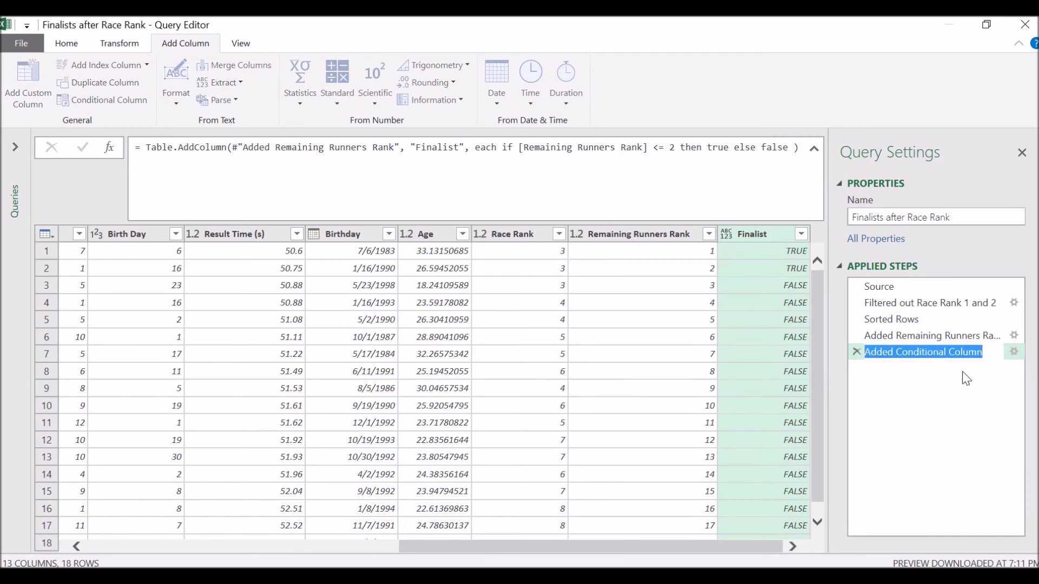
key(ctrl+shift+Right)
text(Finliast C)
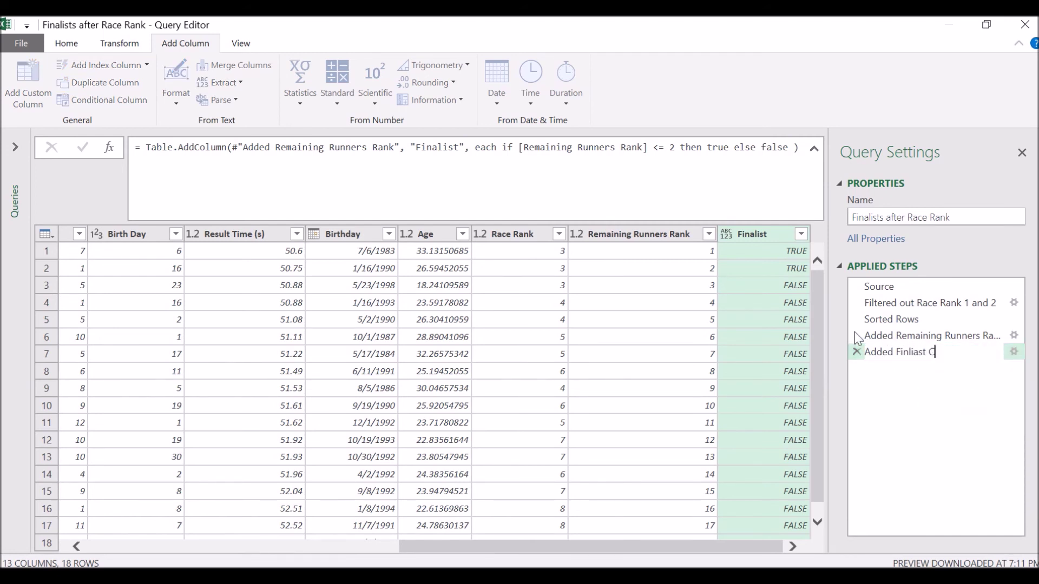
text(olumn)
key(Return)
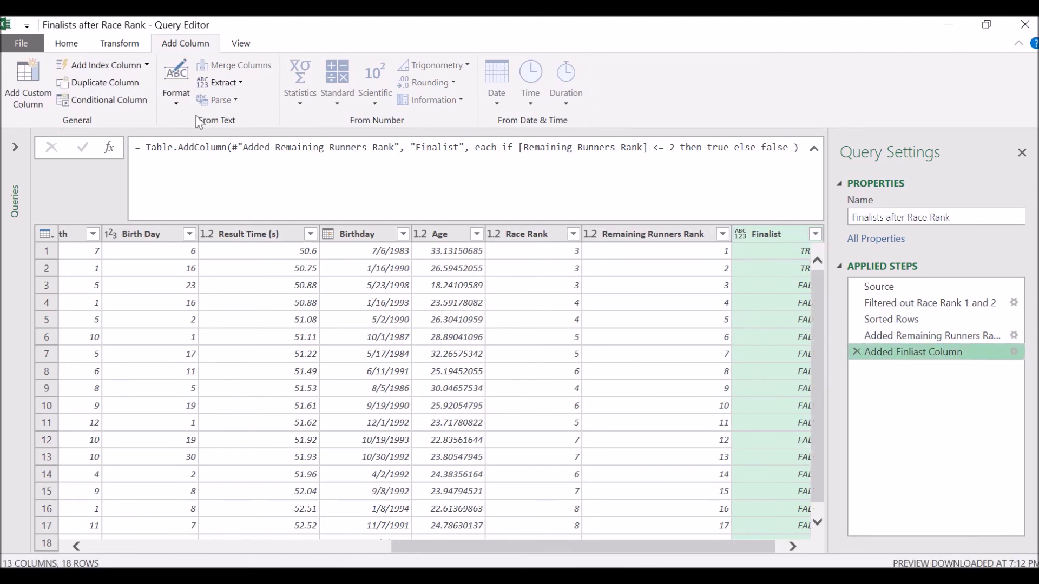
- Close the query editor and load the Finalists after Race Rank query as a connection only
click(60, 45)
click(20, 104)
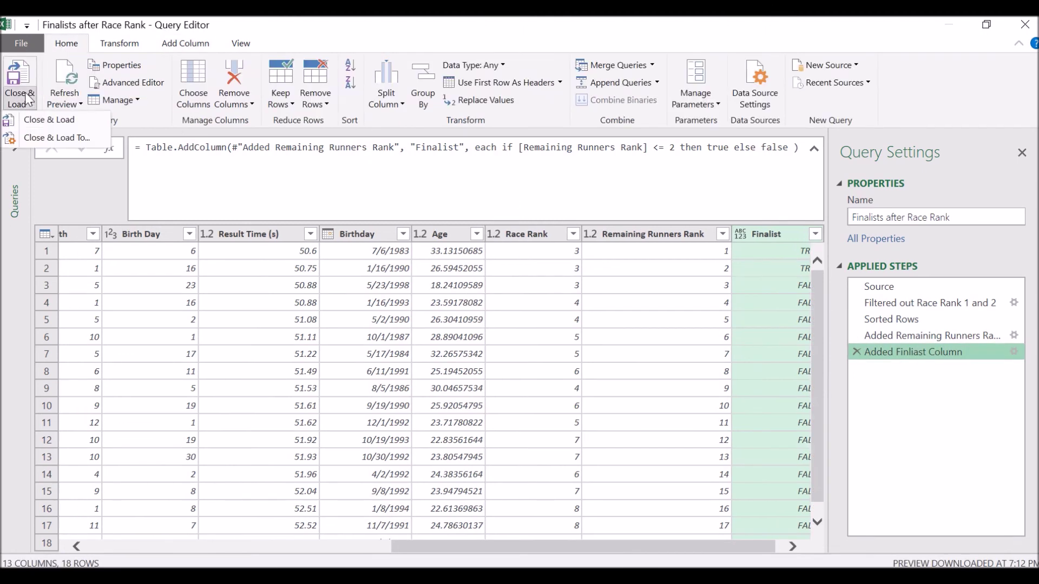
click(32, 121)
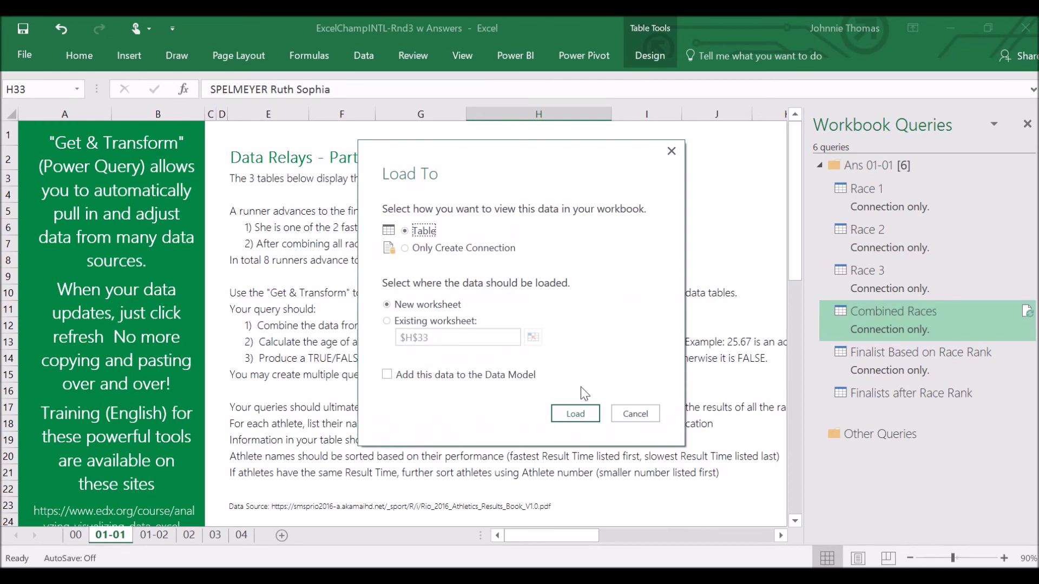
click(489, 248)
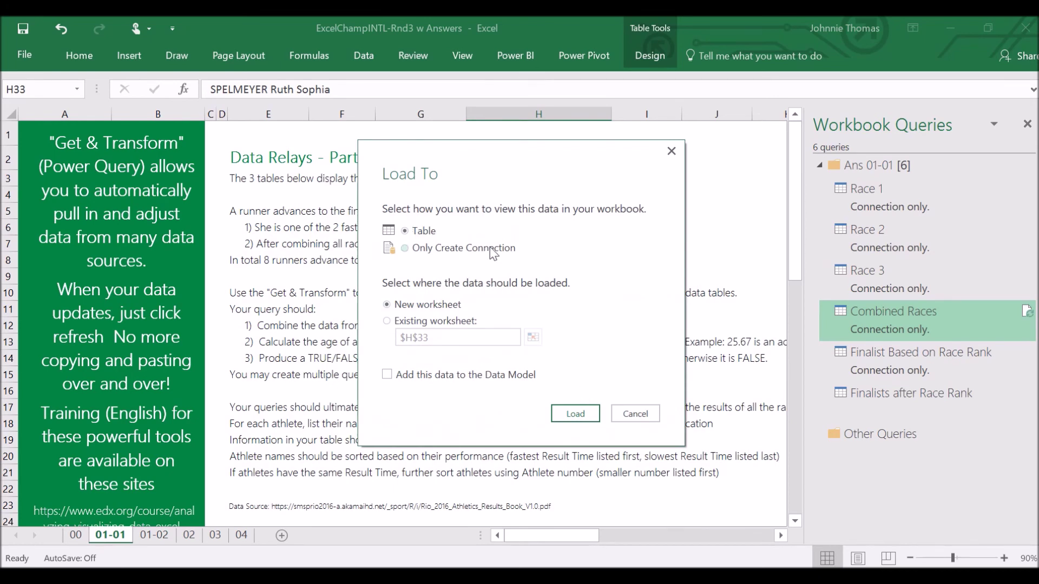
click(574, 414)
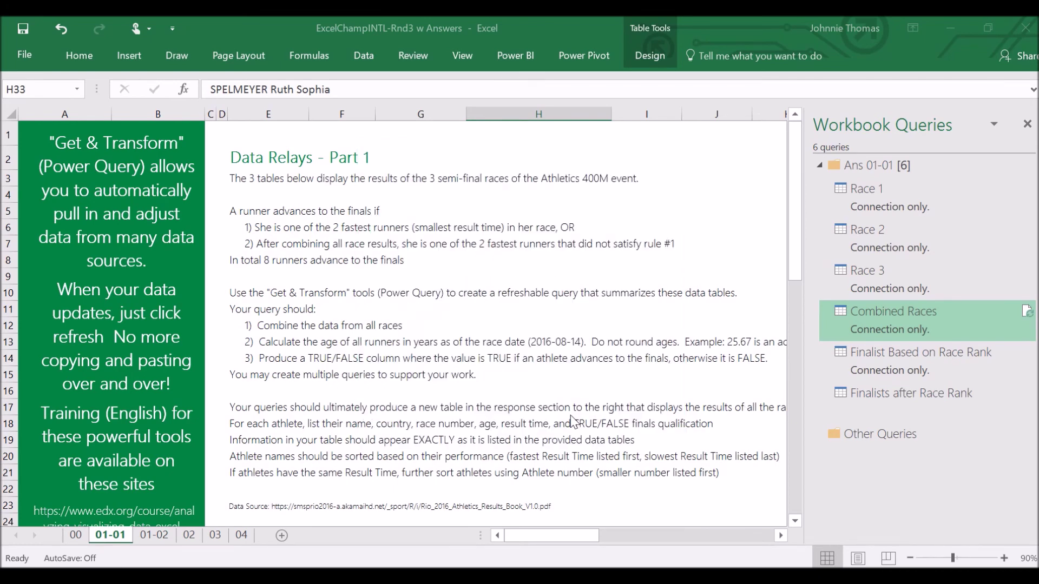
- Rename the Finalist Based on Race Rank query as Finalists Based on Race Rank
right_click(910, 394)
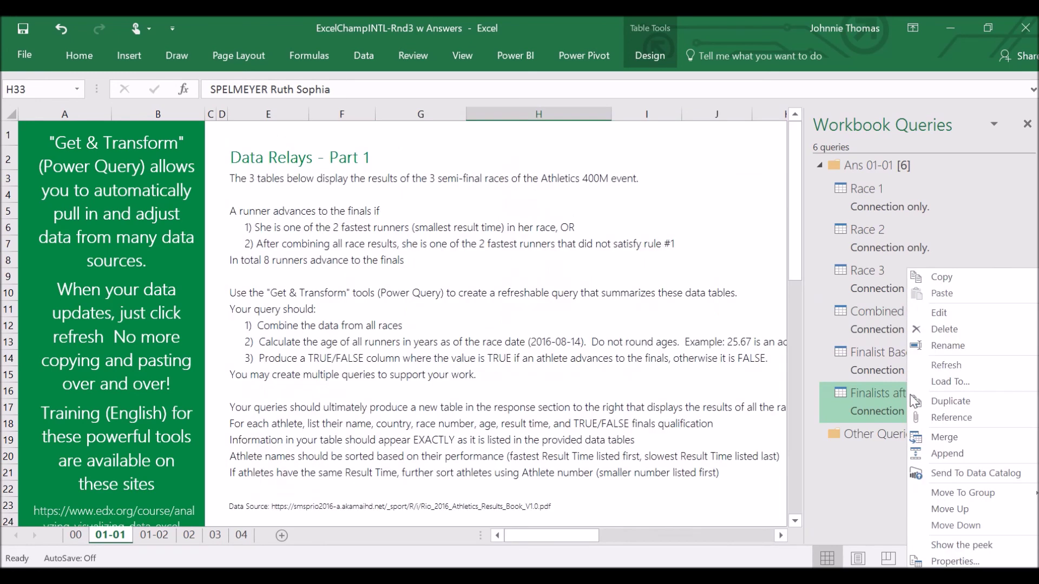
click(866, 347)
right_click(865, 345)
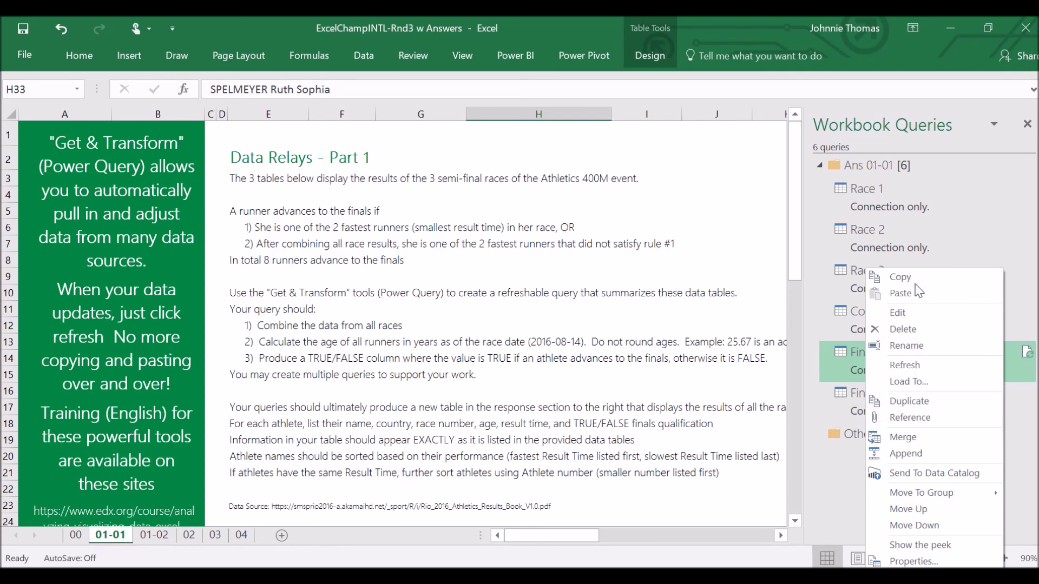
click(919, 347)
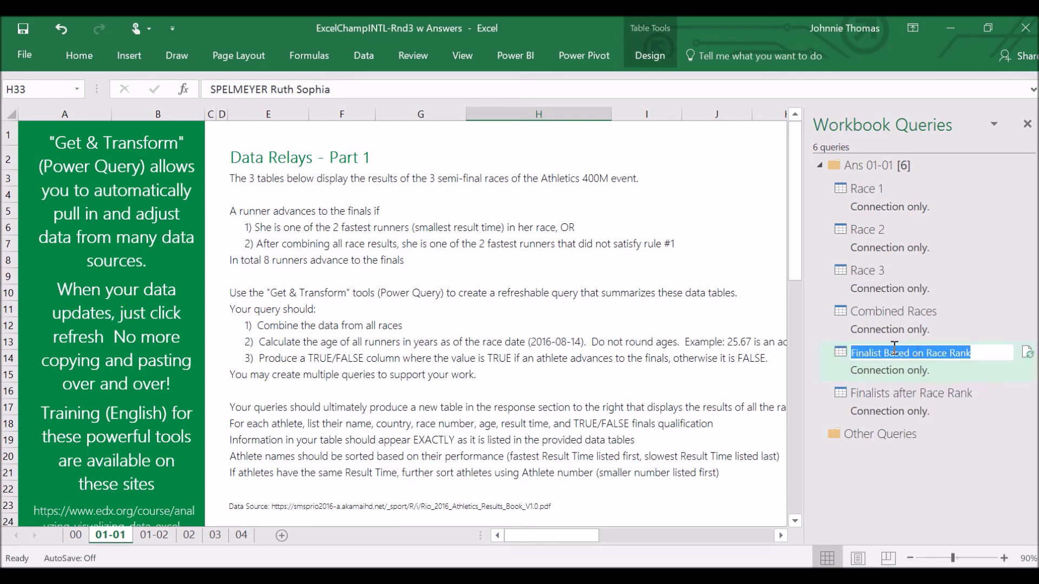
click(879, 351)
text(s)
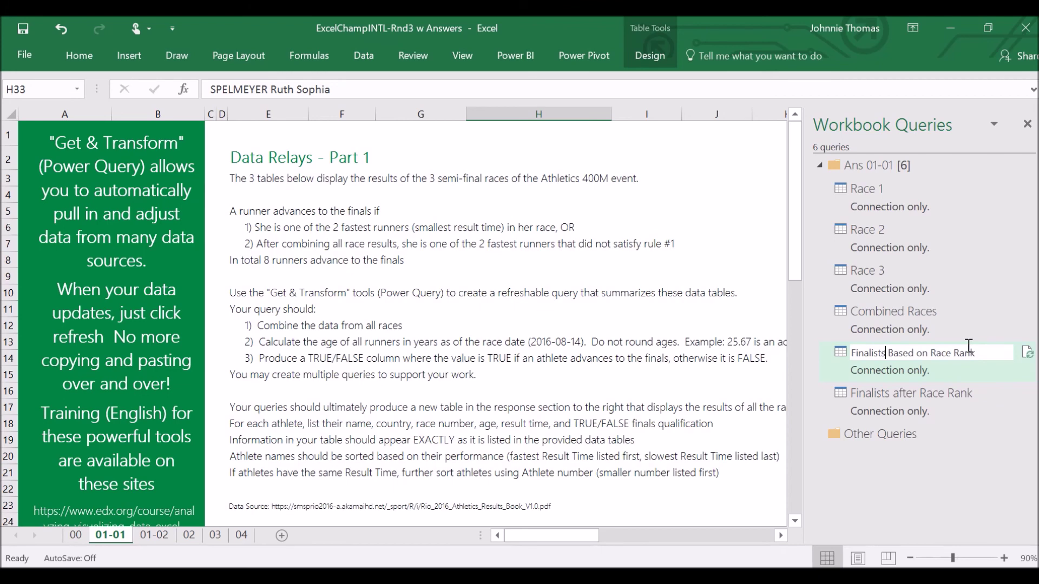
key(Return)
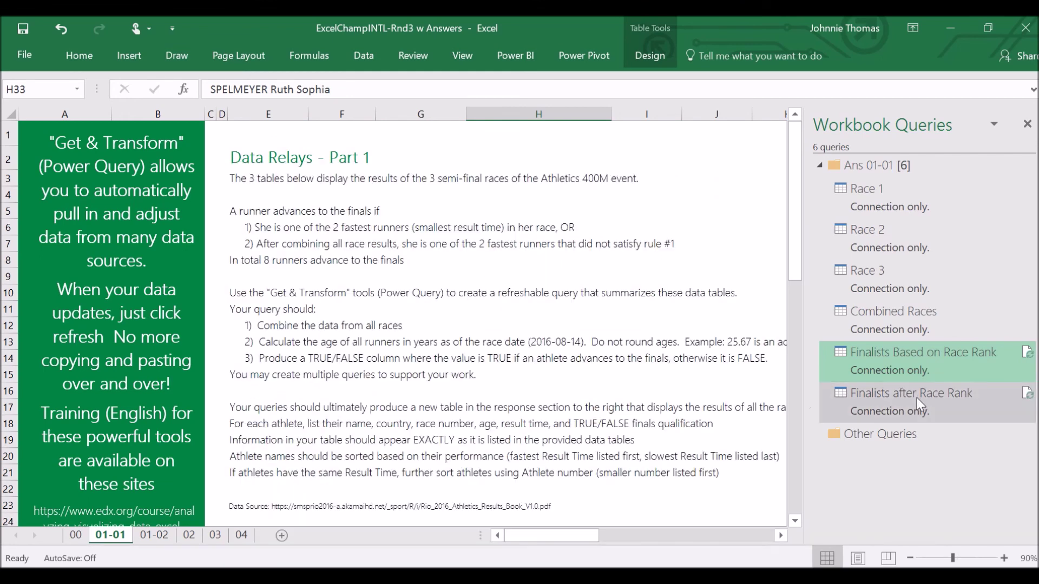
- Append the Finalists after Race Rank query to Finalists Based on Race Rank as a new two-table query
mouse_move(916, 398)
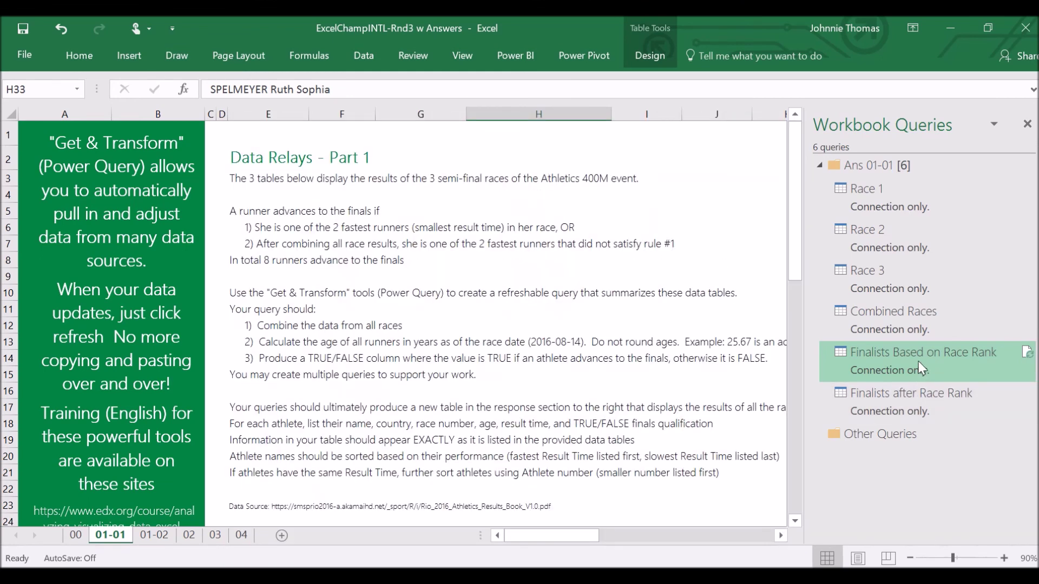
mouse_move(917, 361)
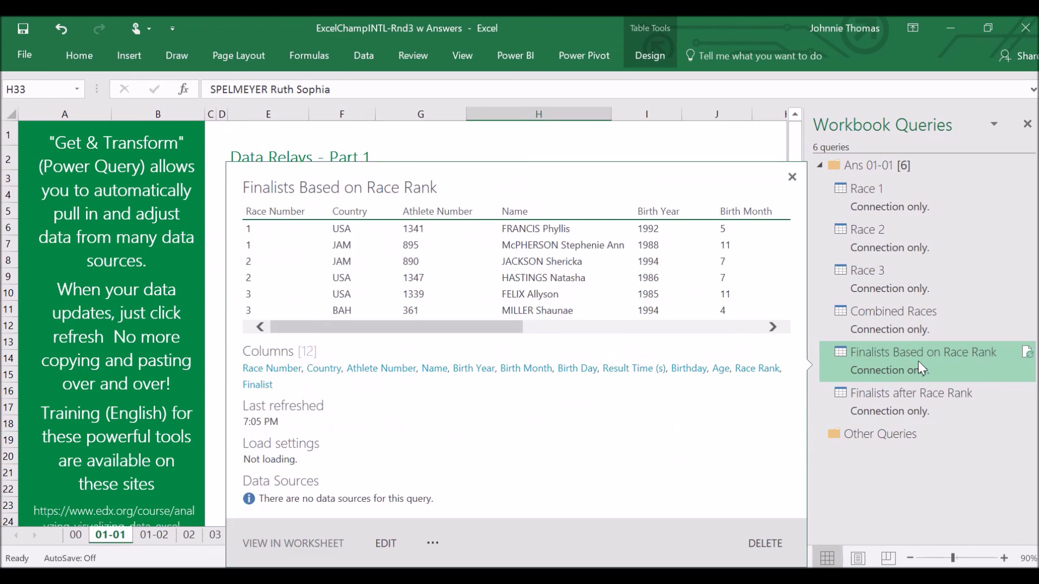
right_click(920, 365)
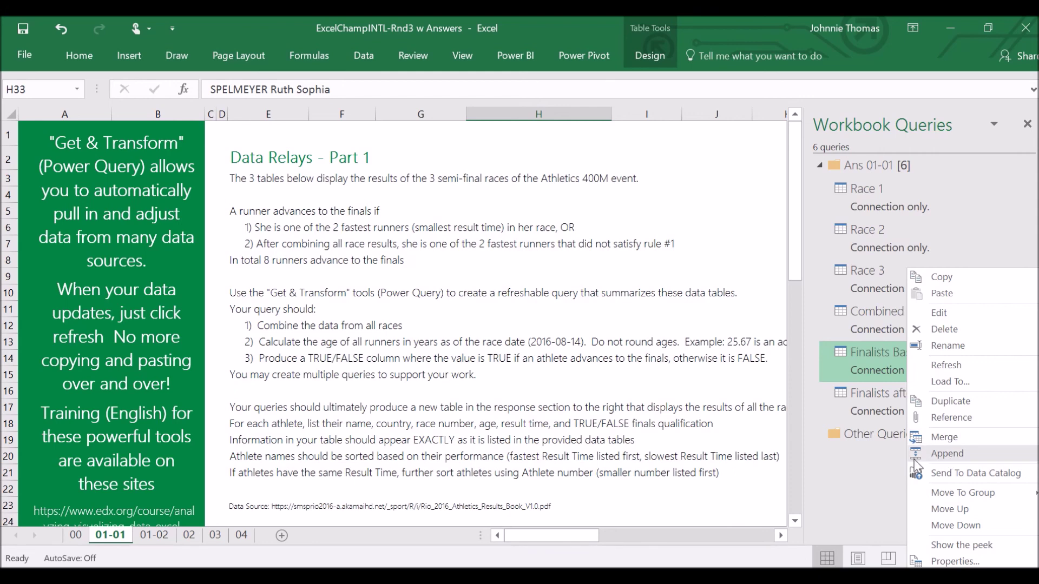
click(927, 457)
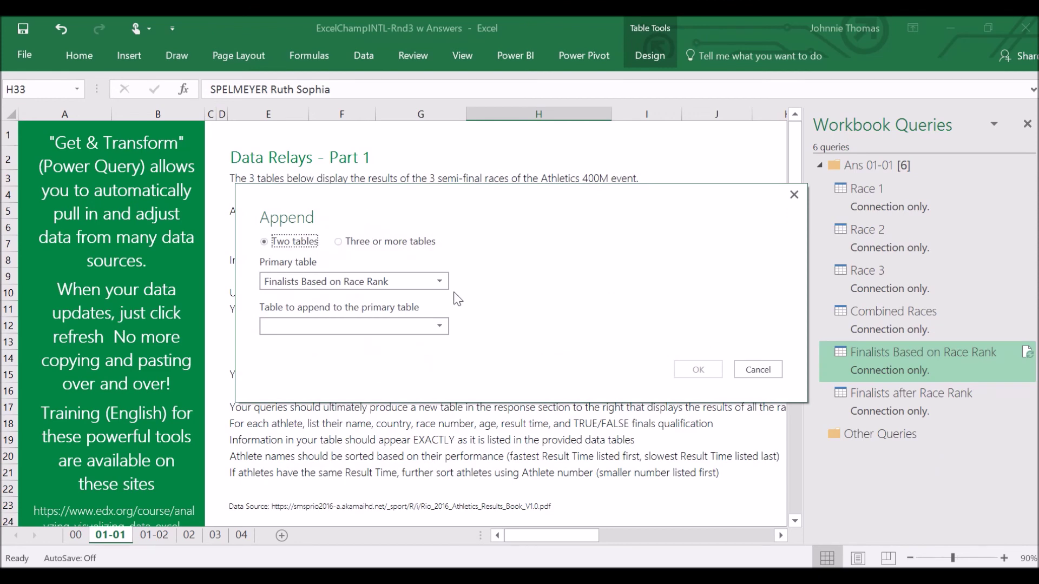
click(439, 324)
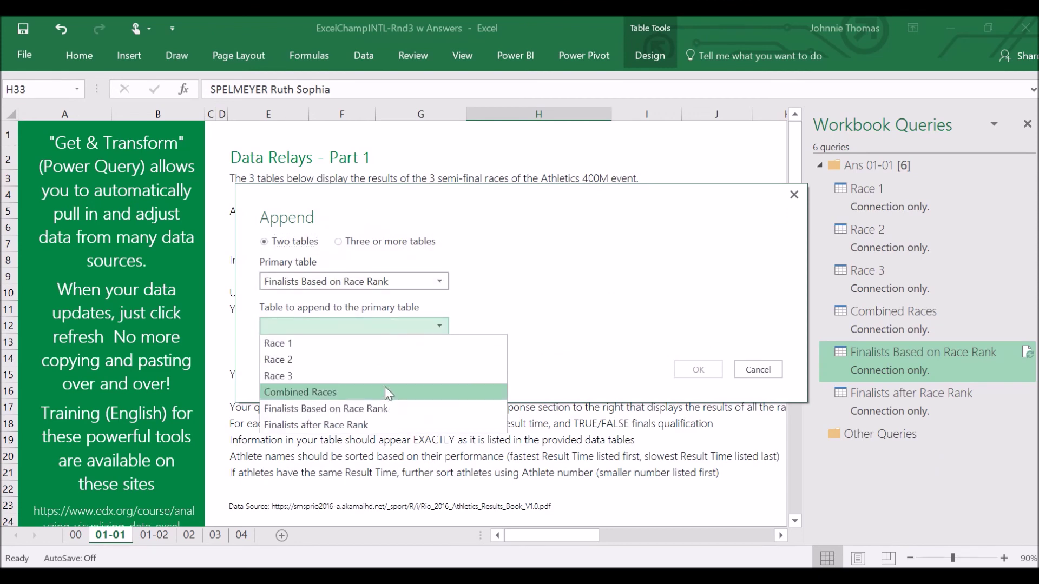
click(374, 425)
click(700, 371)
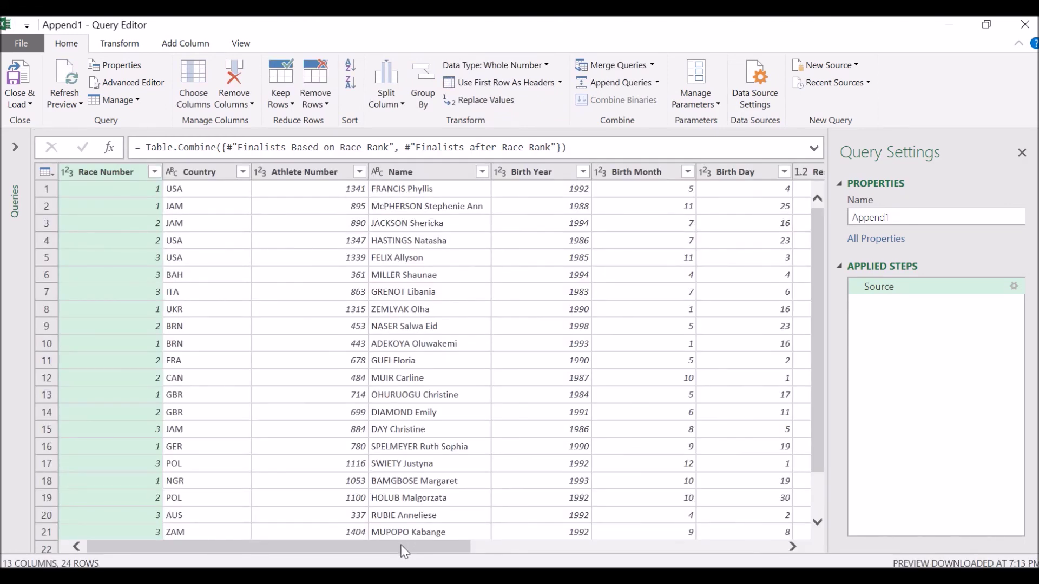
- Keep only the Race Number, Country, Athlete Number, Name, Result Time (s), Age and Finalist columns in the appended query
drag(404, 551, 210, 440)
ctrl+click(188, 178)
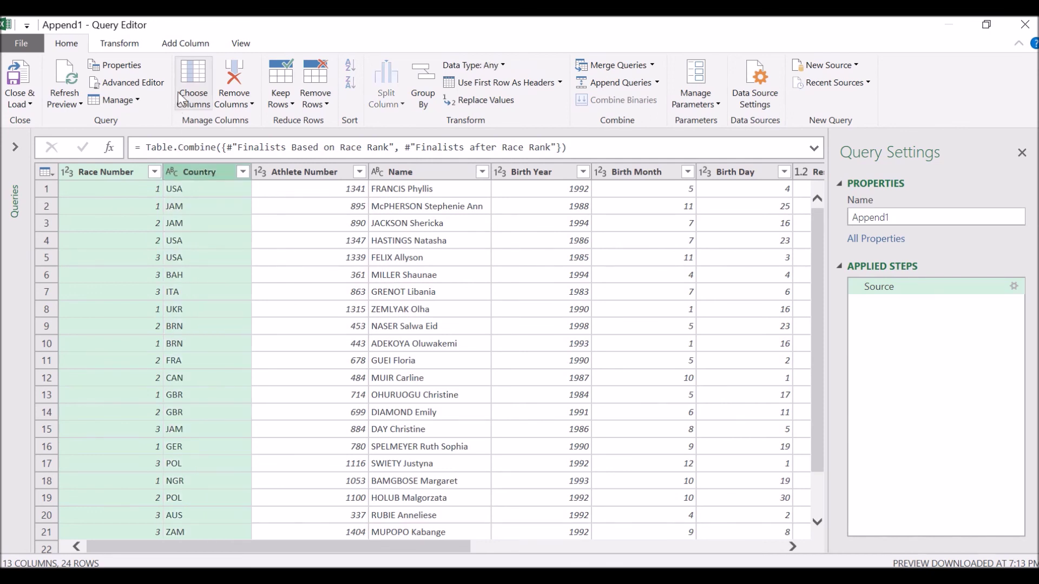
click(192, 81)
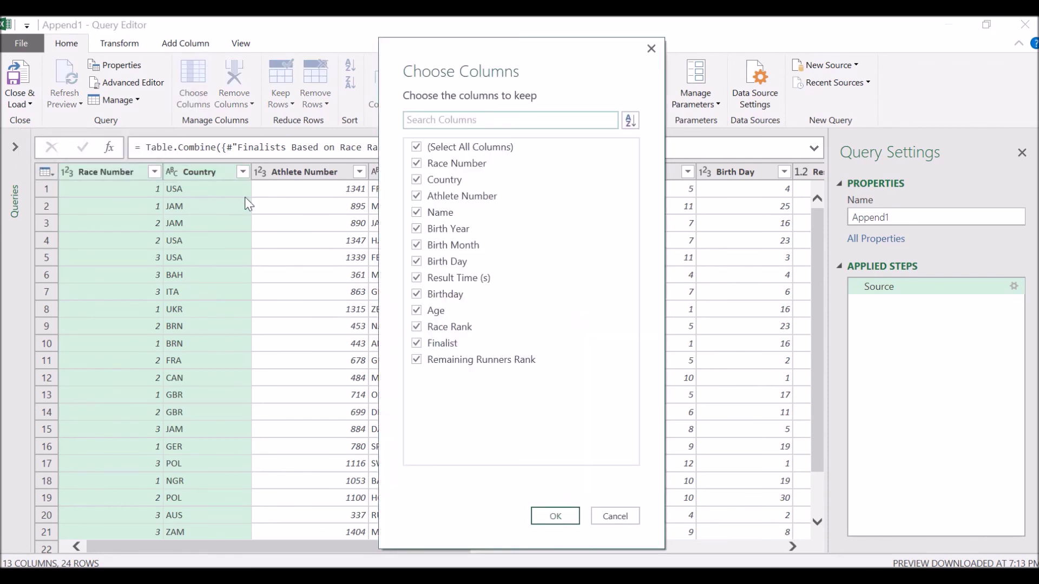
click(416, 146)
click(417, 163)
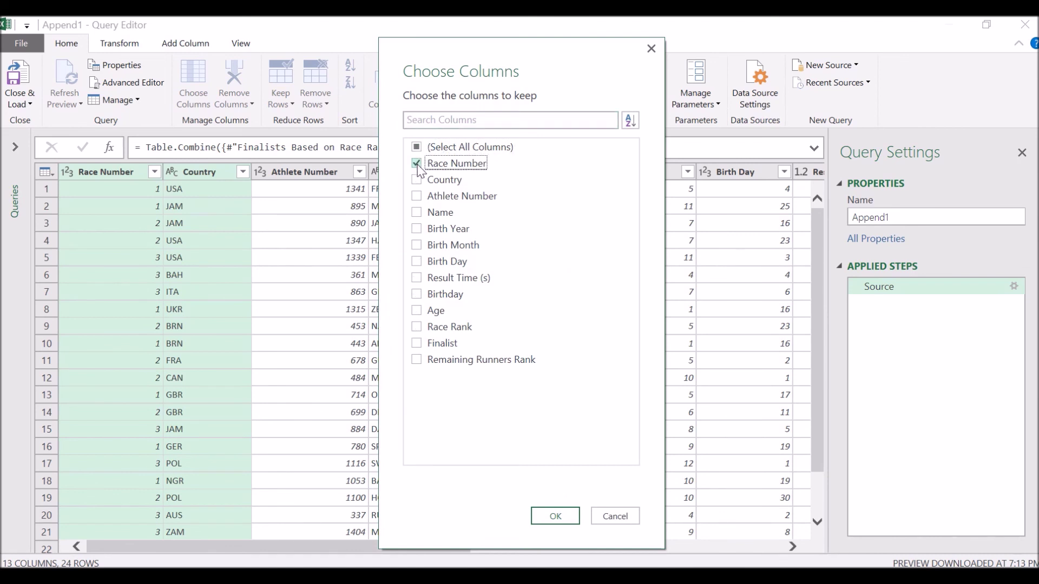
click(417, 180)
click(418, 195)
click(417, 213)
click(417, 280)
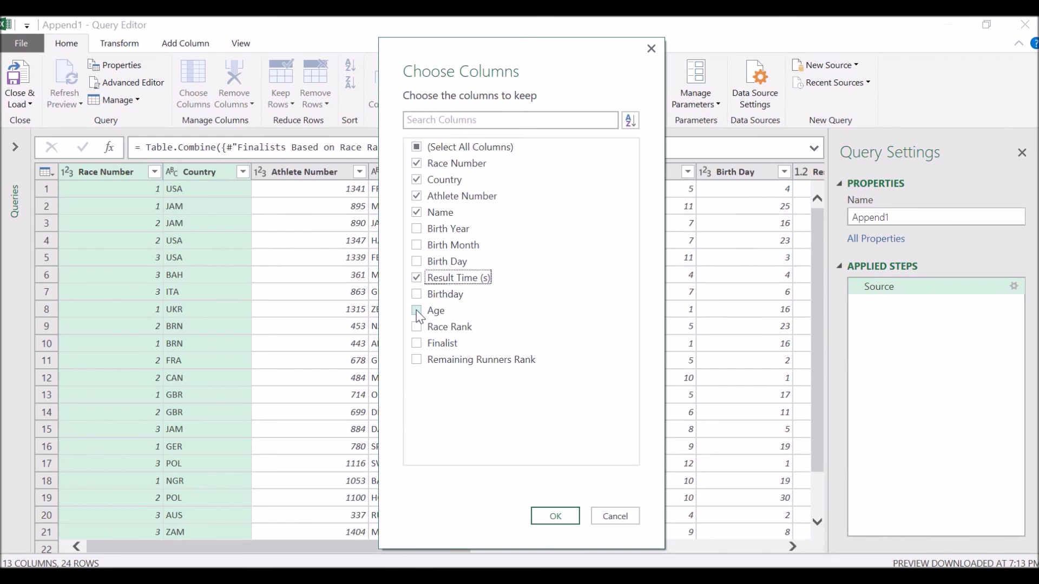
click(417, 310)
click(418, 343)
click(570, 515)
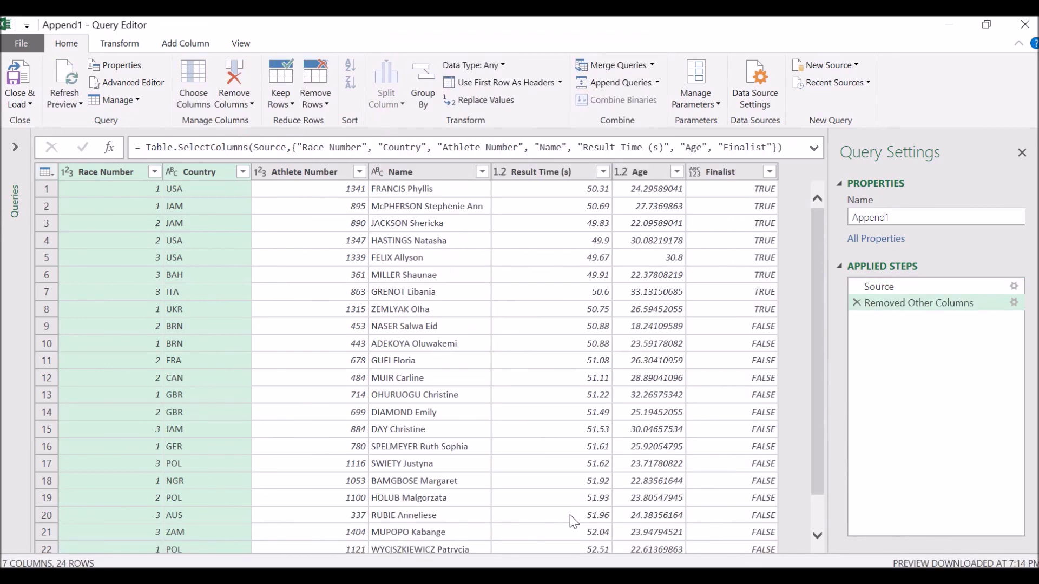
- Examine the finalist and rank columns at the Source step, and return to the Removed Other Columns step
click(941, 286)
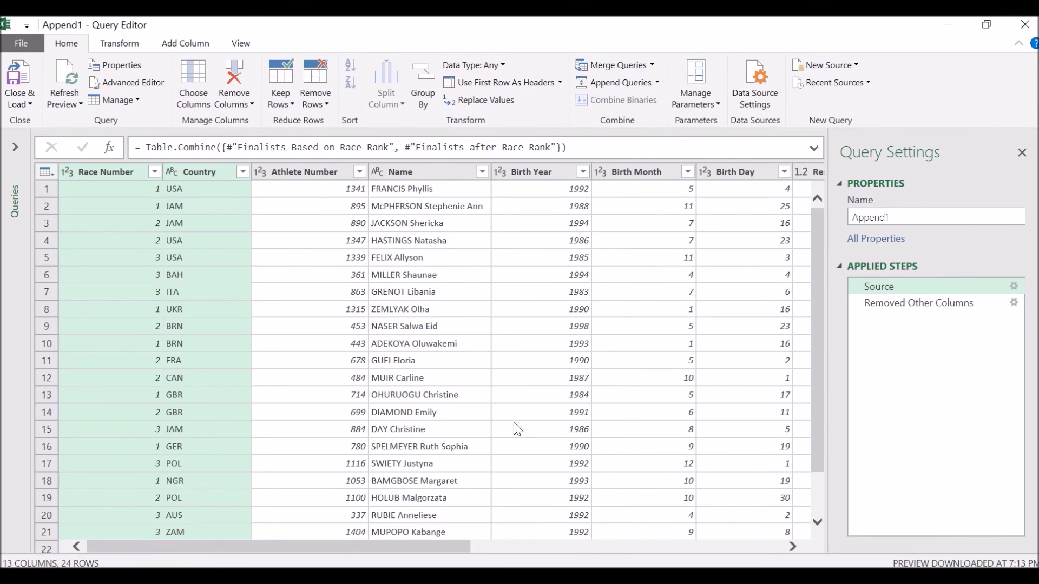
drag(381, 552, 733, 538)
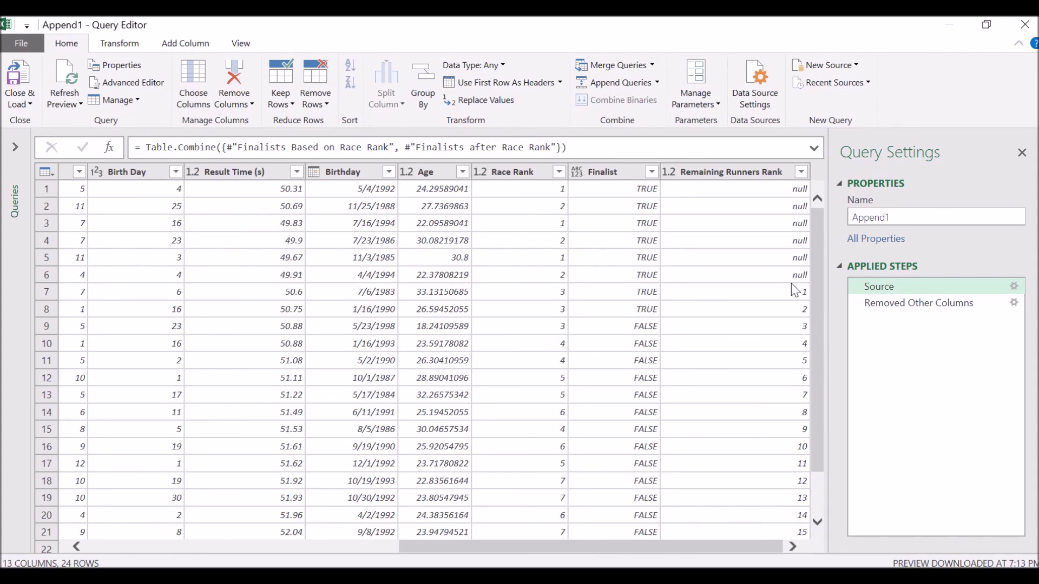
click(940, 309)
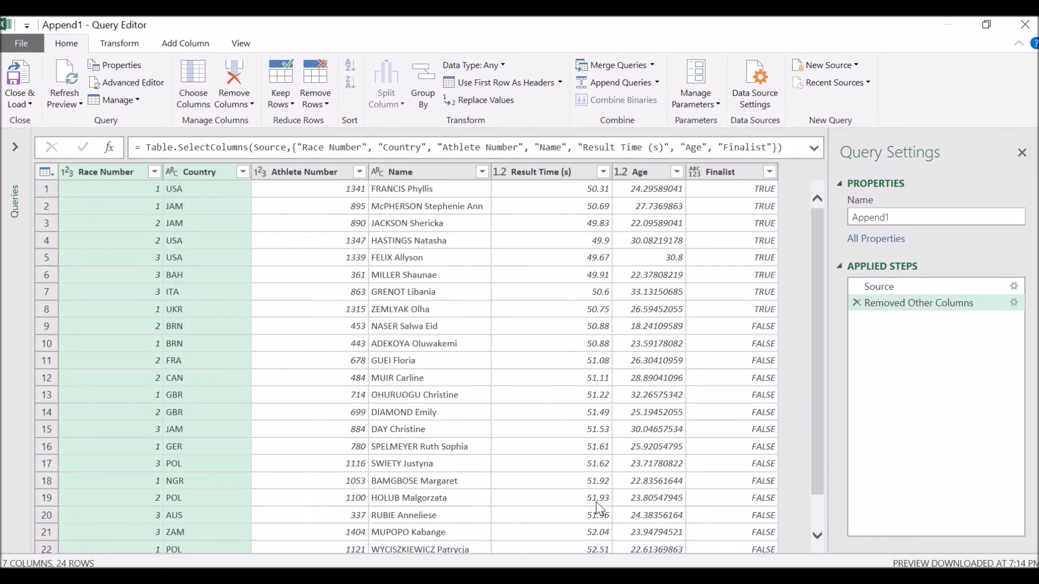
- Sort the rows ascending by Result Time (s), with Athlete Number ascending as the second sort level
click(603, 172)
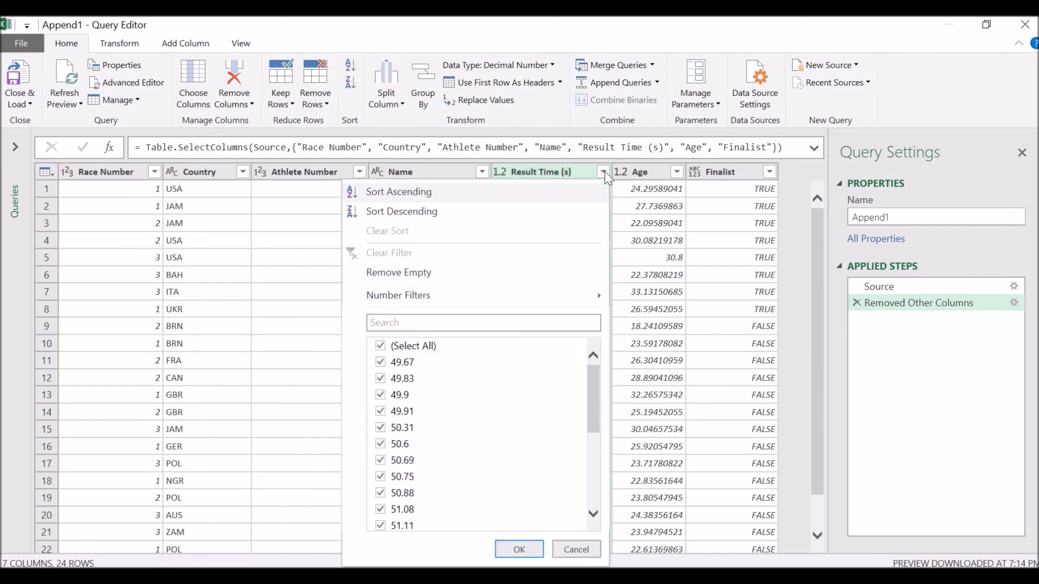
click(579, 193)
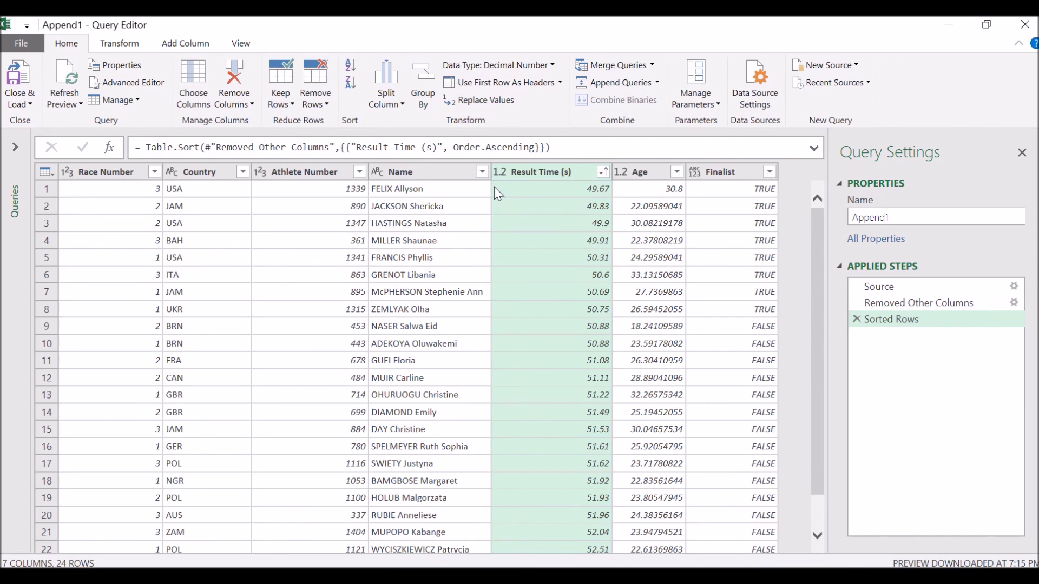
click(359, 172)
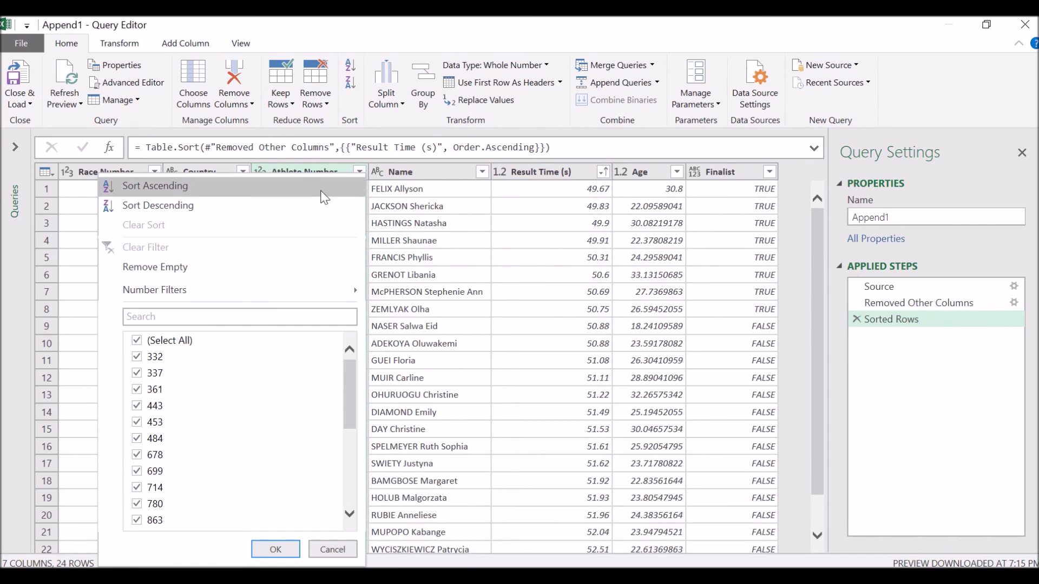
click(323, 197)
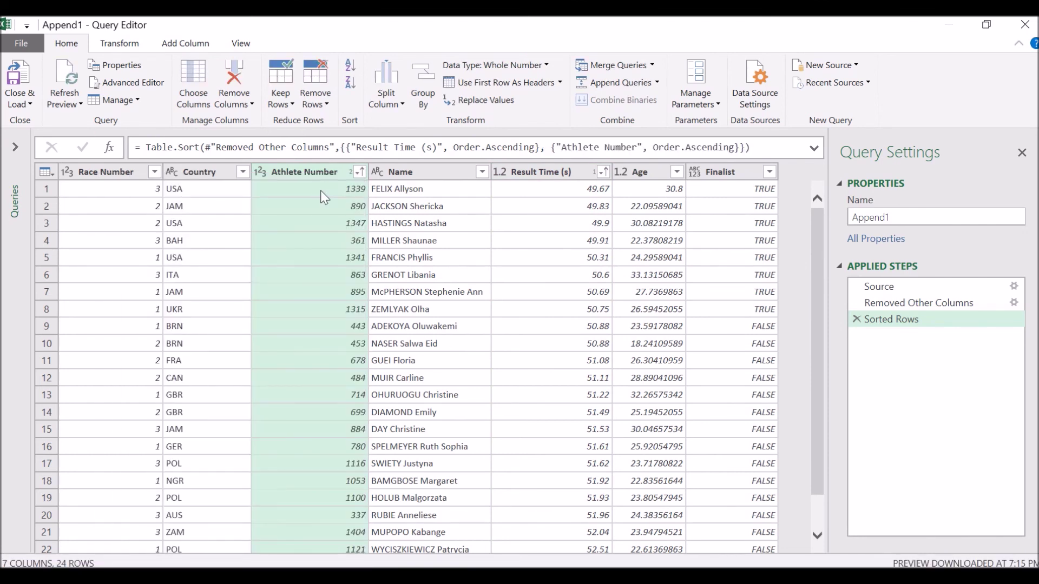
- Rename the appended query as Ans 01_01
click(17, 107)
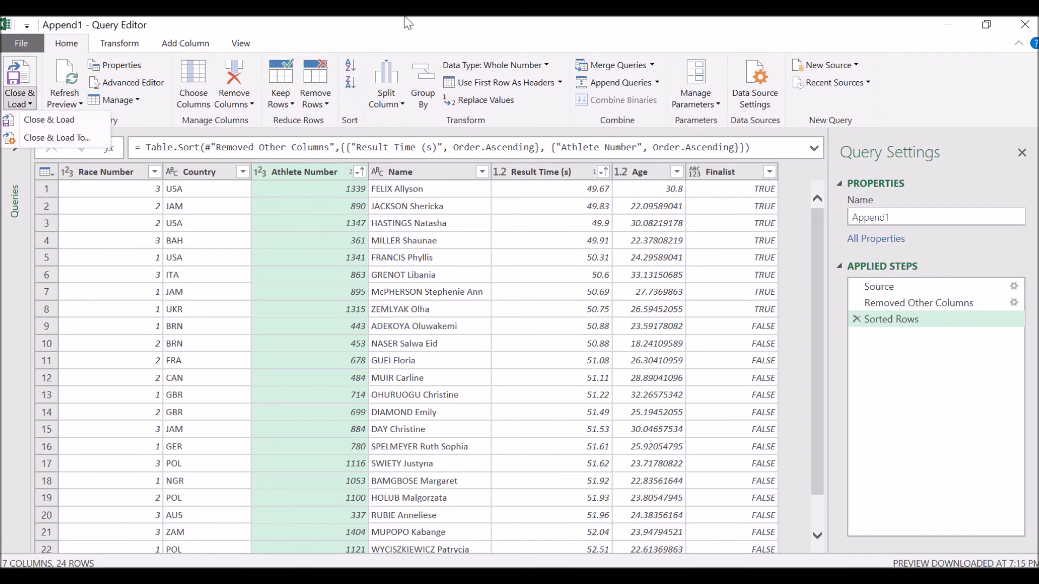
key(Escape)
click(912, 220)
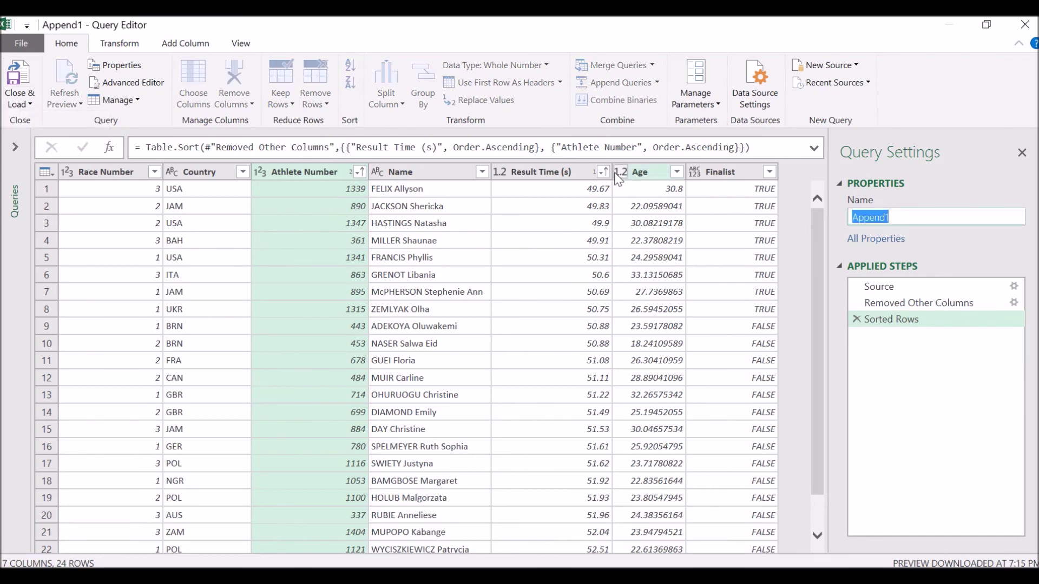
text(Ans )1)
key(BackSpace)
key(BackSpace)
text(01_01)
- Close the query editor and load Ans 01_01 as a table on the existing worksheet at cell R7 in the Response Section
click(21, 102)
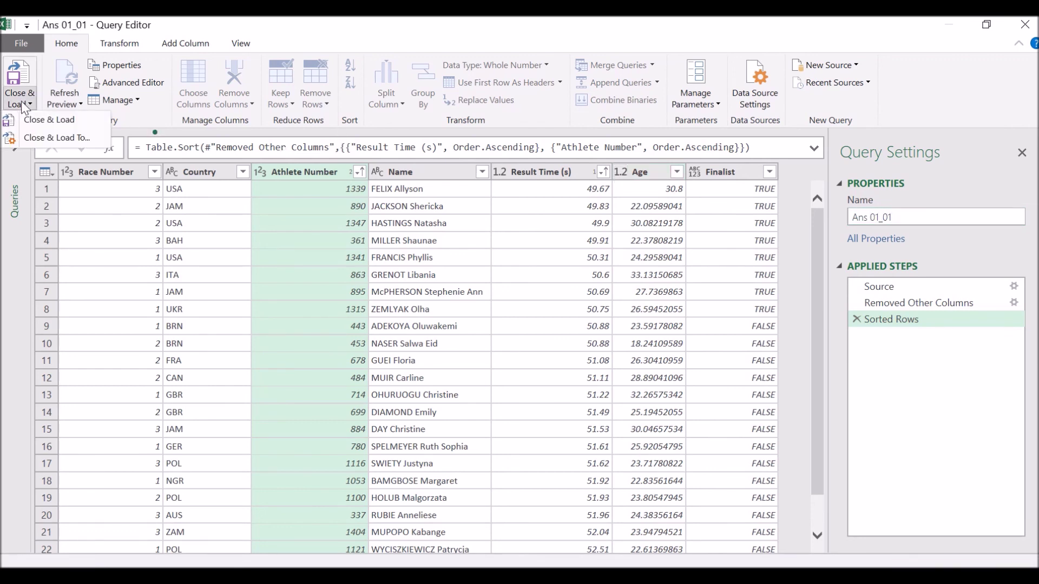
click(35, 142)
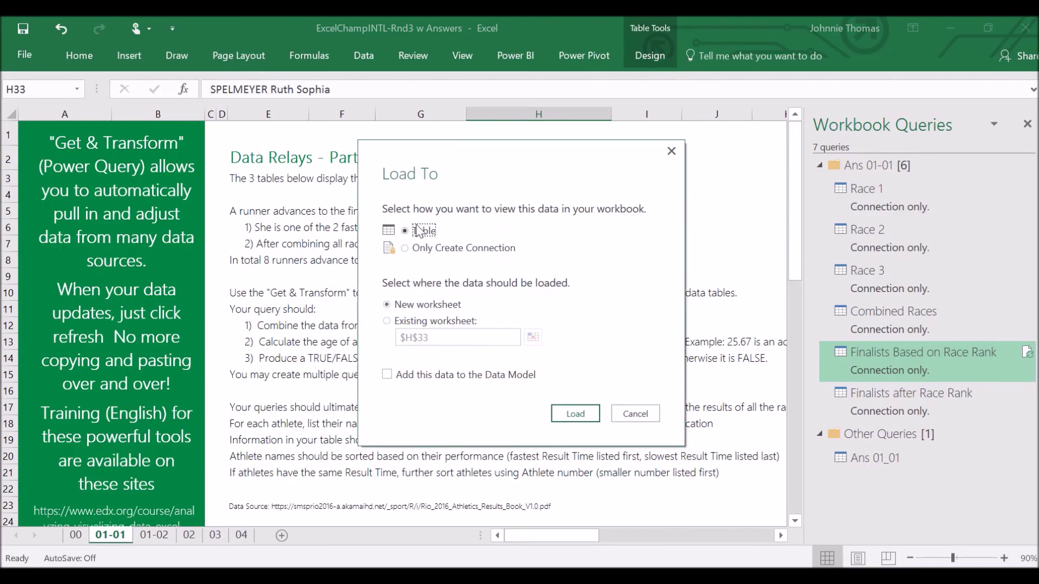
click(414, 231)
click(407, 321)
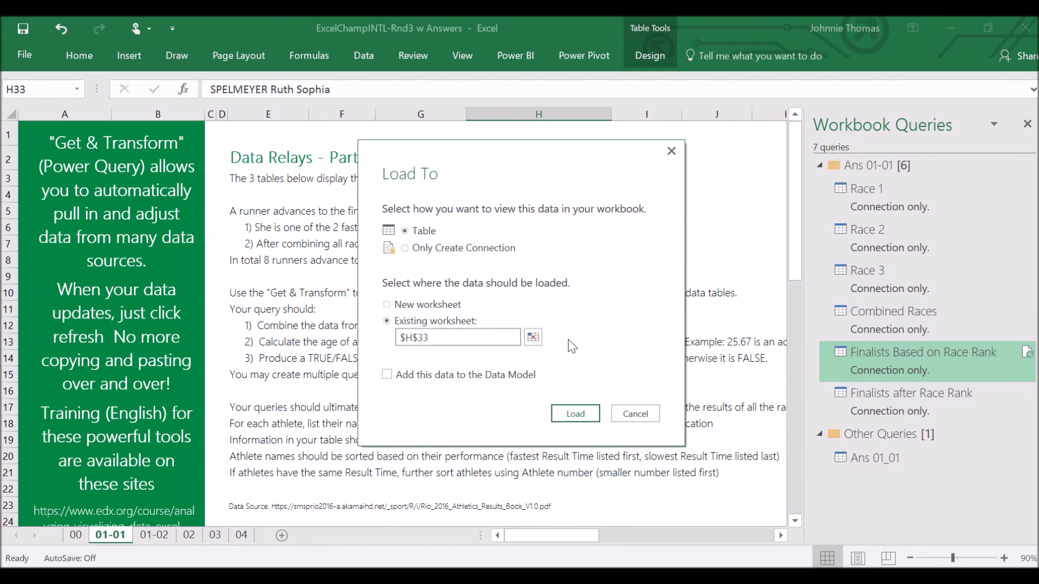
click(534, 338)
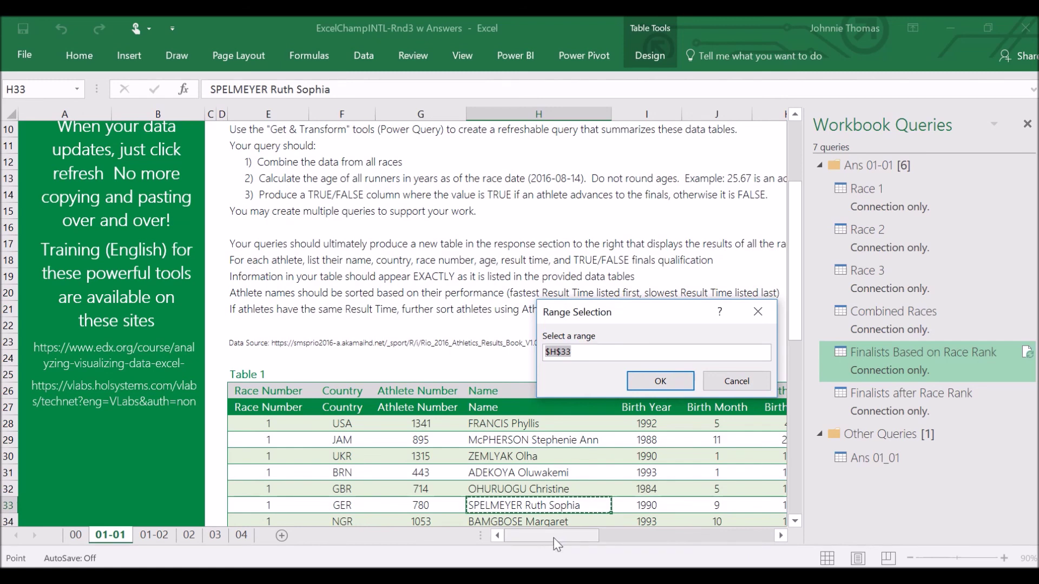
drag(553, 536, 634, 524)
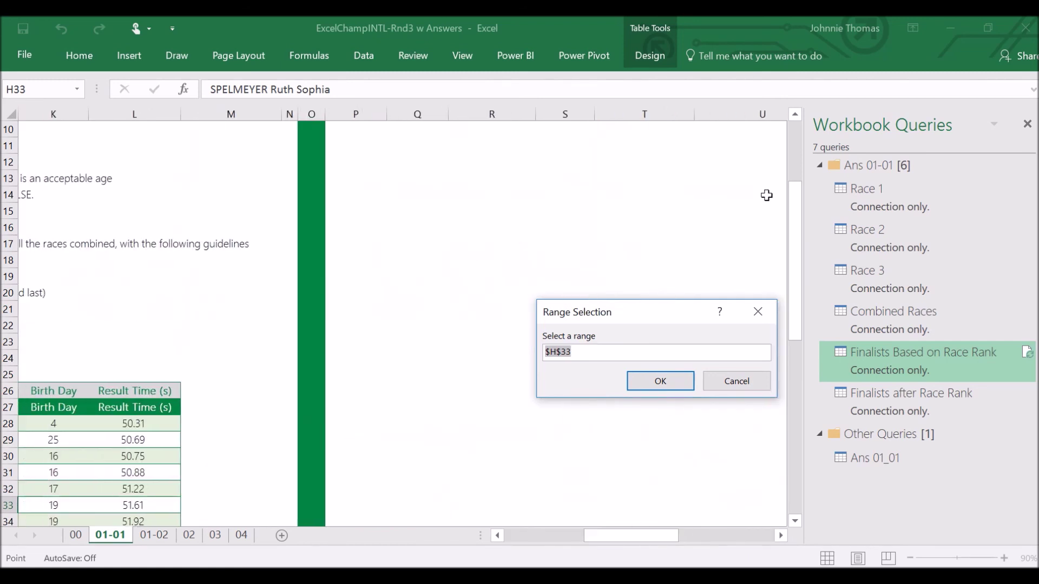
drag(795, 216, 795, 156)
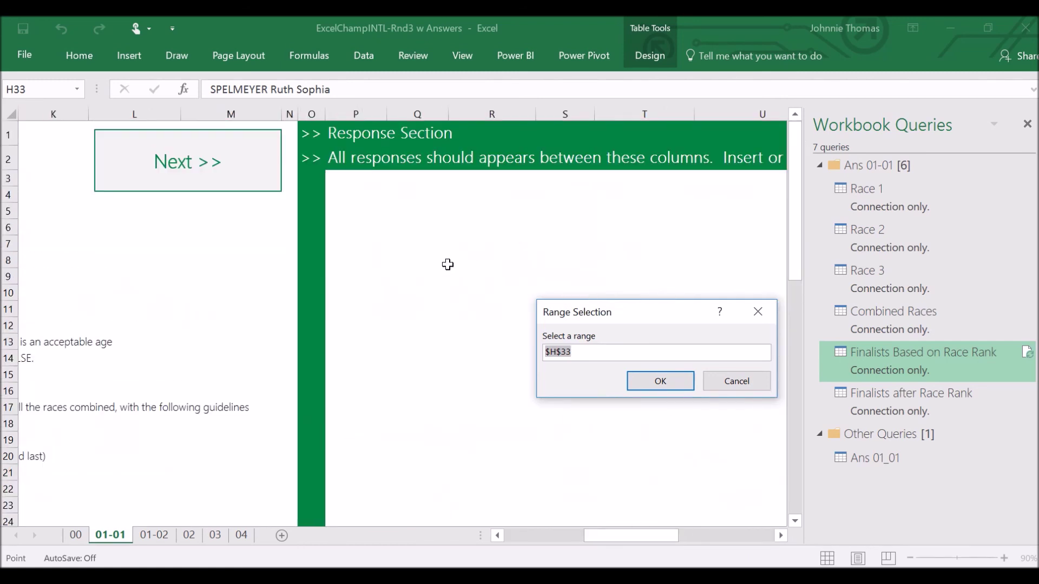
click(450, 245)
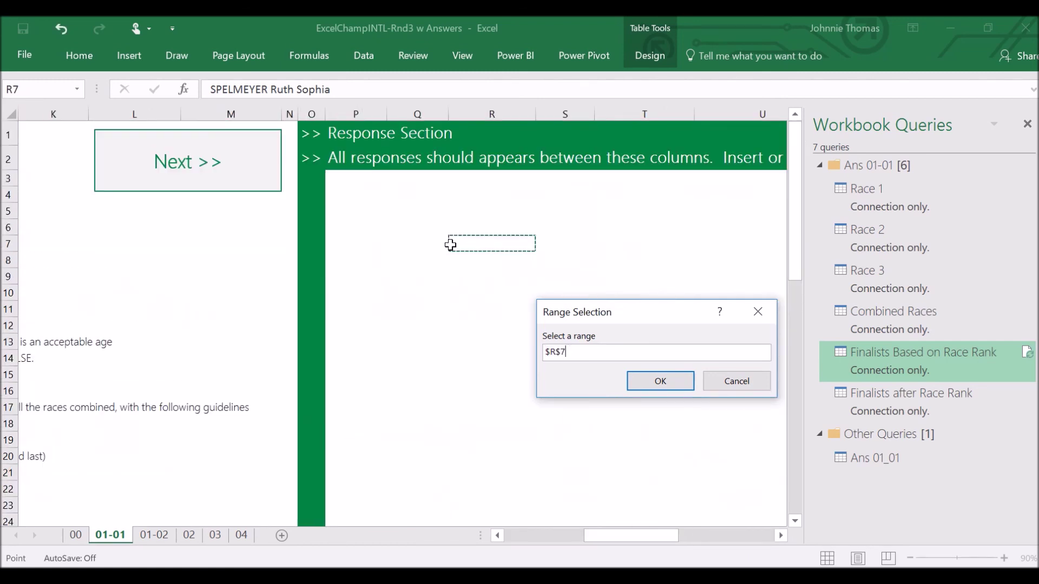
click(655, 381)
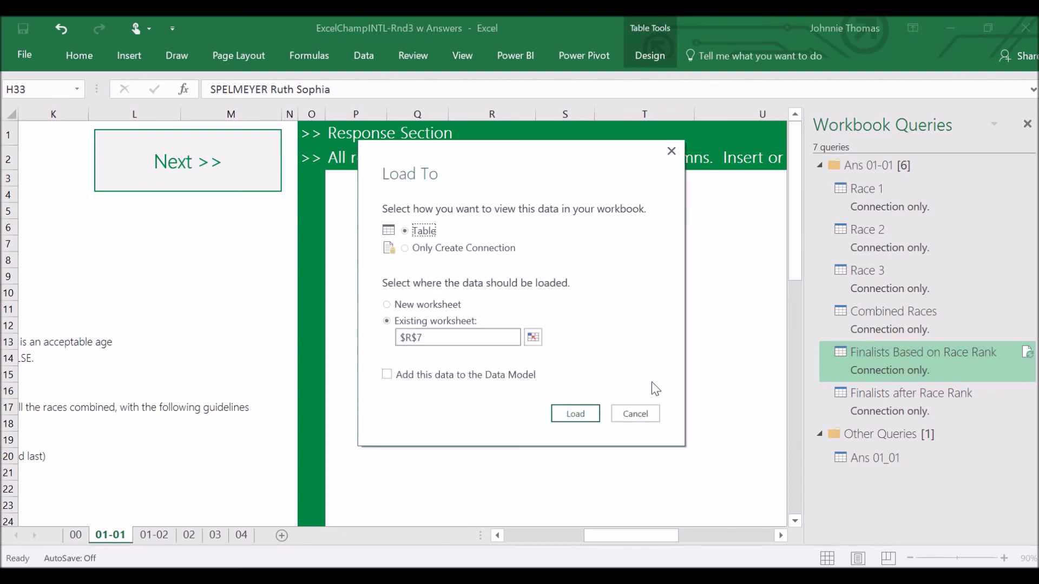
click(576, 415)
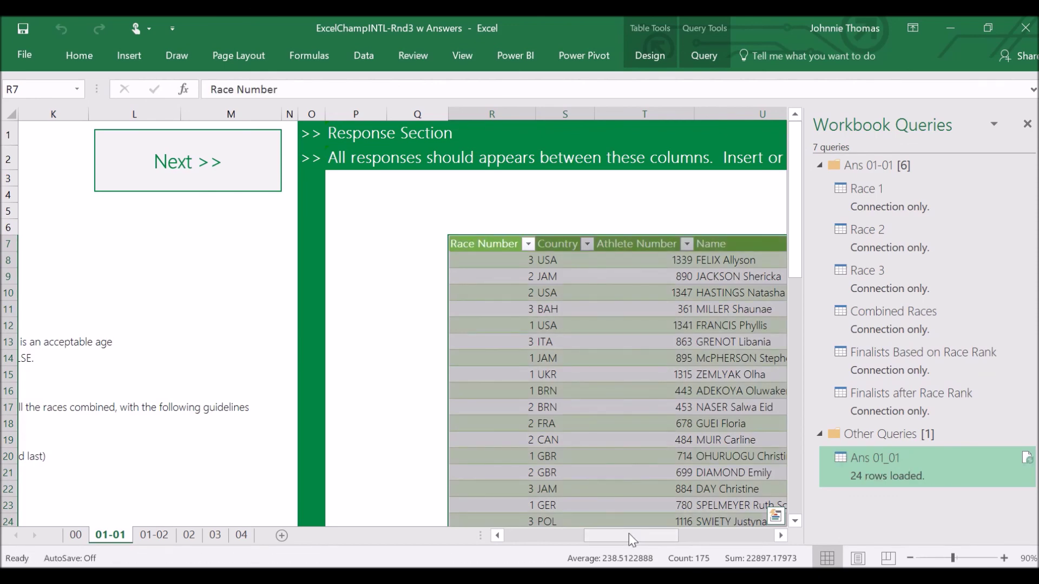
- Check the loaded table's columns and move the Ans 01_01 query into the Ans 01-01 group
drag(632, 539, 679, 538)
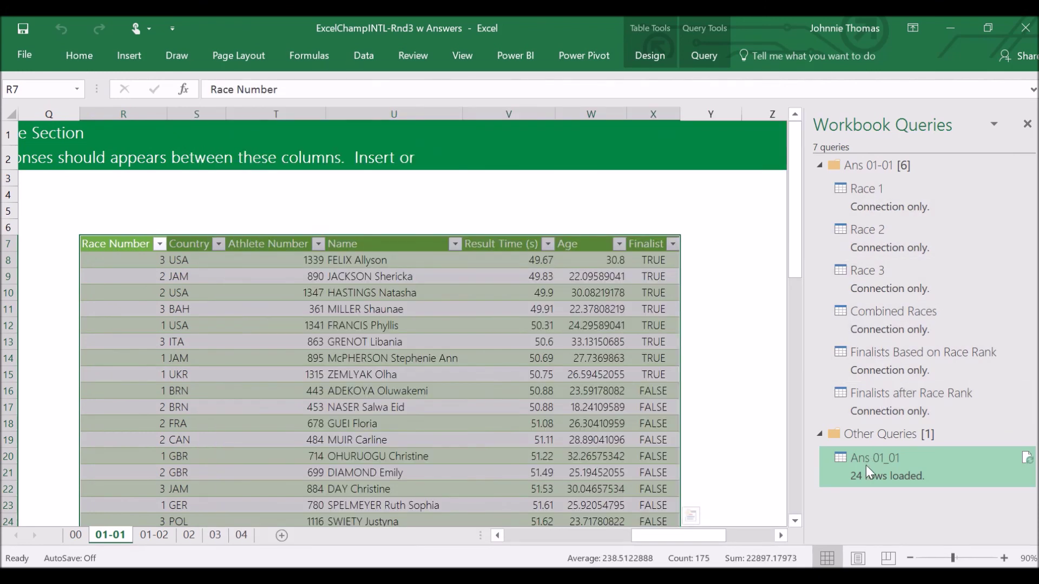
mouse_move(867, 470)
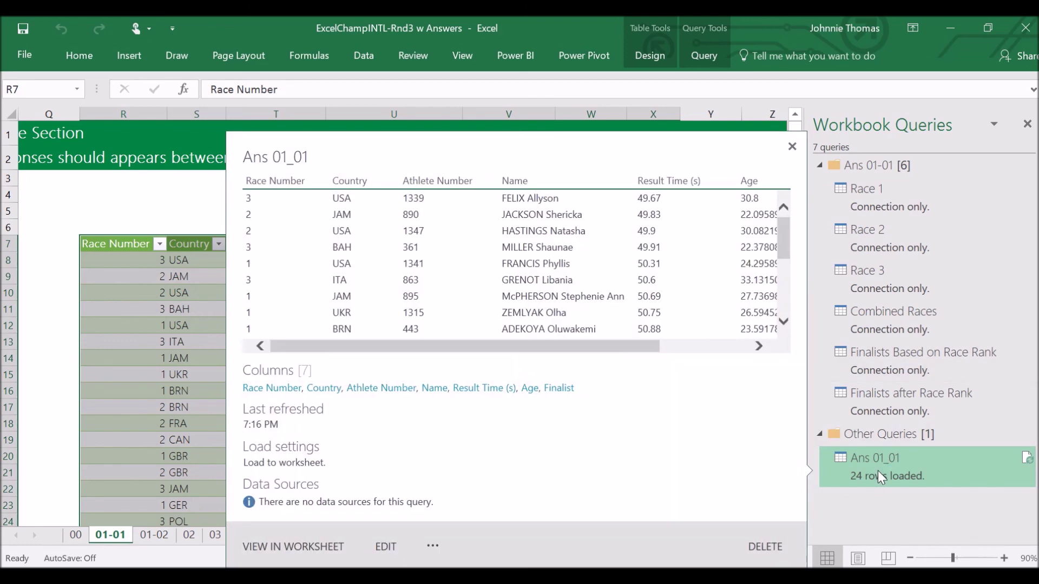
right_click(877, 471)
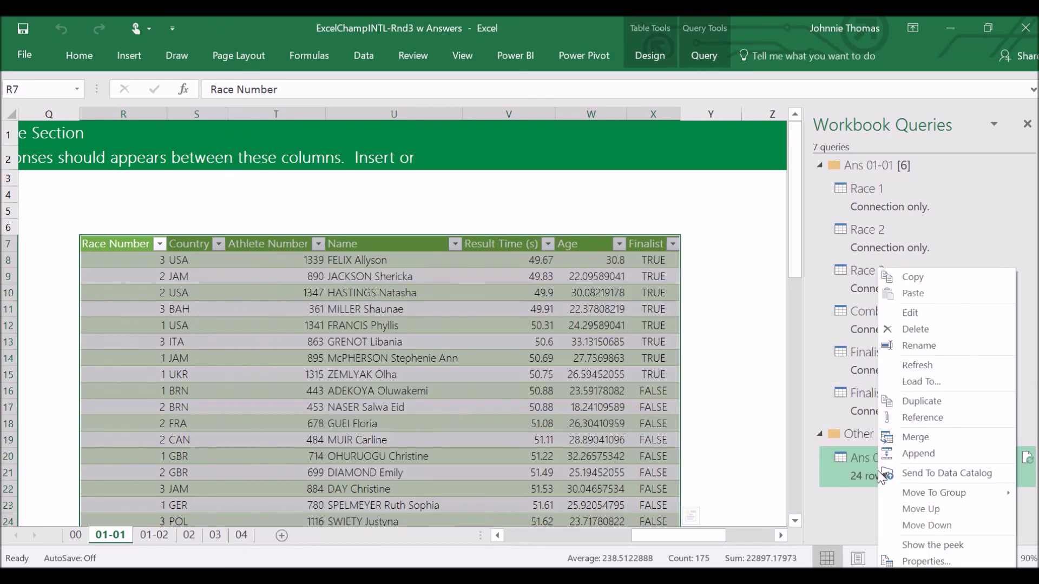
mouse_move(937, 493)
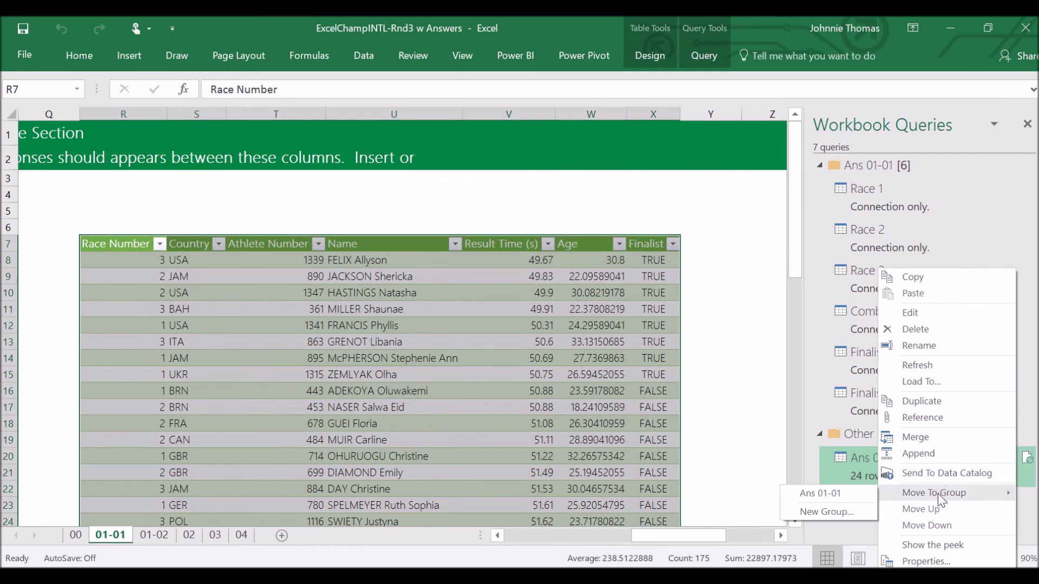
click(865, 493)
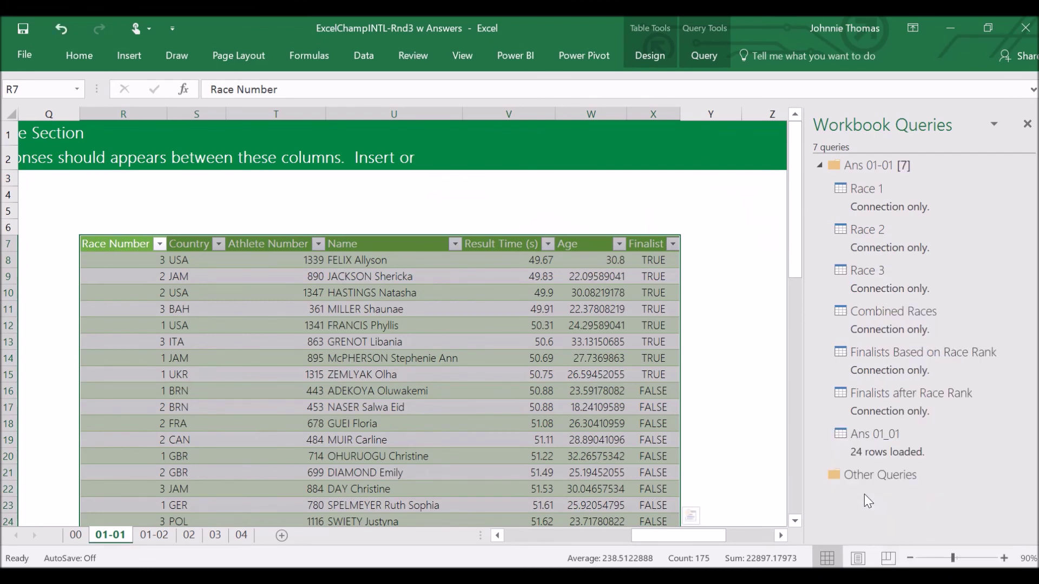